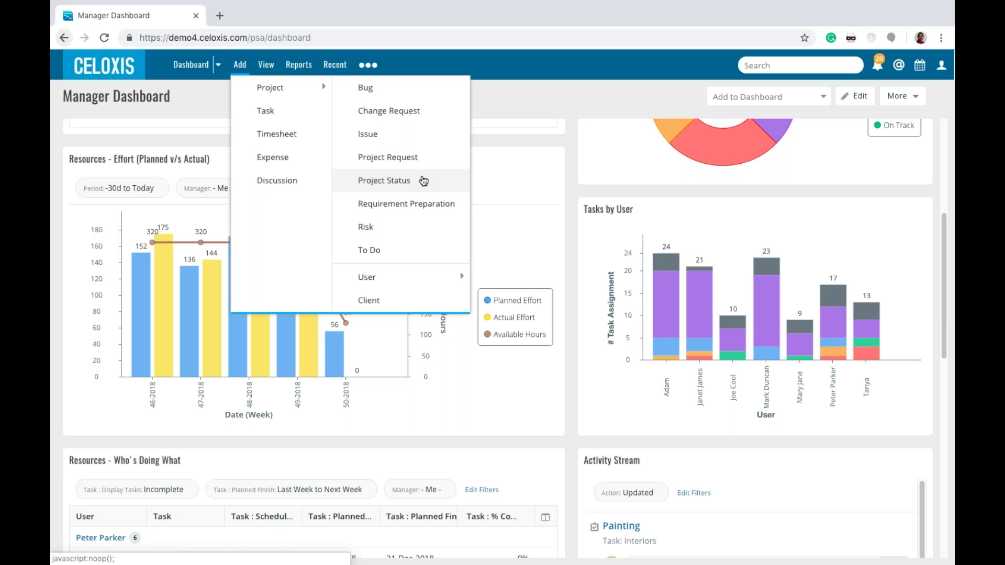
left_click(264, 66)
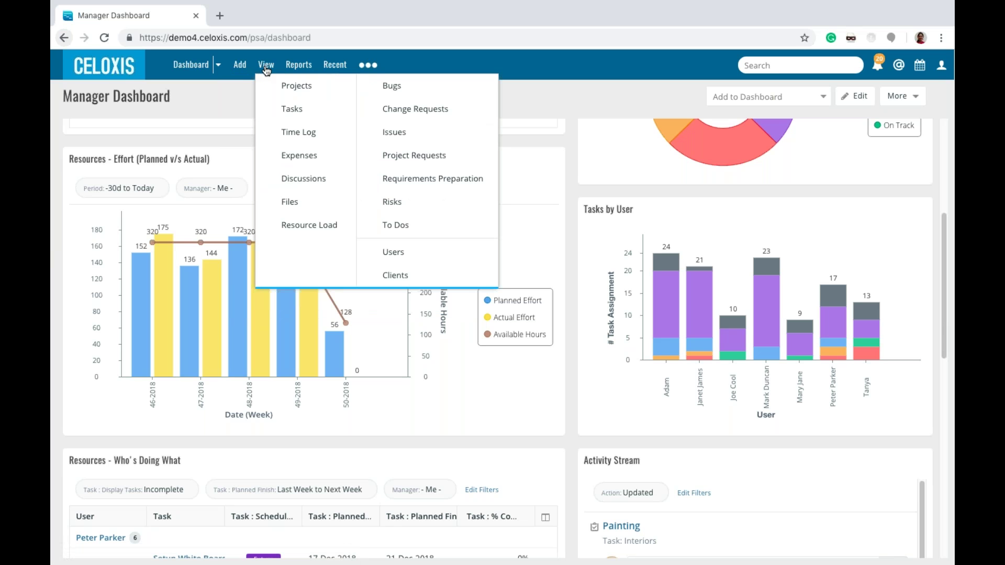
left_click(298, 67)
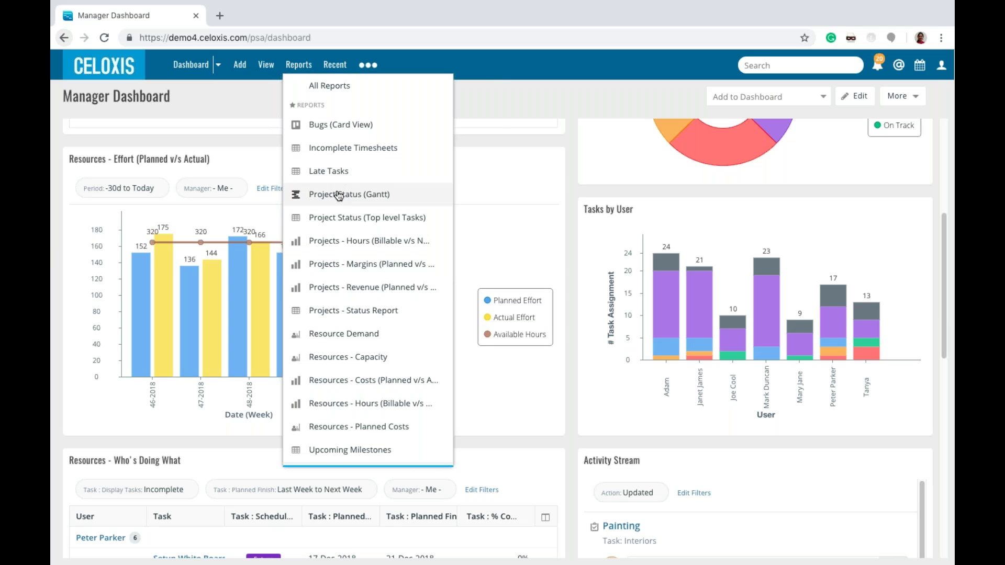
left_click(345, 65)
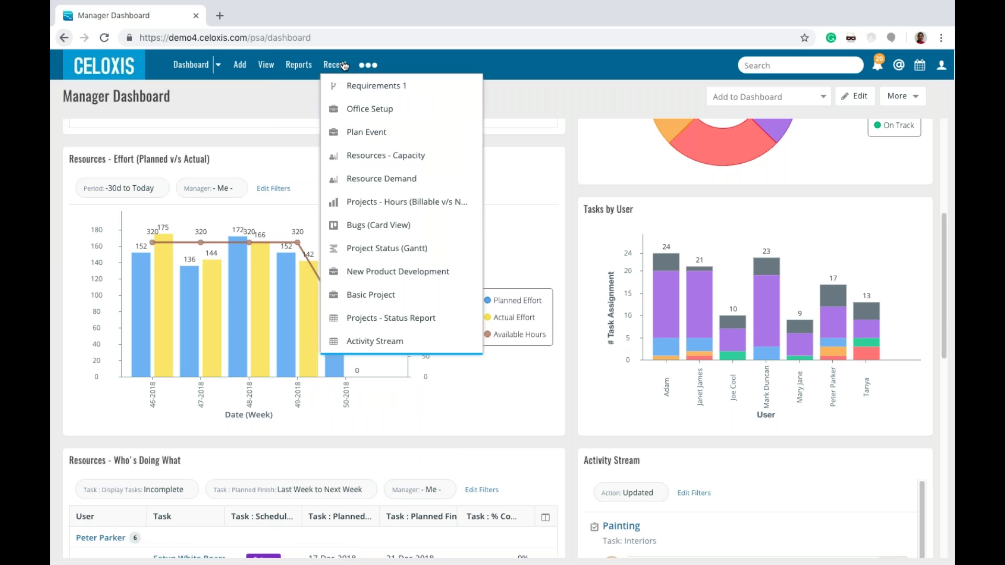
left_click(369, 66)
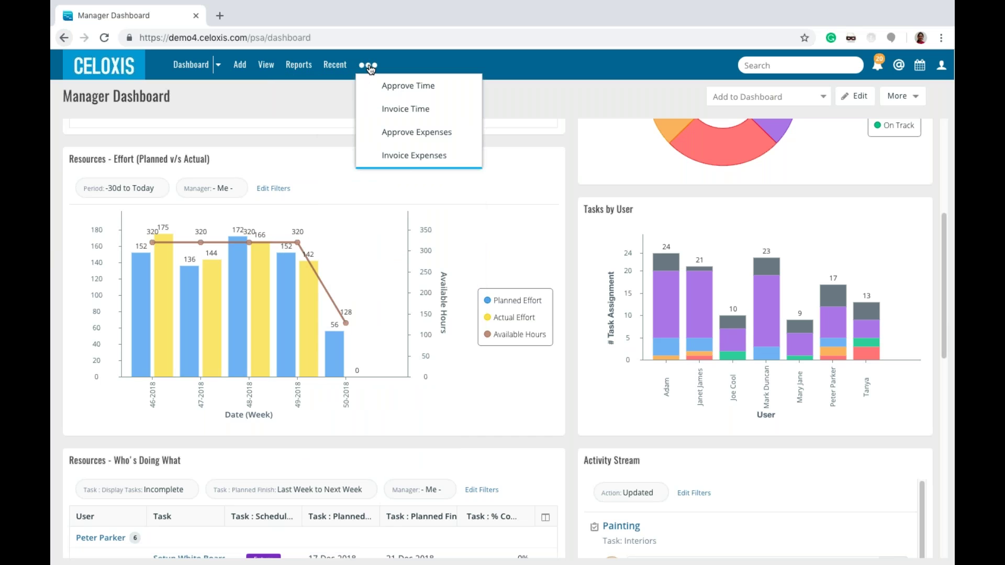
left_click(774, 66)
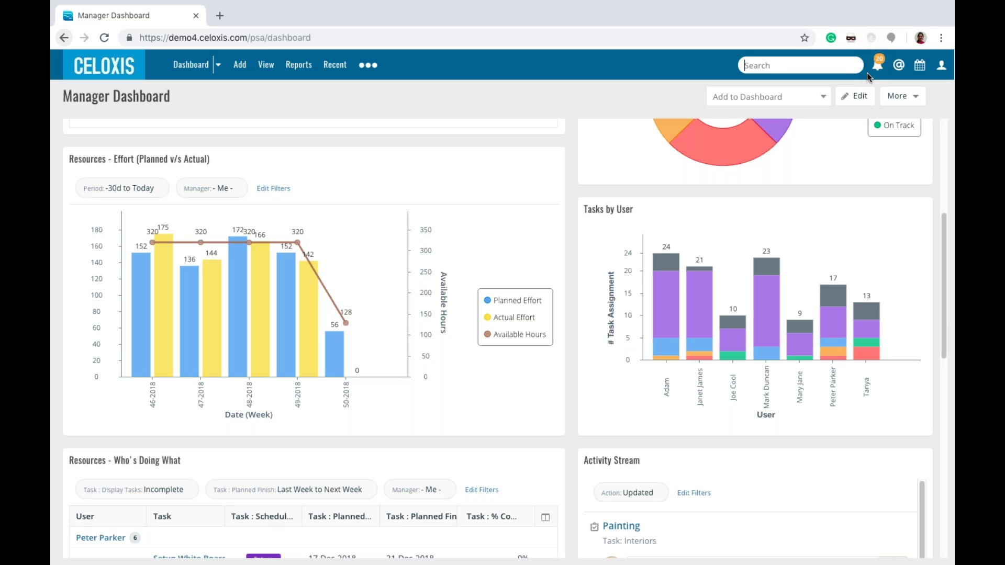
left_click(942, 72)
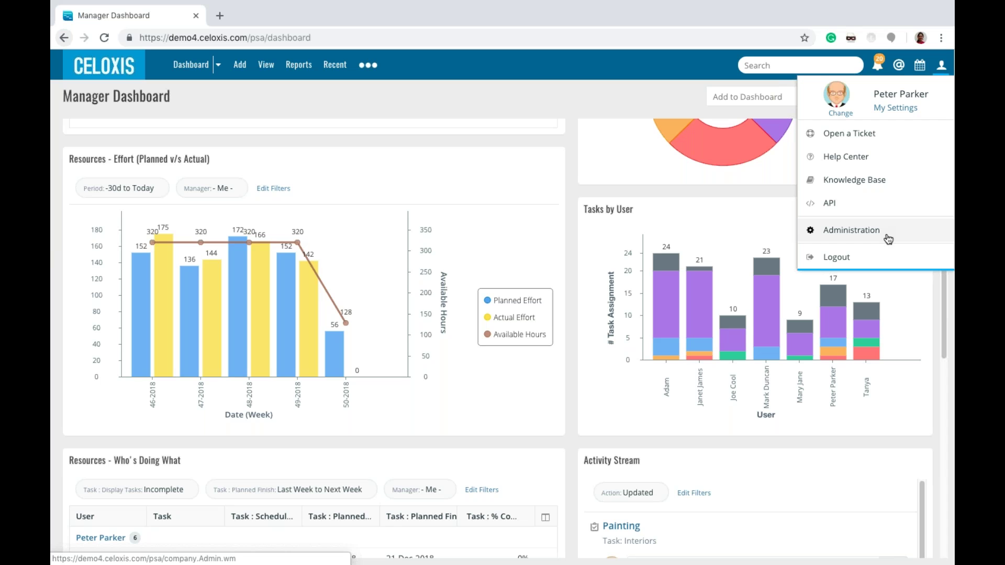
left_click(447, 139)
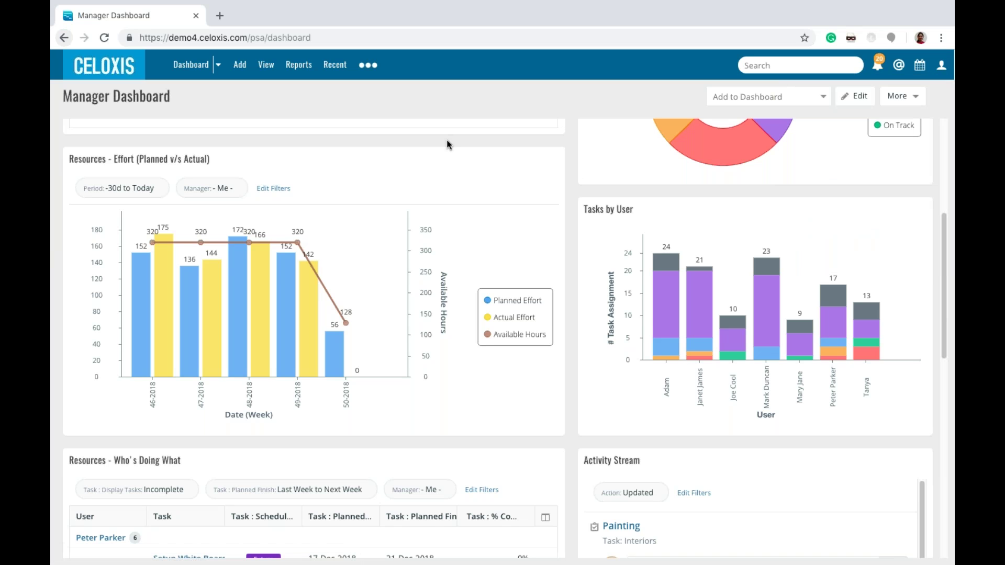
Step: Open the Requirement Preparation custom app from the Administration page and examine its states and workflow, leaving its settings unedited
left_click(942, 74)
left_click(813, 228)
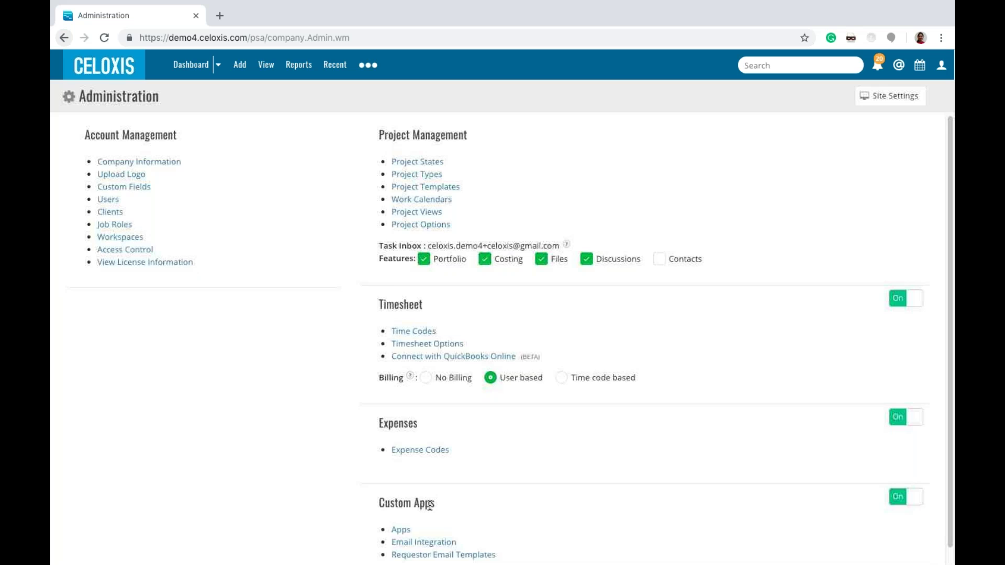
scroll(430, 505, "down", 1)
left_click(401, 511)
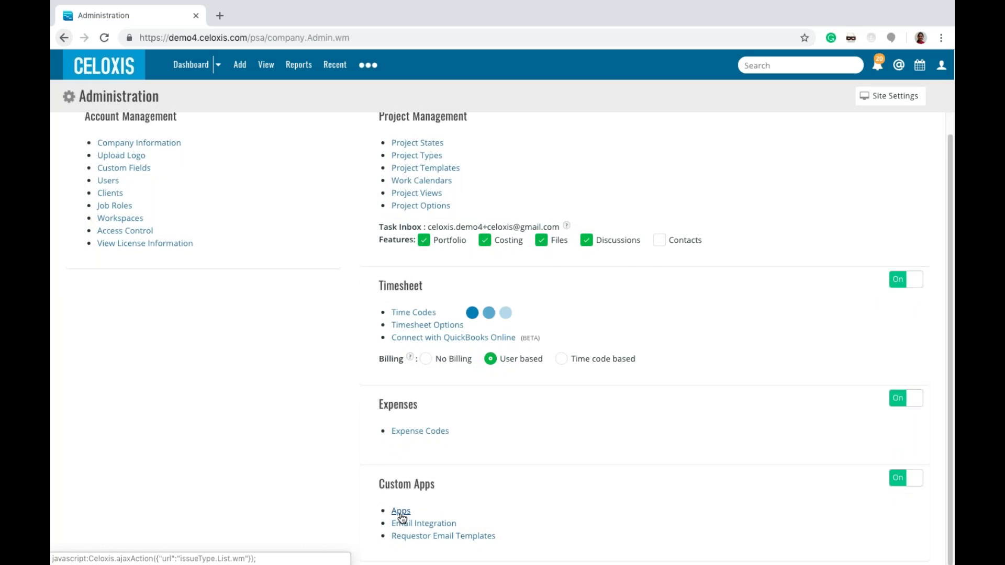
left_click(630, 363)
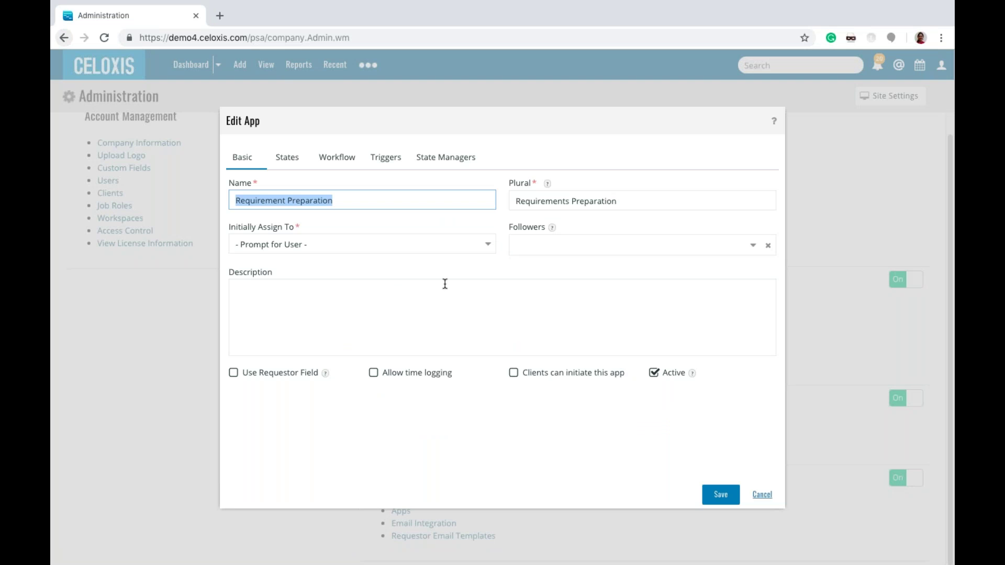
left_click(286, 163)
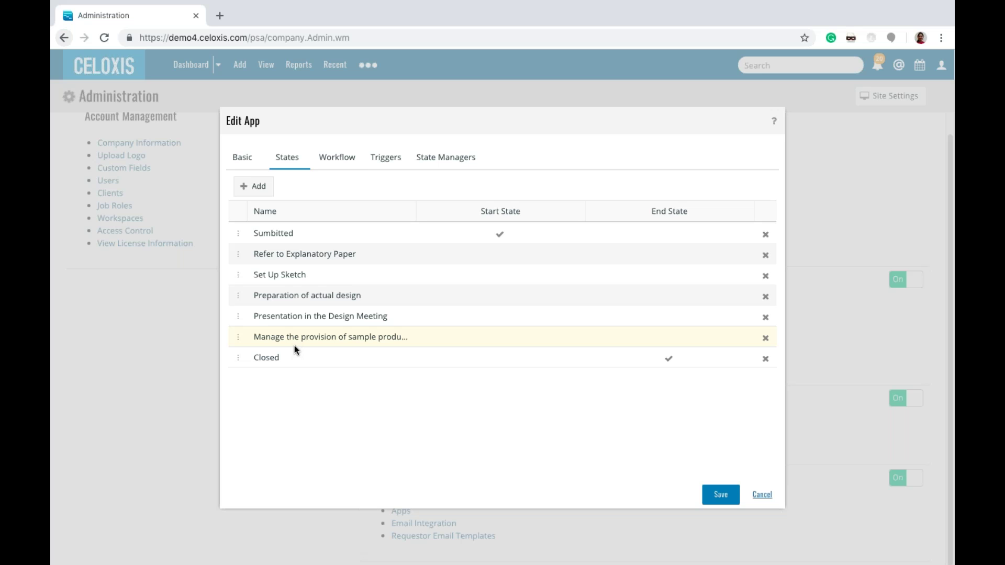
left_click(338, 159)
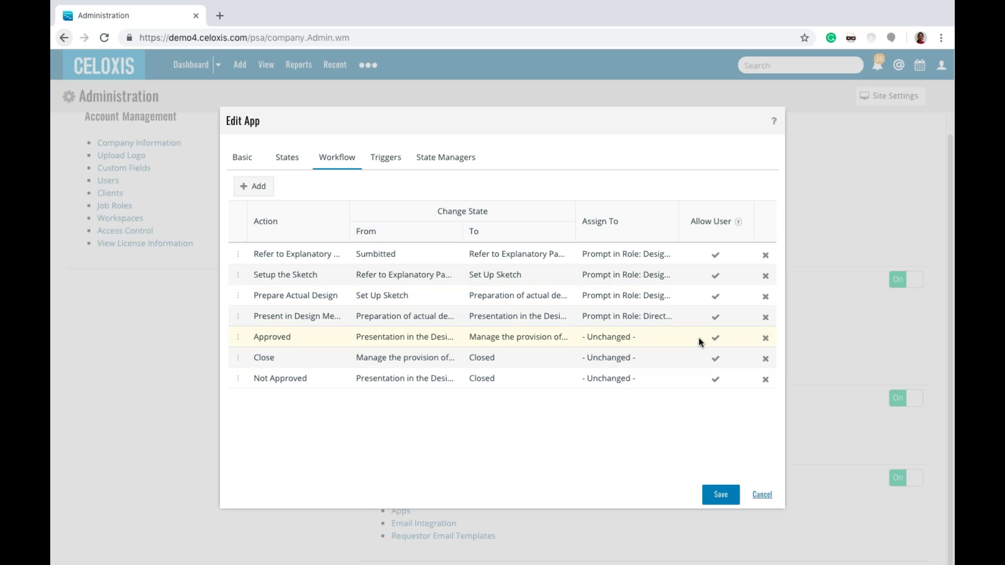
left_click(773, 499)
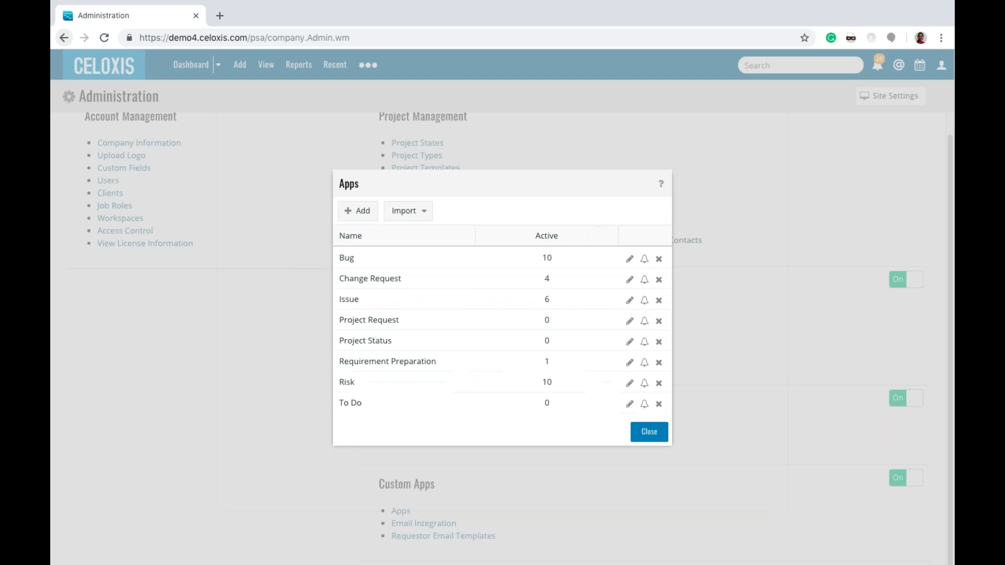
left_click(664, 438)
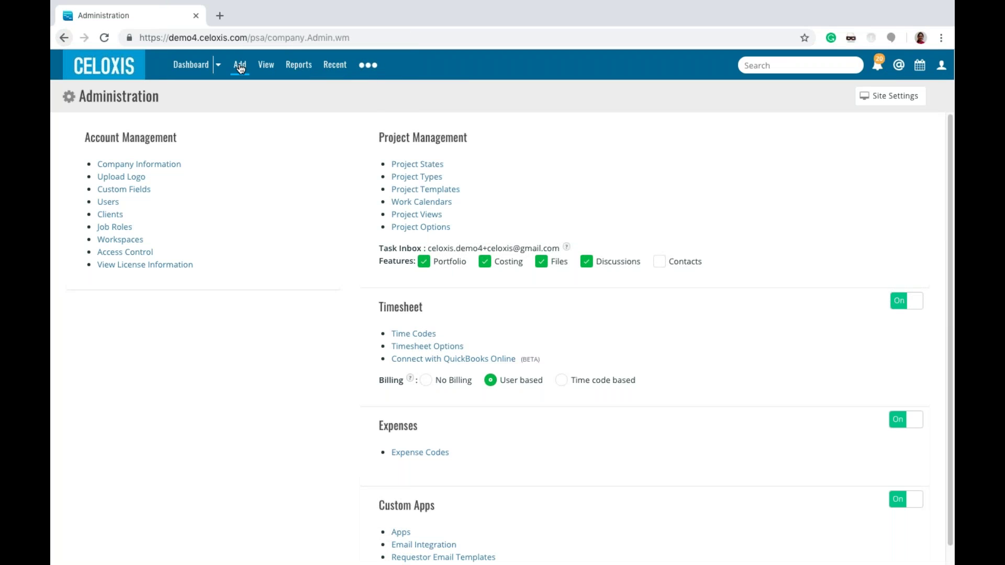
Step: Start adding a new Requirement Preparation item in the Default workspace
left_click(240, 67)
left_click(411, 207)
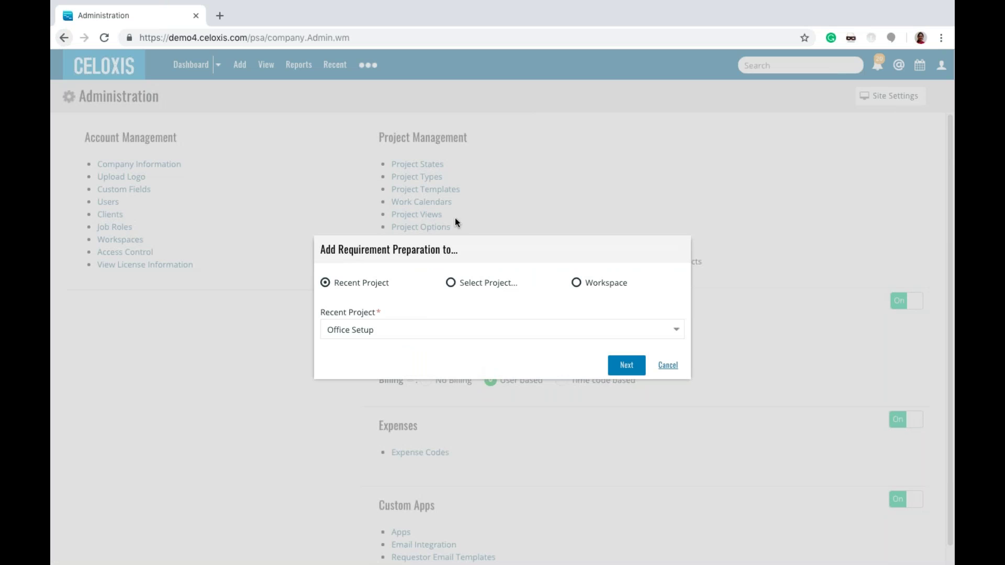
left_click(588, 285)
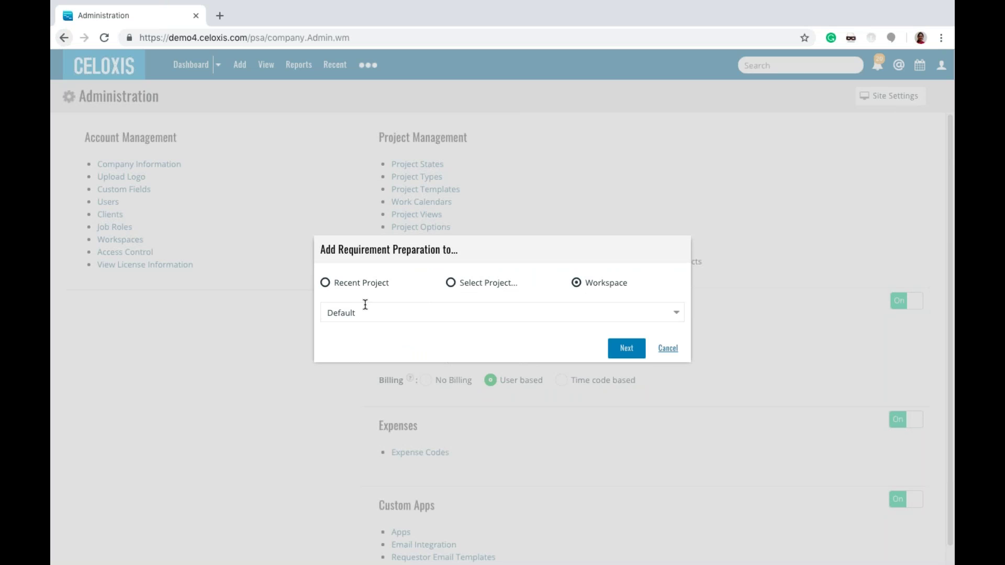
left_click(615, 347)
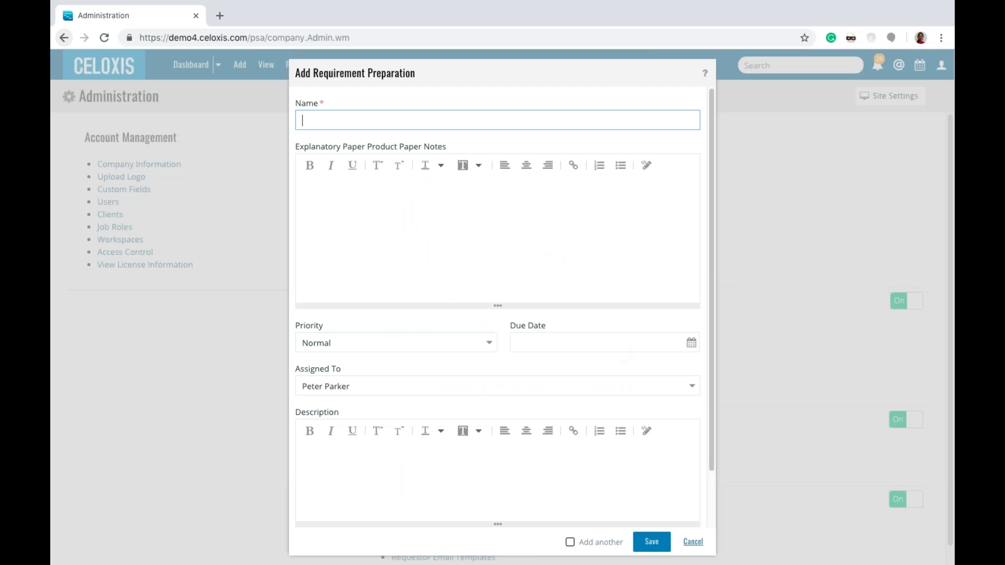
Step: Name the new requirement preparation item "Requirements 11th Dec"
type("Req")
type("urement")
key("BackSpace")
key("BackSpace")
key("BackSpace")
key("BackSpace")
key("BackSpace")
type("ir")
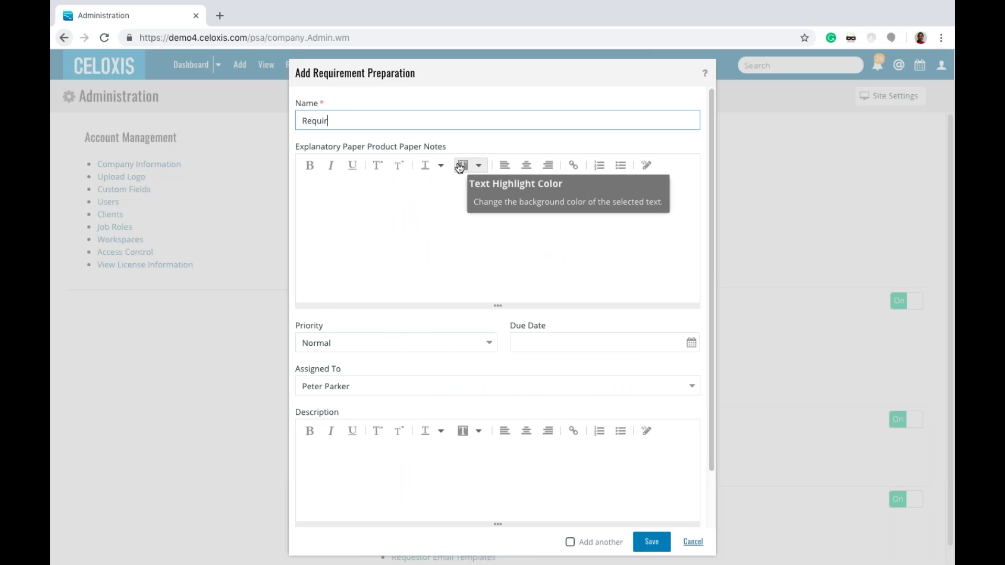
type("ements 11th Dec")
Step: Enter "Comments" as the item's description and save the new requirement preparation
left_click(455, 238)
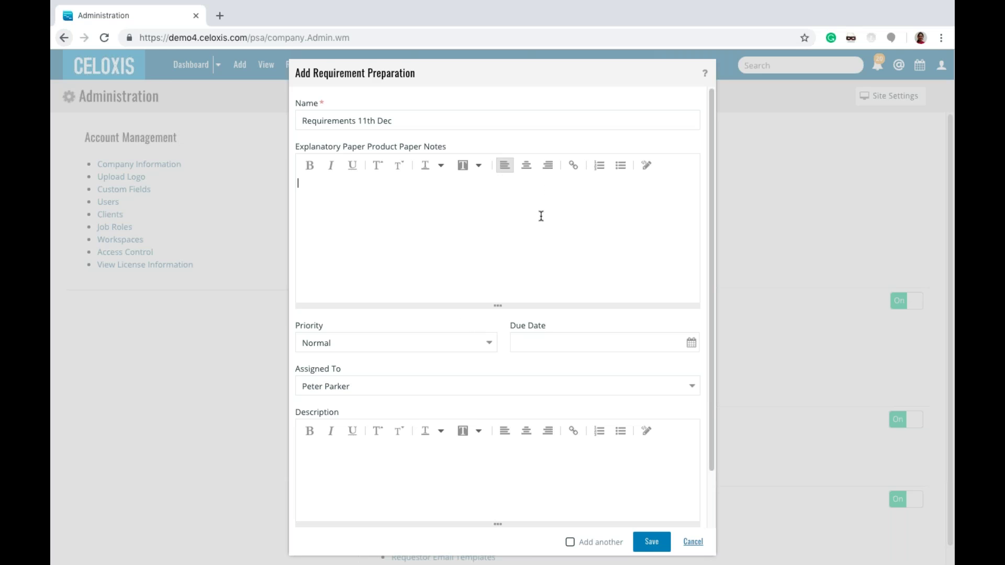
scroll(550, 233, "down", 2)
left_click(538, 394)
type("Co")
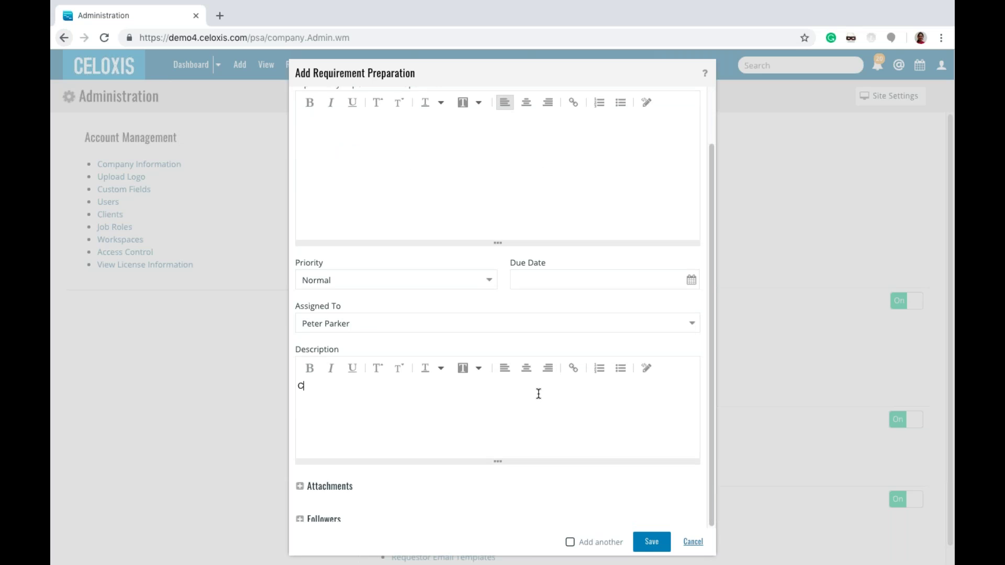
type("mments")
left_click(650, 543)
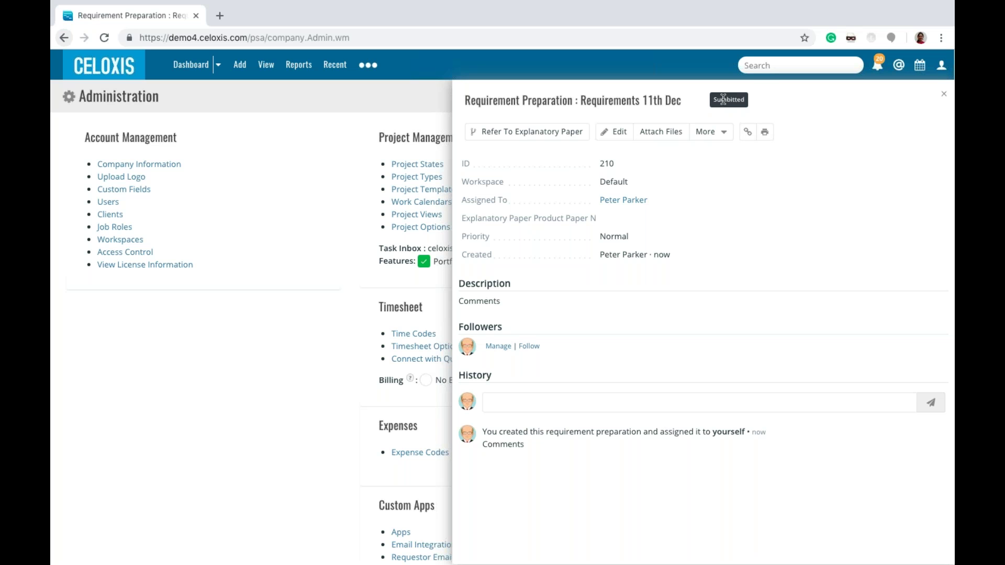
Step: Submit the Refer to Explanatory Paper action, assigning the item to the second available user with the comment "Comments"
left_click(528, 135)
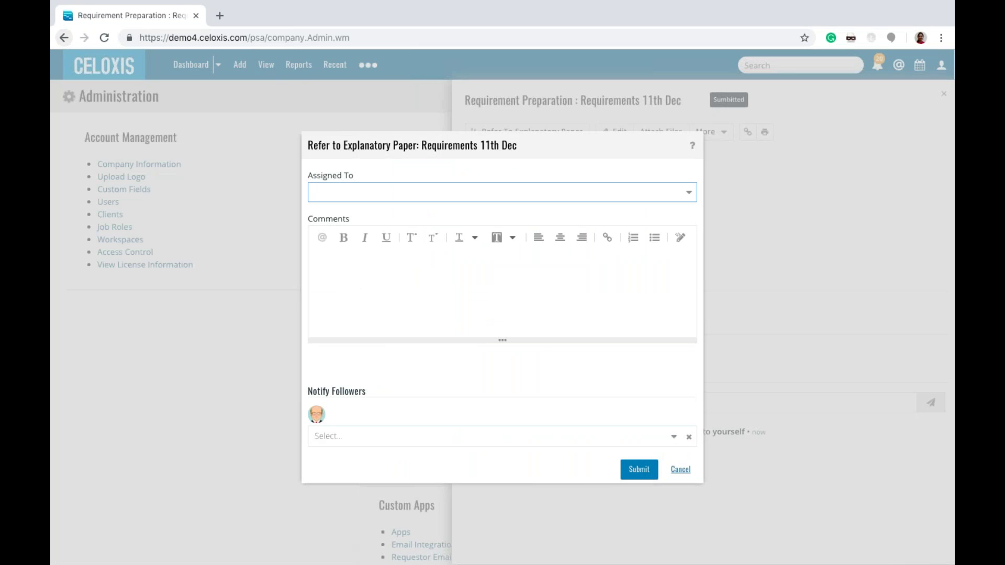
left_click(695, 196)
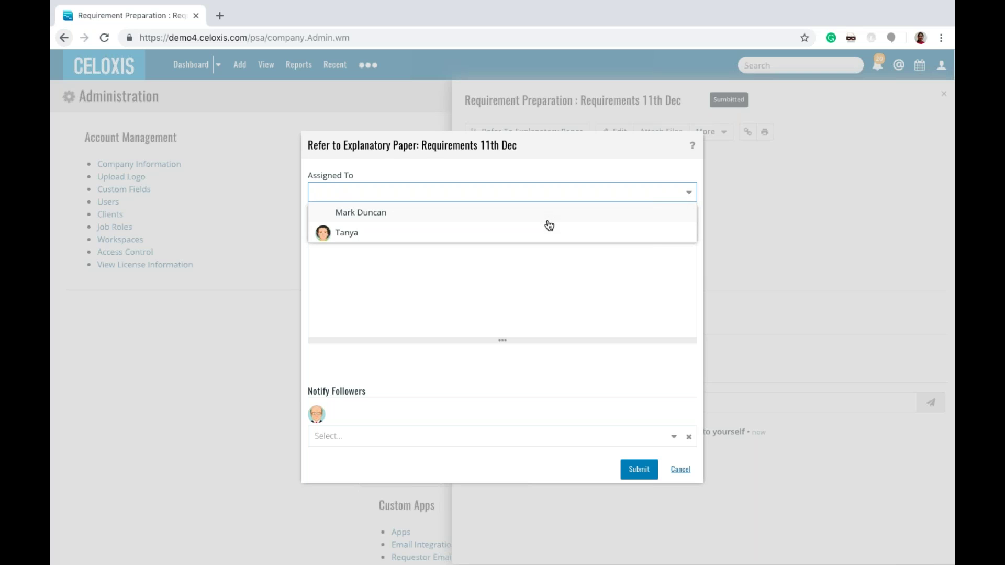
left_click(435, 230)
left_click(444, 287)
type("Comments")
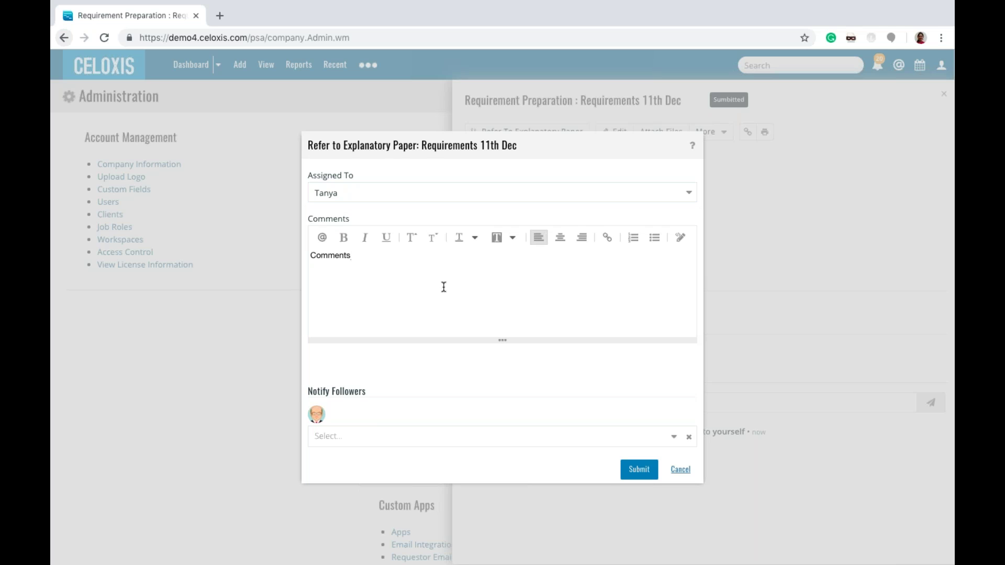
left_click(647, 475)
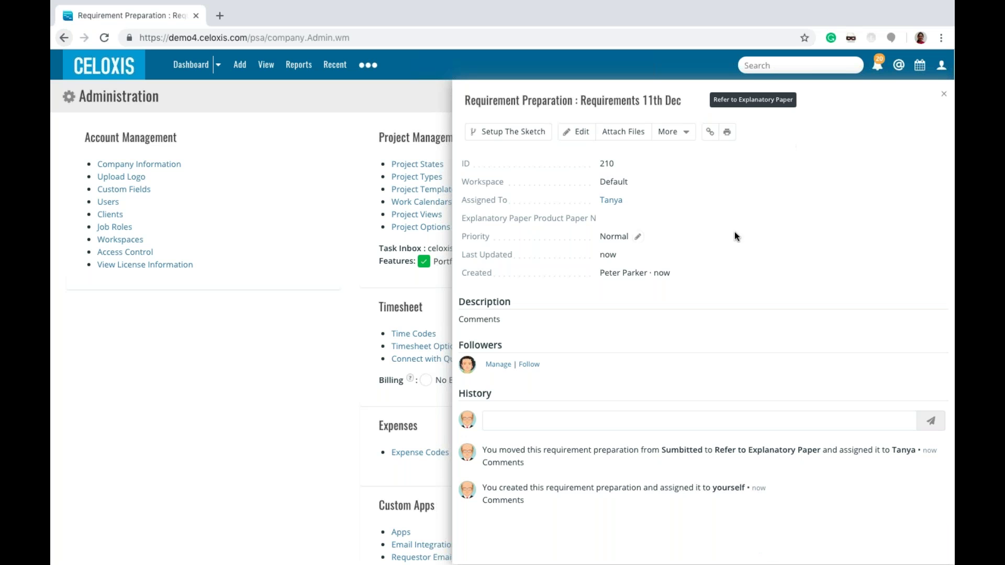
Step: Submit the Setup the Sketch action, assigning the item to the second available user without a comment
left_click(516, 137)
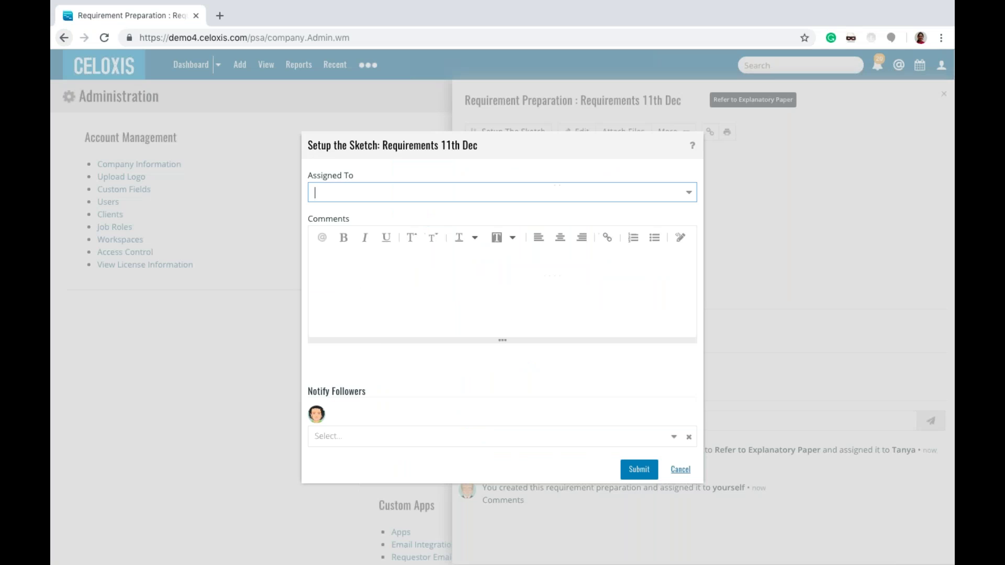
left_click(690, 193)
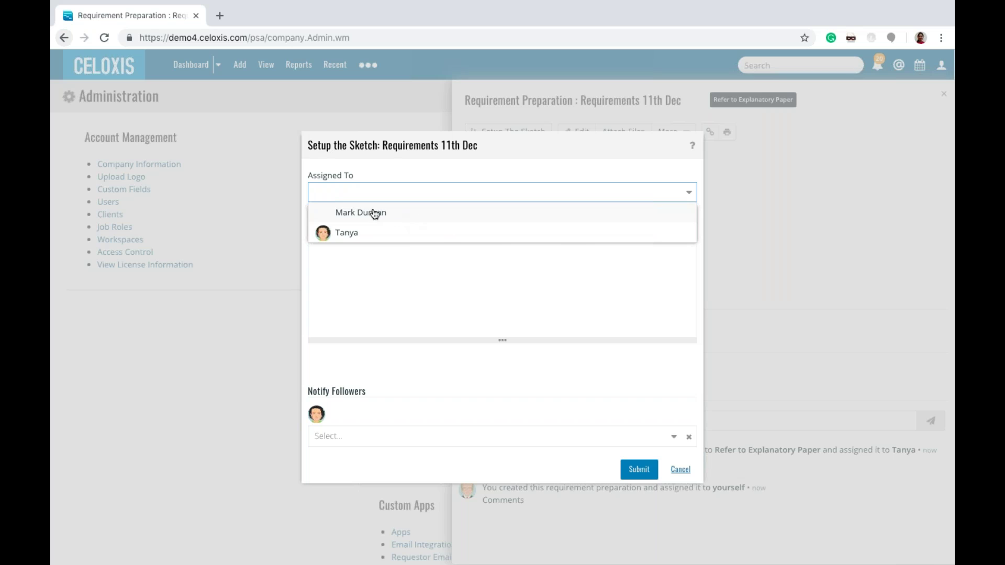
left_click(403, 233)
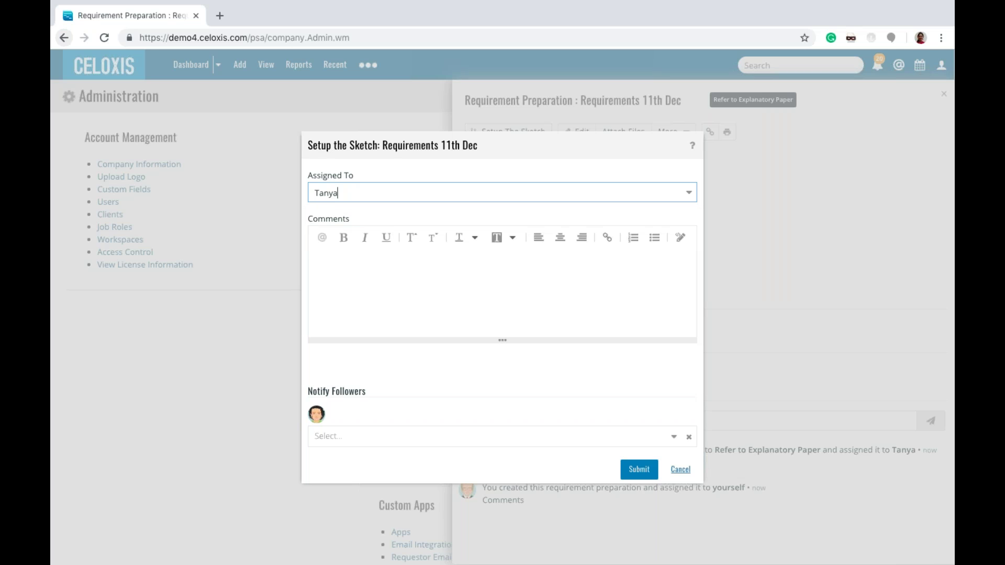
left_click(638, 470)
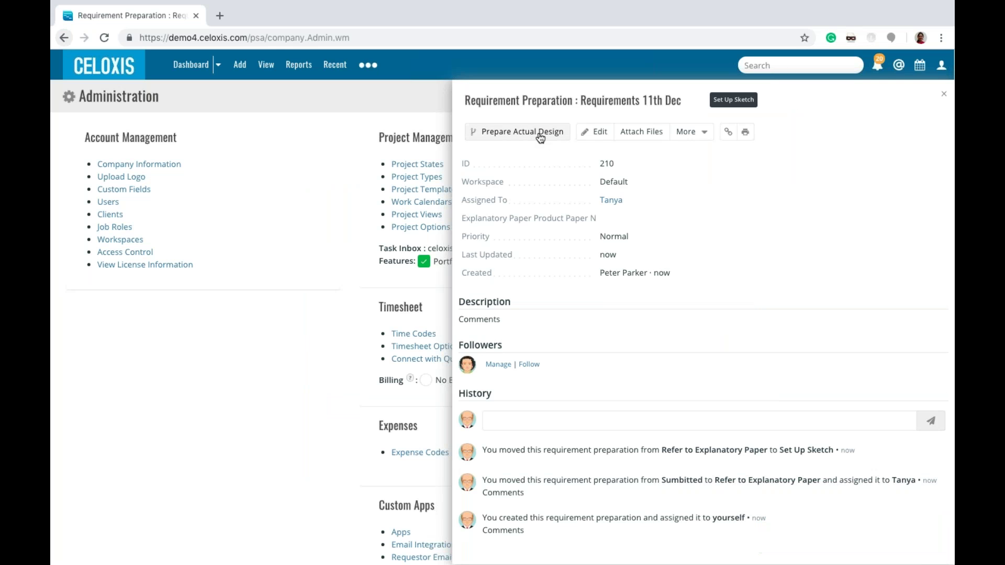
Step: Submit the Prepare Actual Design action, assigning the item to the first available user without a comment
left_click(540, 137)
left_click(689, 193)
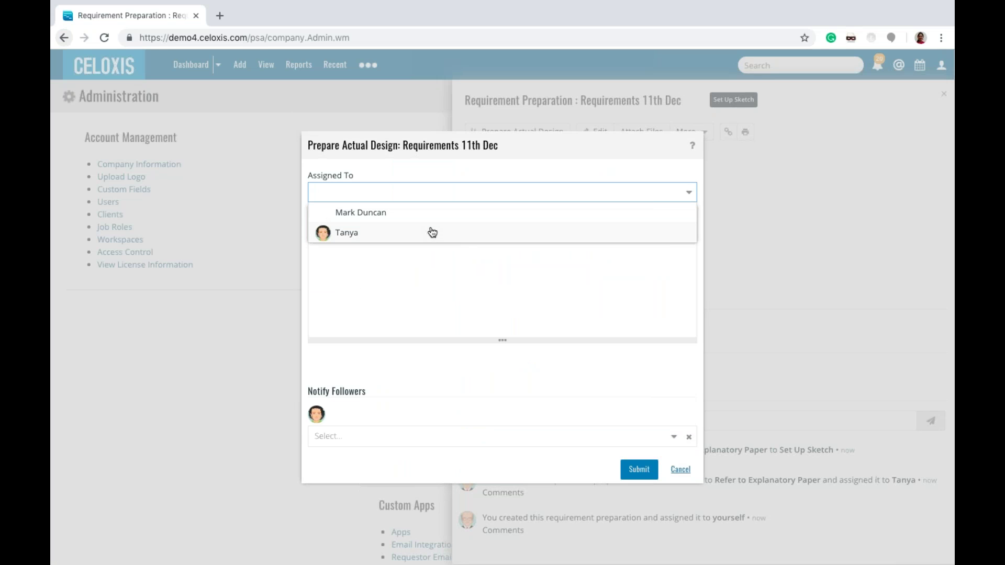
left_click(446, 217)
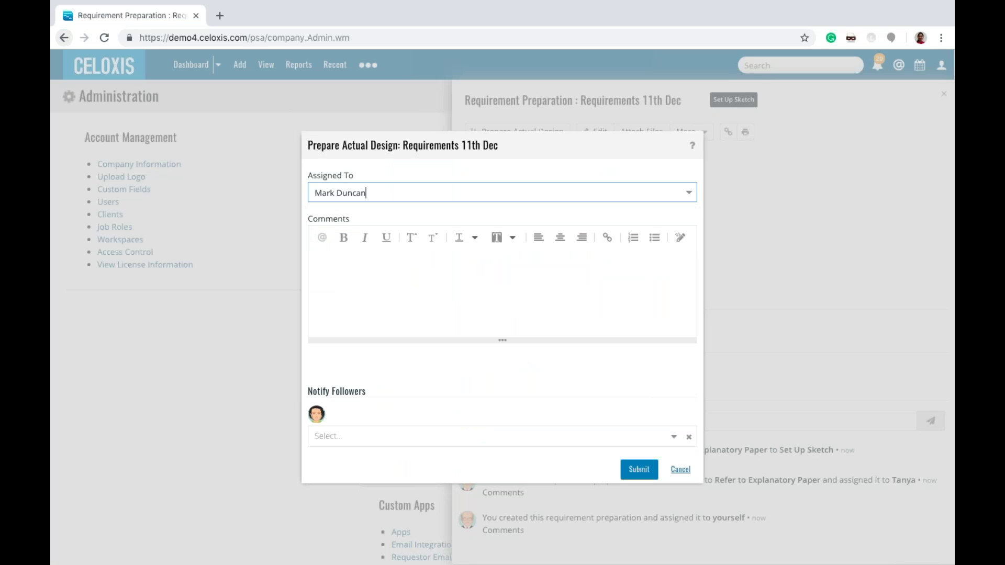
left_click(634, 470)
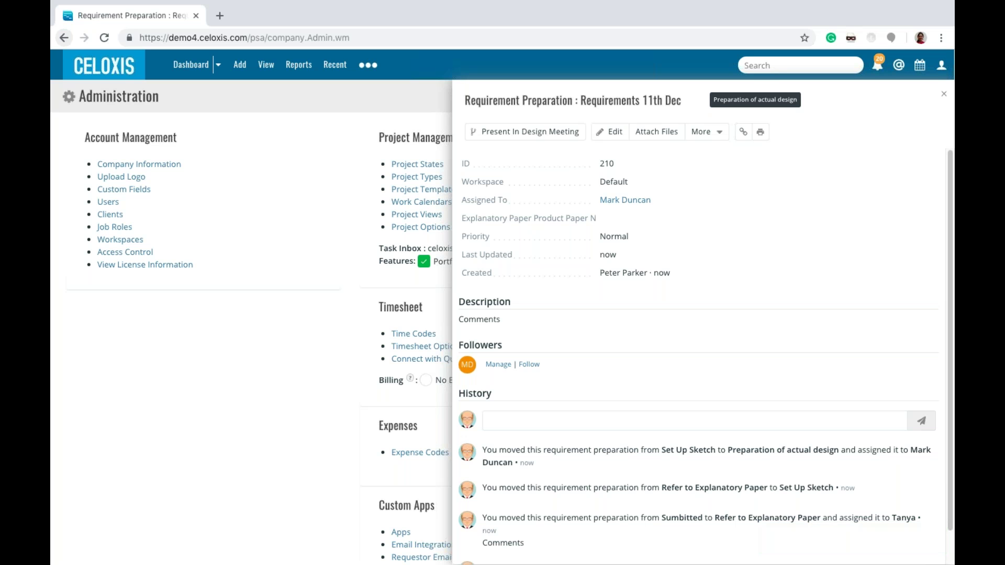
Step: Submit the Present in Design Meeting action, assigning the item to the only available user without a comment
left_click(524, 132)
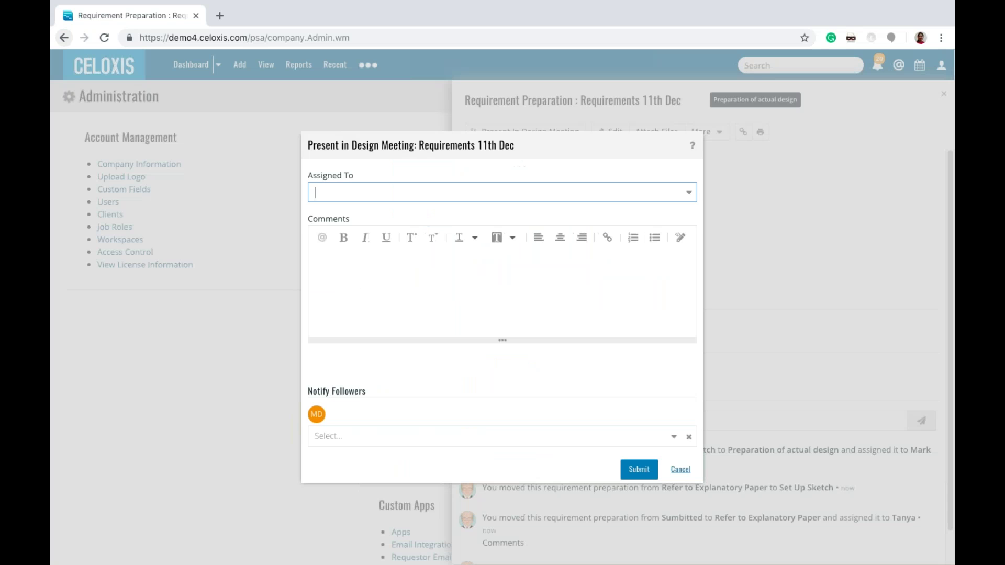
left_click(688, 193)
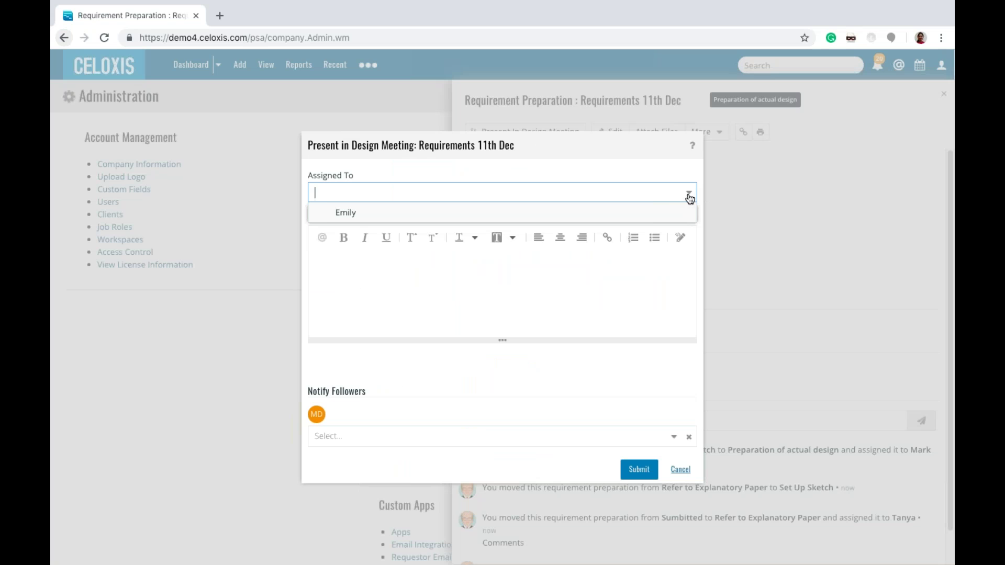
left_click(408, 215)
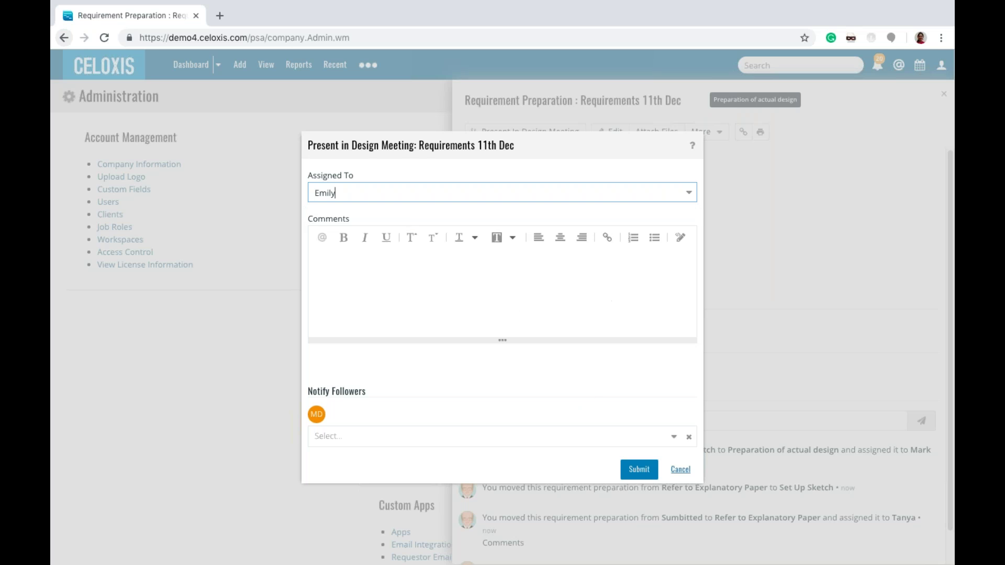
left_click(647, 478)
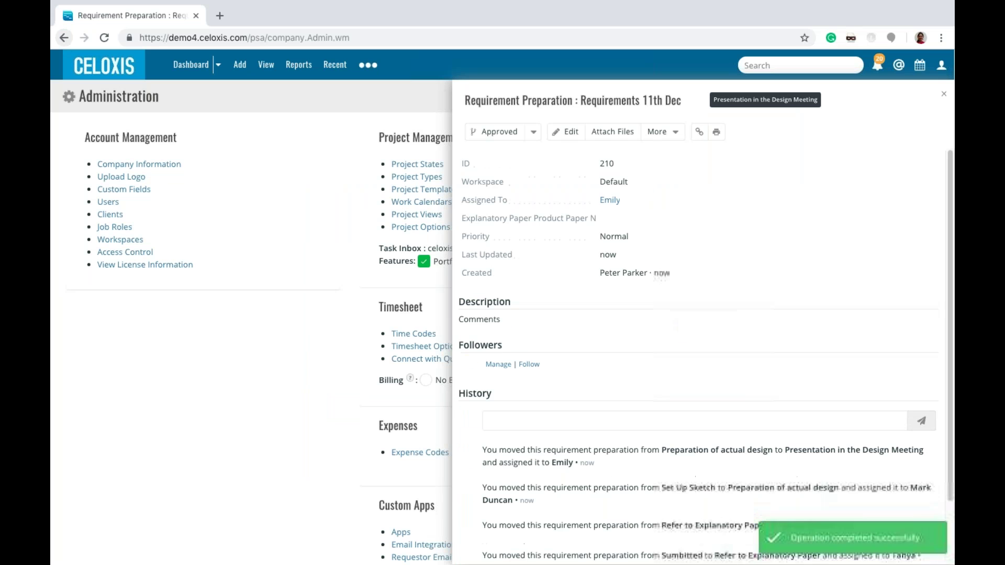
Step: Submit the Approved action for the requirement preparation without a comment
left_click(534, 137)
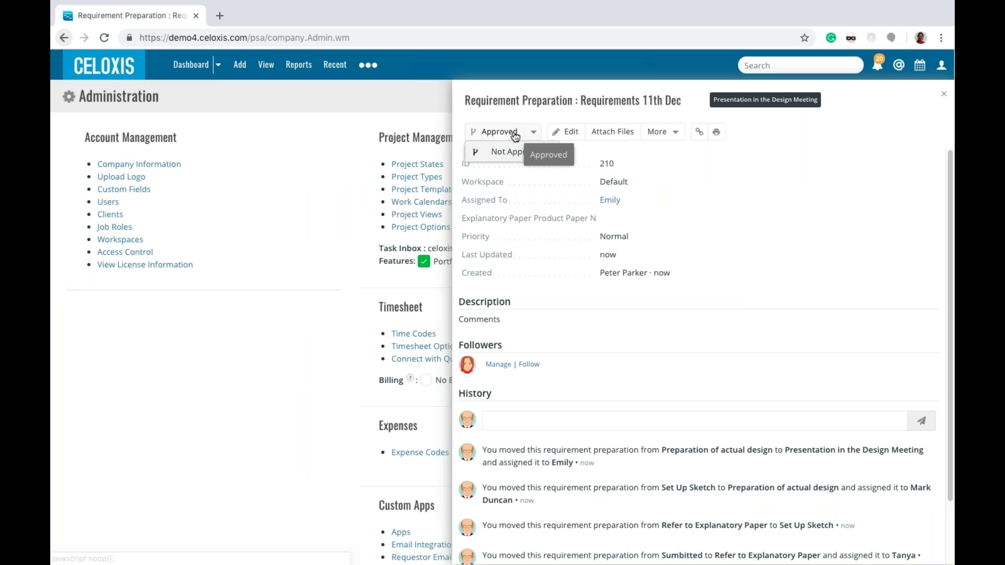
left_click(515, 135)
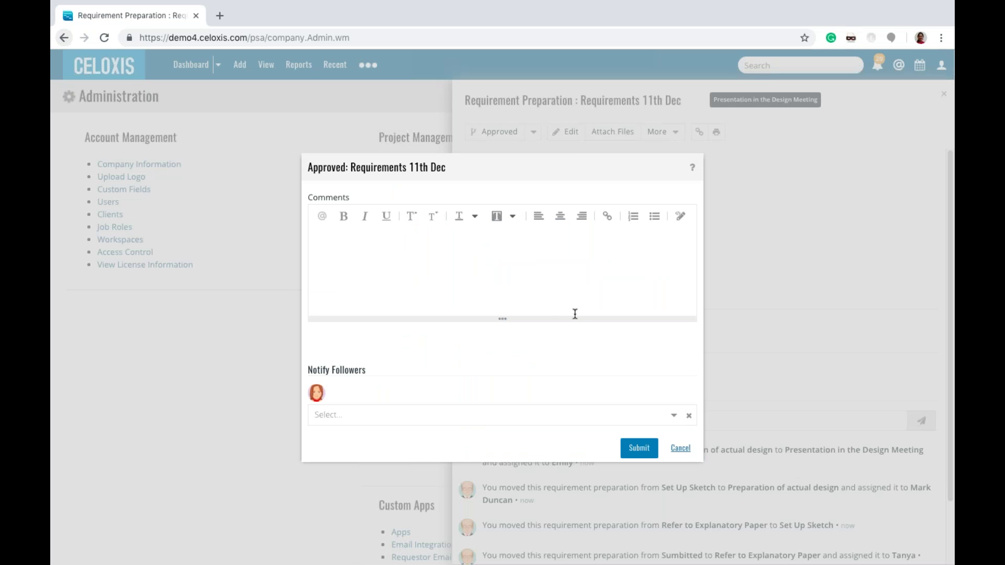
left_click(640, 448)
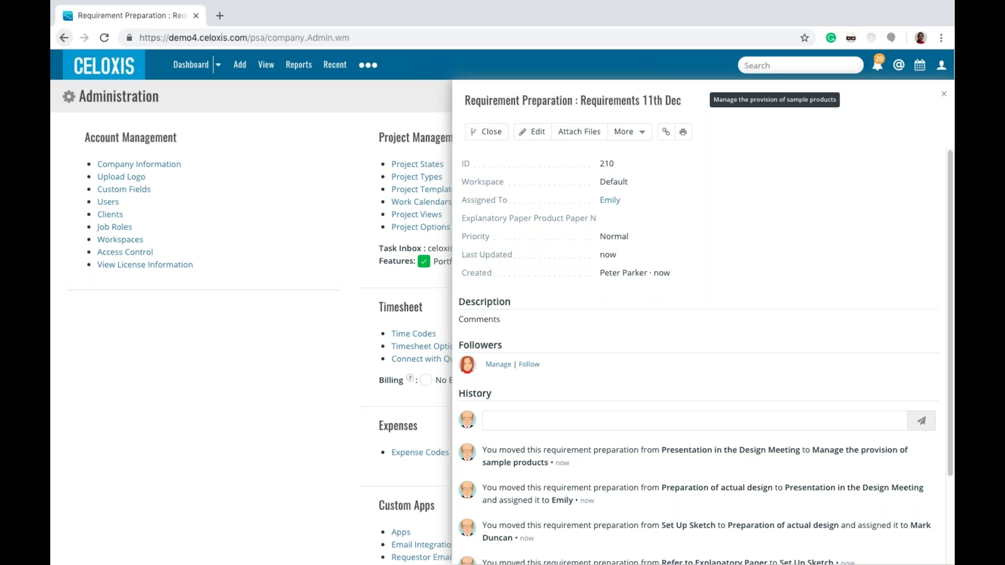
Step: On the Manager Dashboard, widen the My Projects widget and add the Actual Cost and Actual Revenue columns to its table
left_click(198, 67)
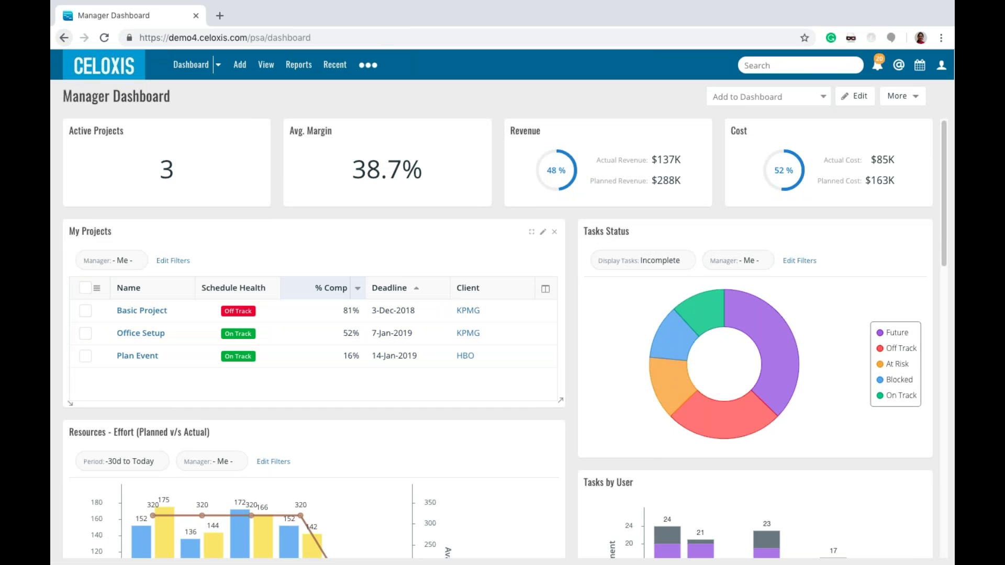
left_click_drag(565, 301, 838, 299)
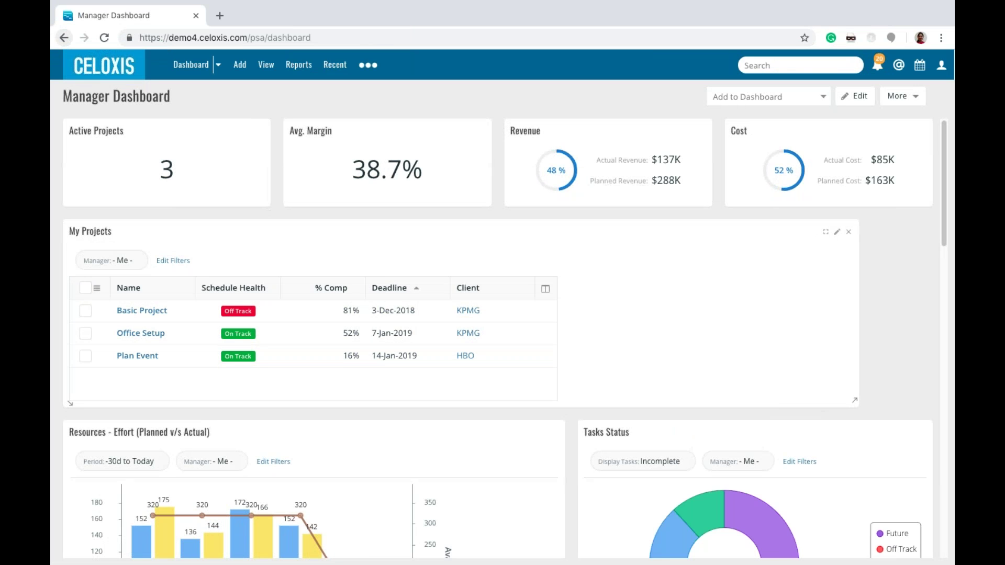
left_click(840, 290)
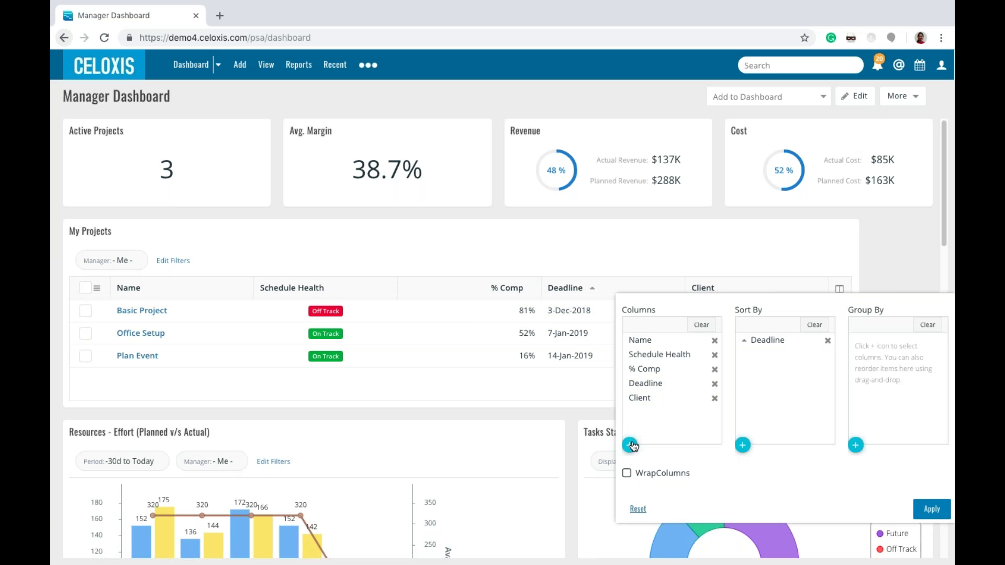
left_click(631, 446)
left_click(523, 401)
left_click(540, 446)
left_click(923, 508)
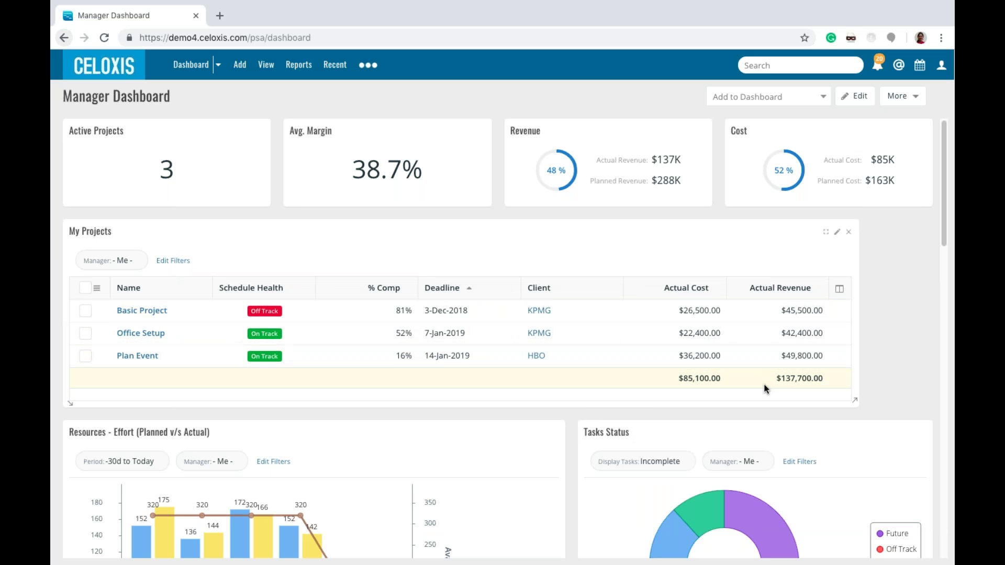
Step: Open the Gantt chart of the Office Setup project from its overview and set the chart zoom to Fit
left_click(151, 336)
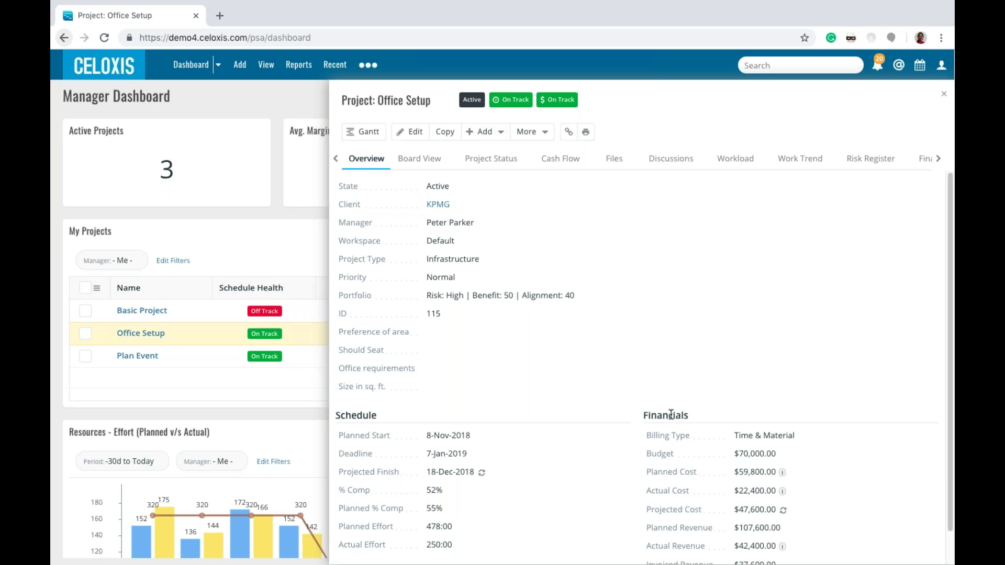
scroll(671, 415, "down", 2)
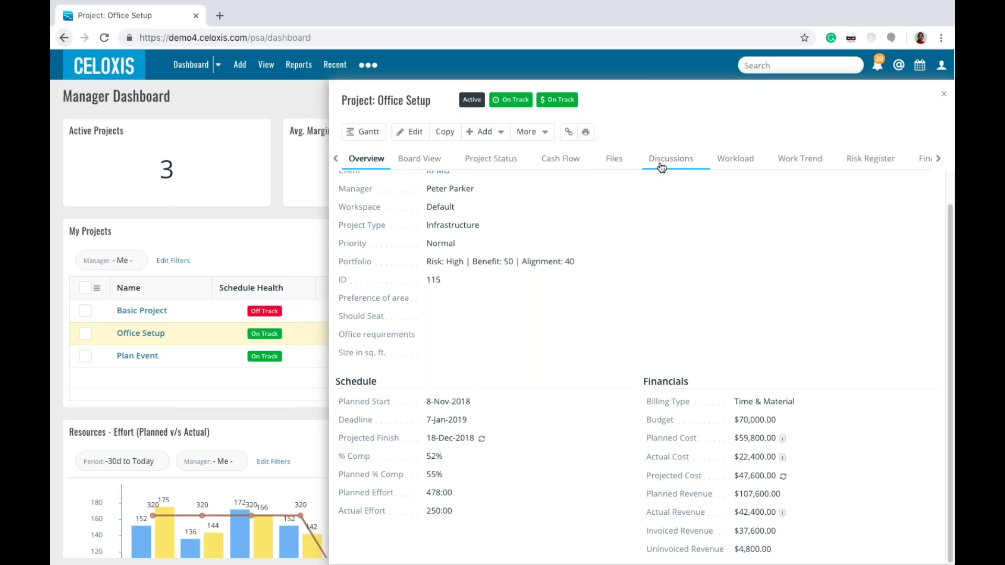
left_click(357, 134)
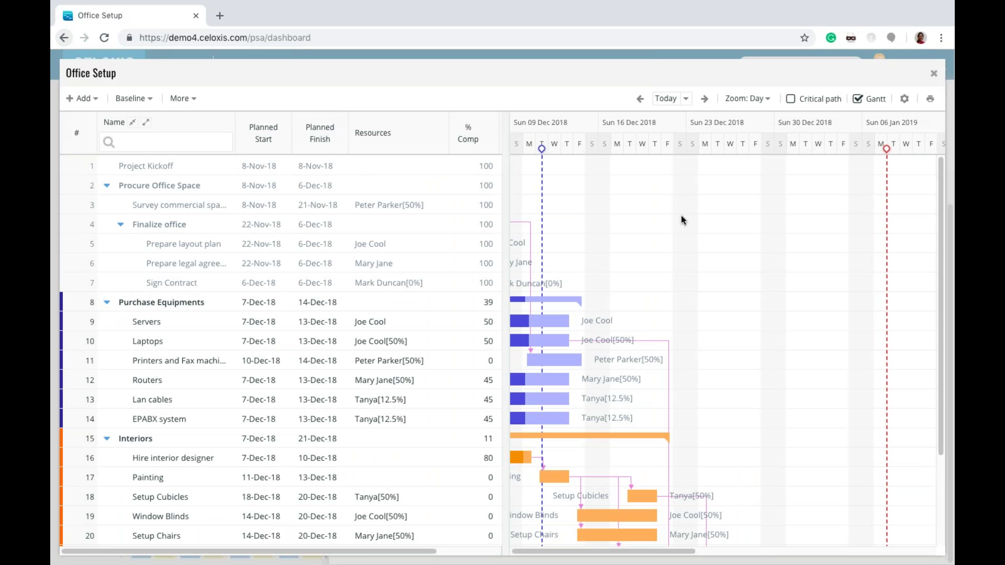
left_click(766, 99)
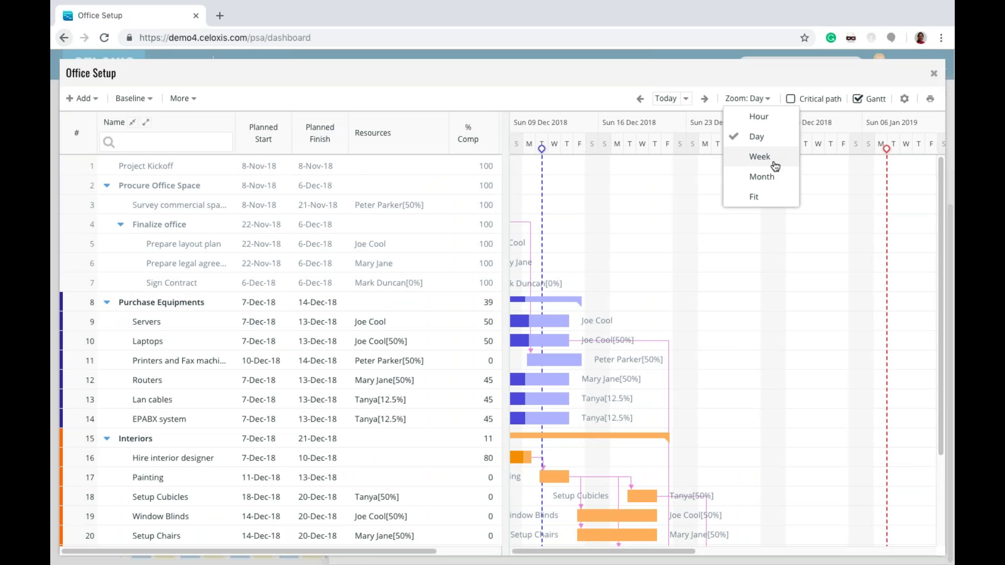
left_click(772, 195)
Step: Examine the Office Setup schedule's tasks, dates, resources and progress down to the last milestone, and close the Gantt chart
scroll(807, 324, "down", 1)
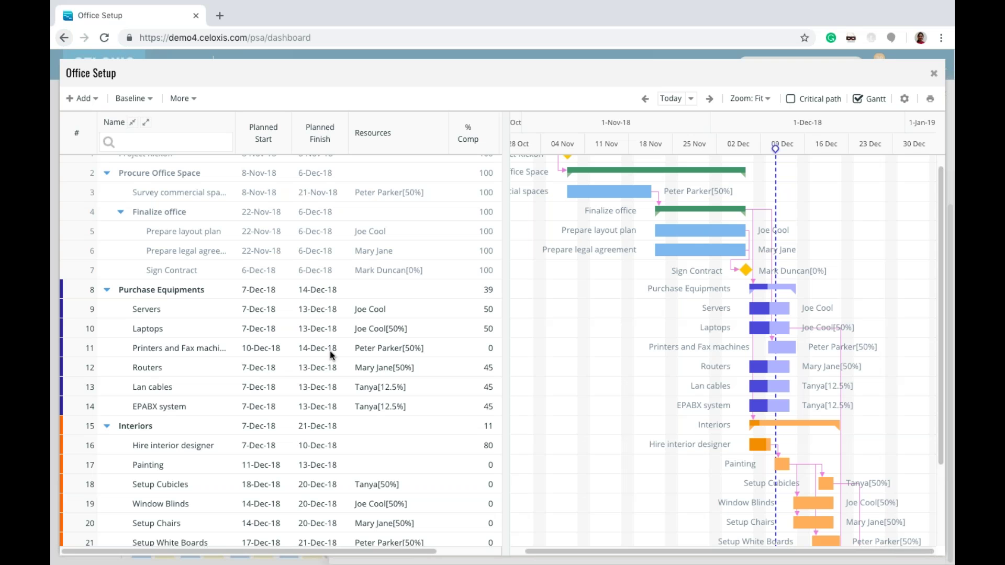
scroll(330, 351, "down", 2)
scroll(334, 354, "down", 3)
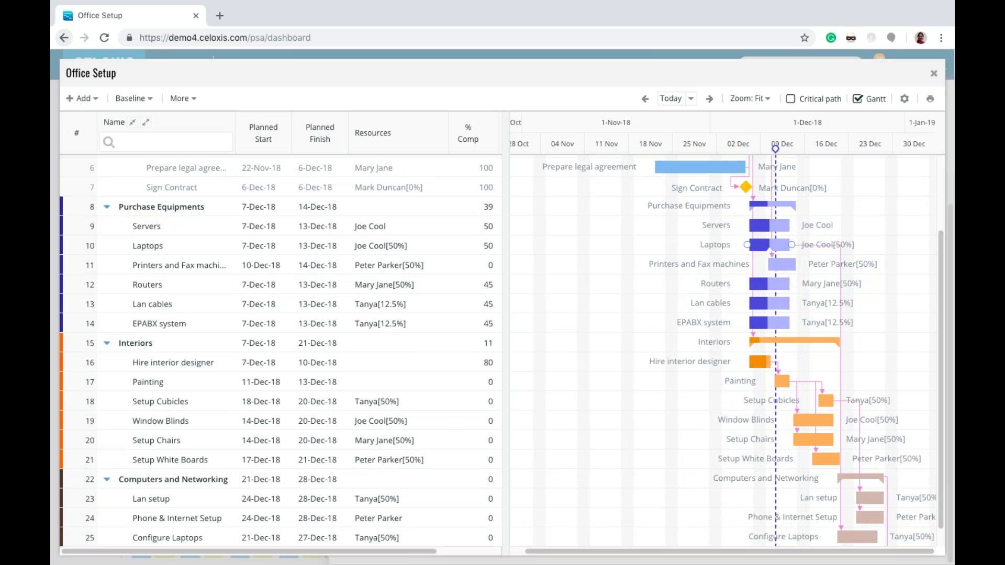
mouse_move(782, 304)
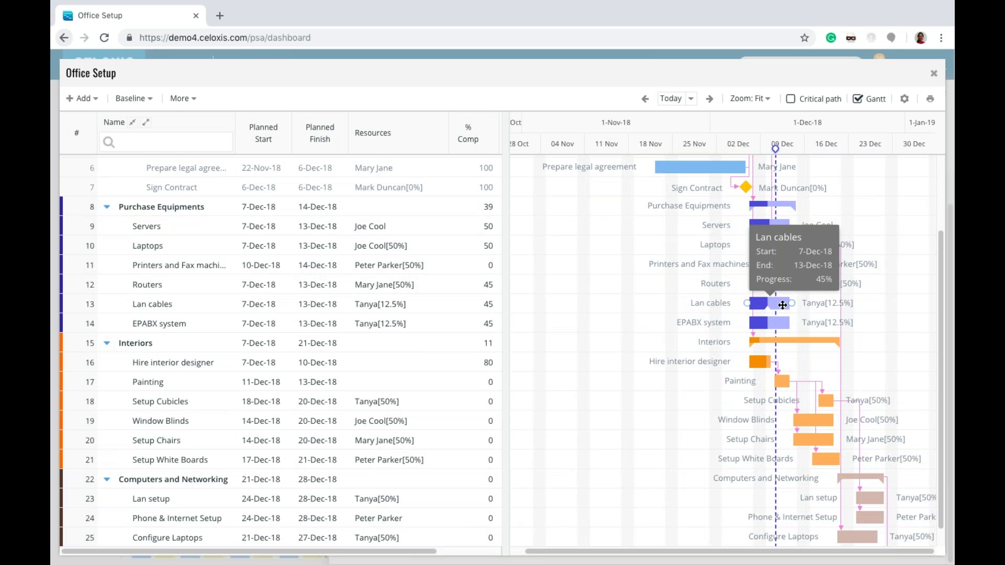
scroll(782, 305, "down", 1)
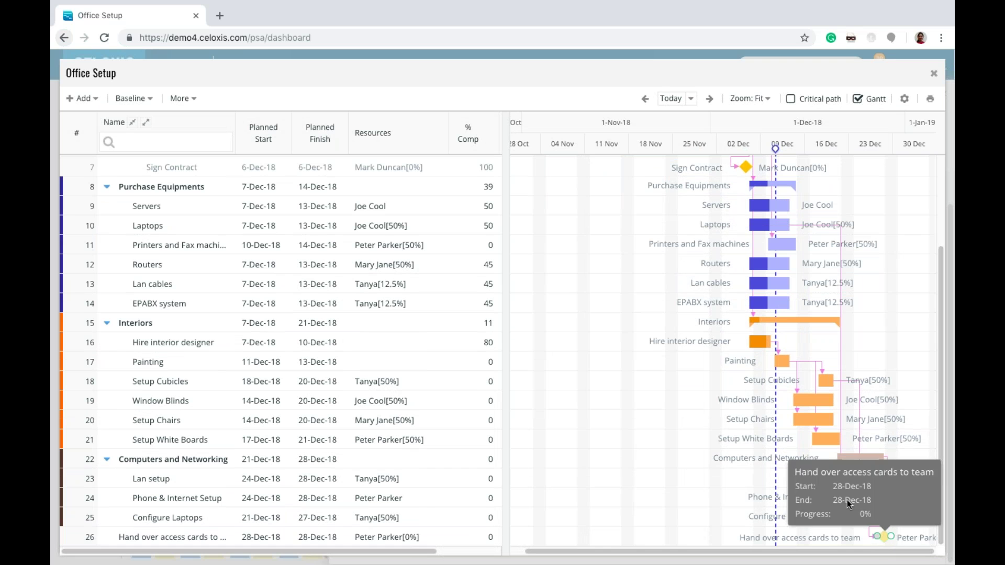
scroll(793, 414, "up", 3)
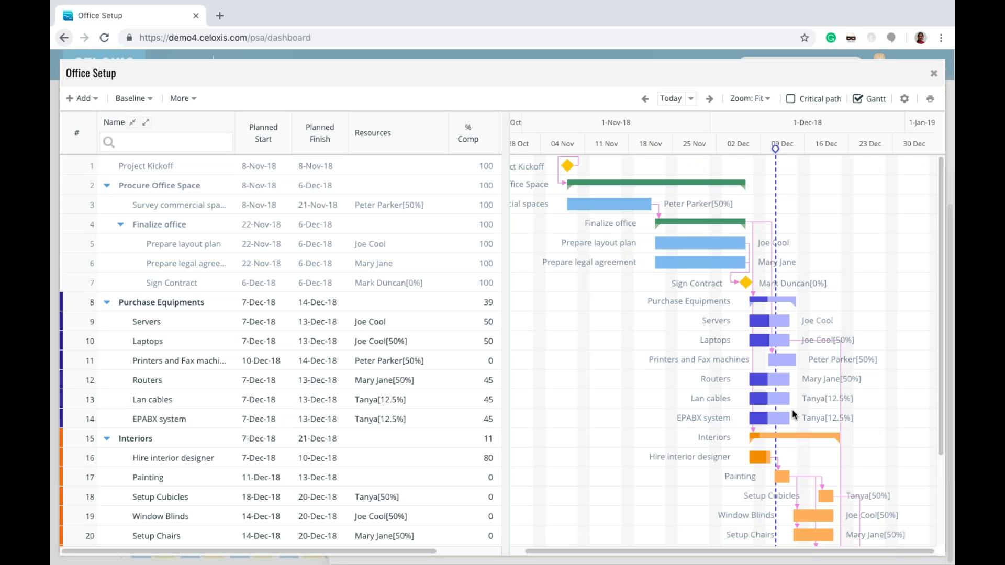
double_click(181, 279)
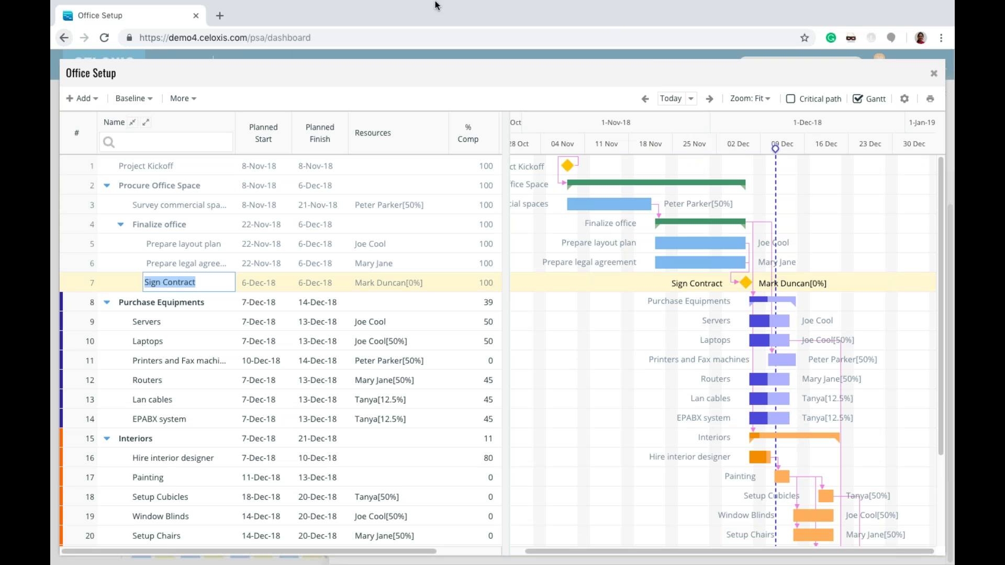
left_click(935, 76)
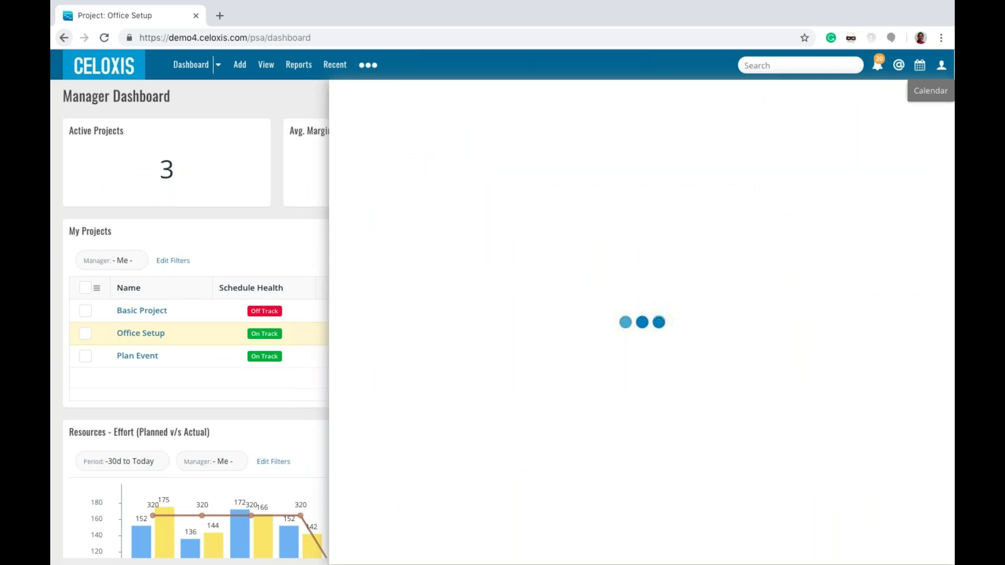
Step: Create a project named "Sample Project 1", keeping the Infrastructure project type and Should Seat at 26-50
left_click(240, 65)
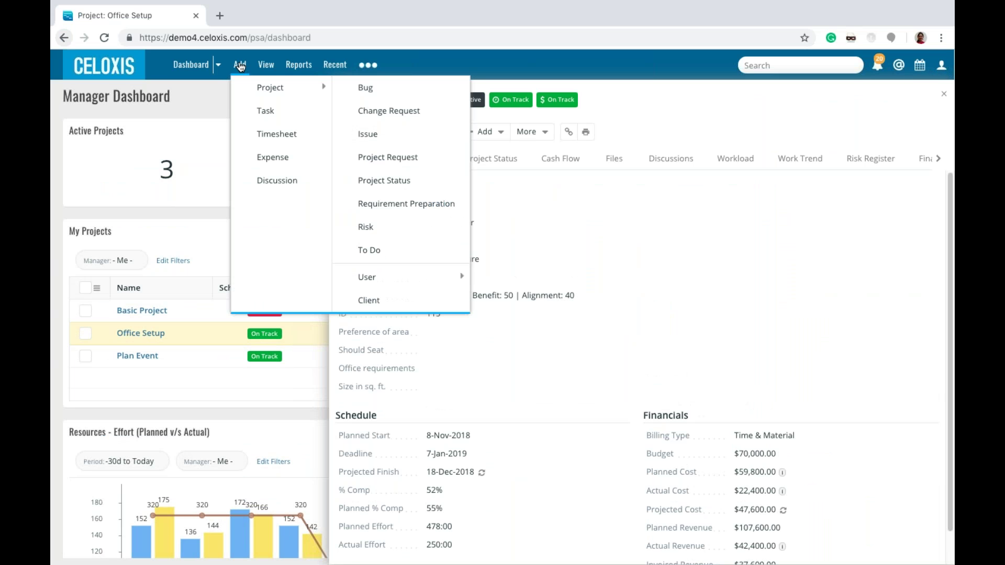
mouse_move(269, 87)
left_click(385, 88)
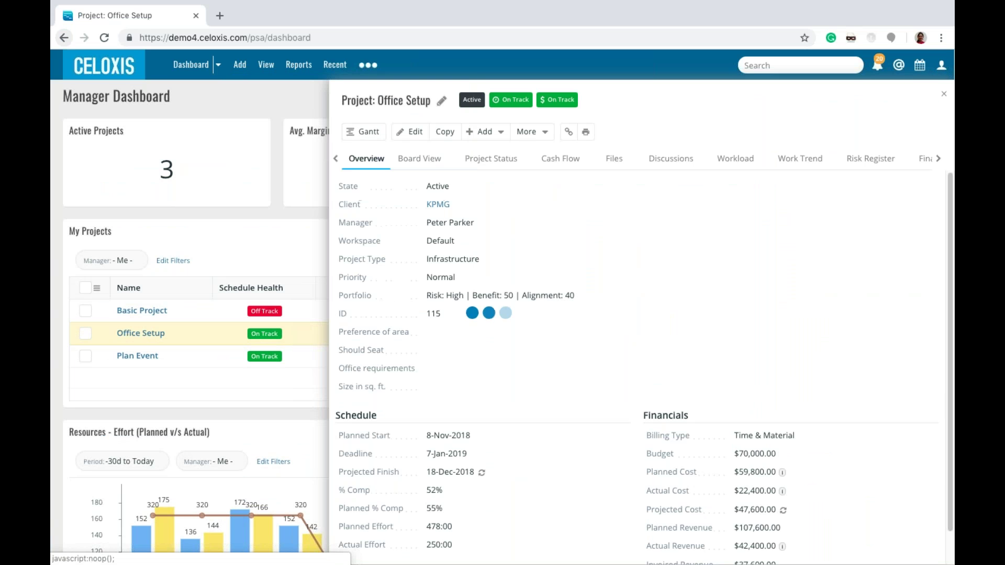
type("S")
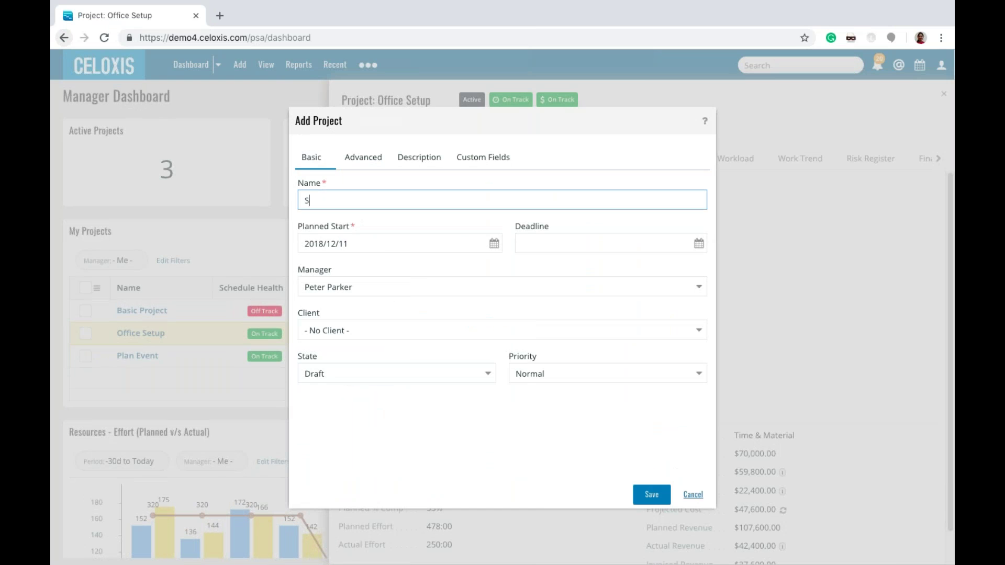
type("ample Project 1")
left_click(480, 159)
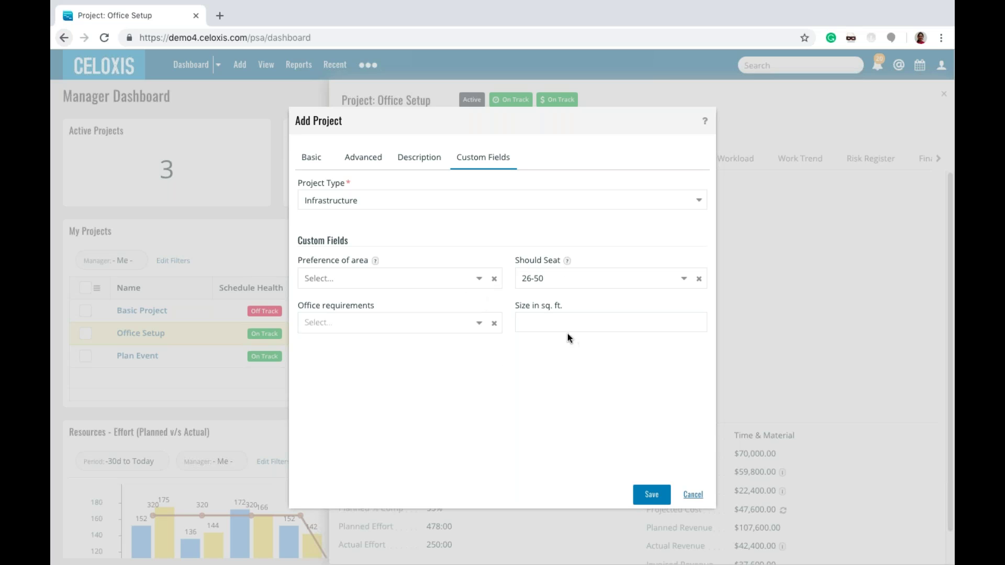
left_click(659, 495)
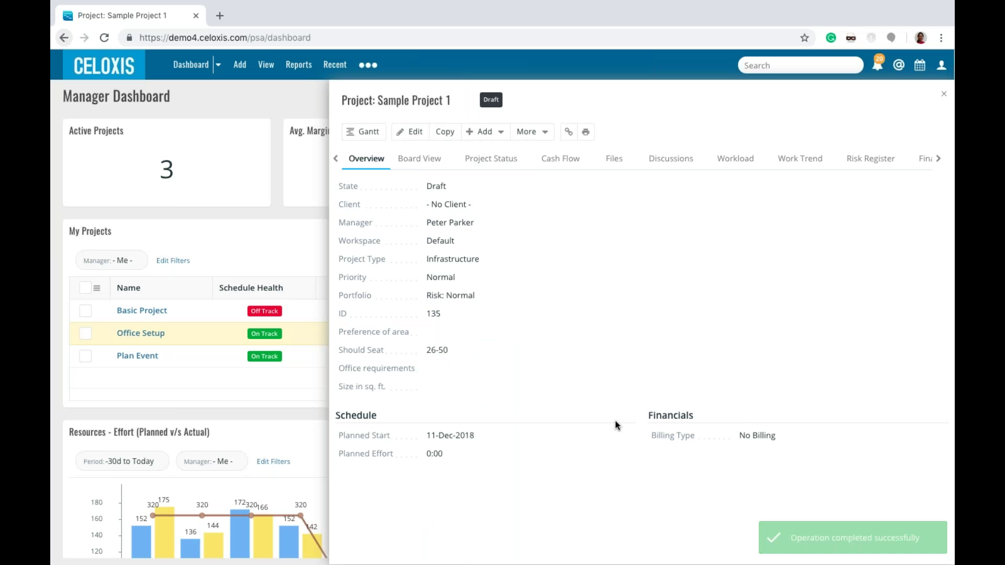
Step: Add a task named "Task 1" in the Gantt chart of Sample Project 1
left_click(375, 131)
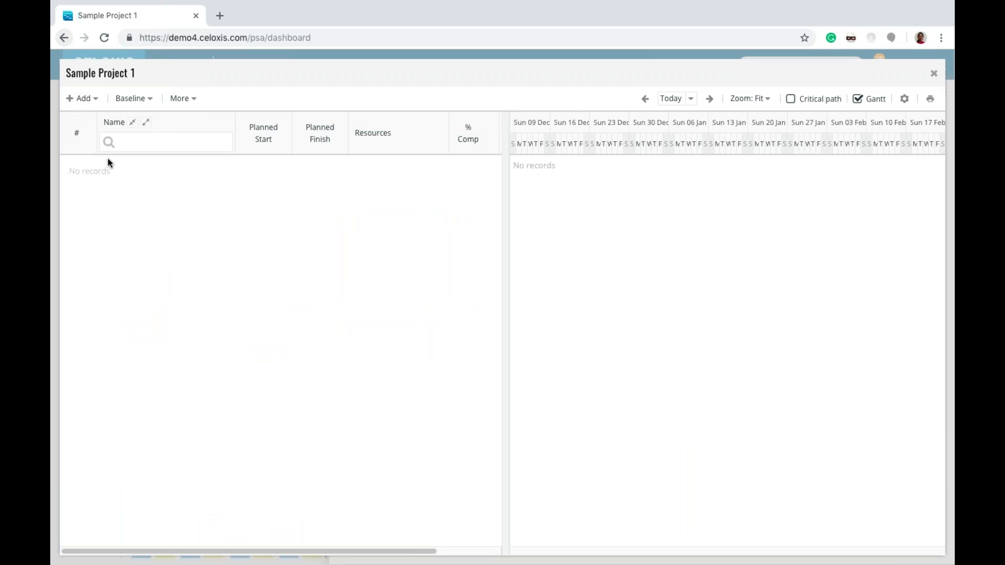
left_click(82, 99)
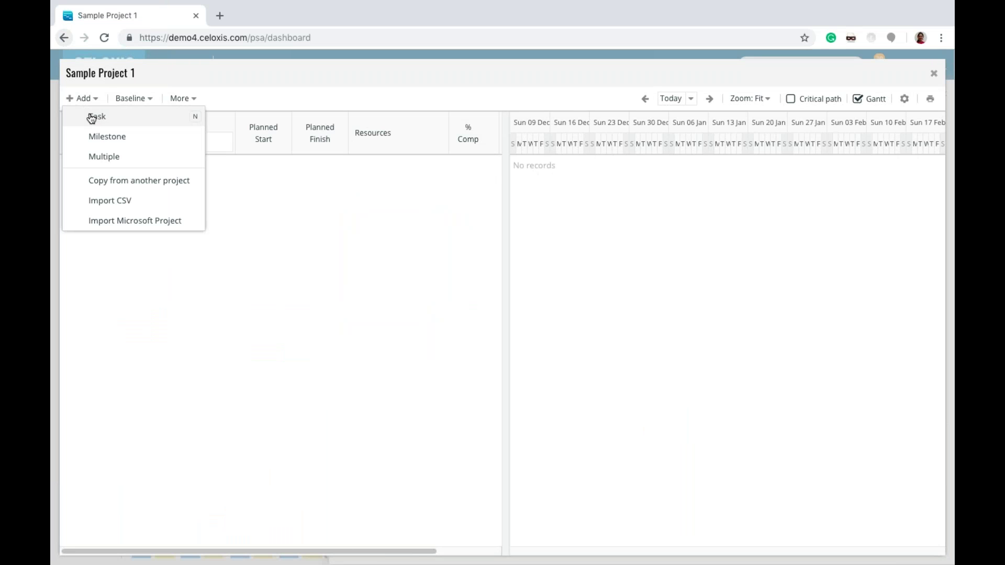
left_click(95, 115)
type("Task 1")
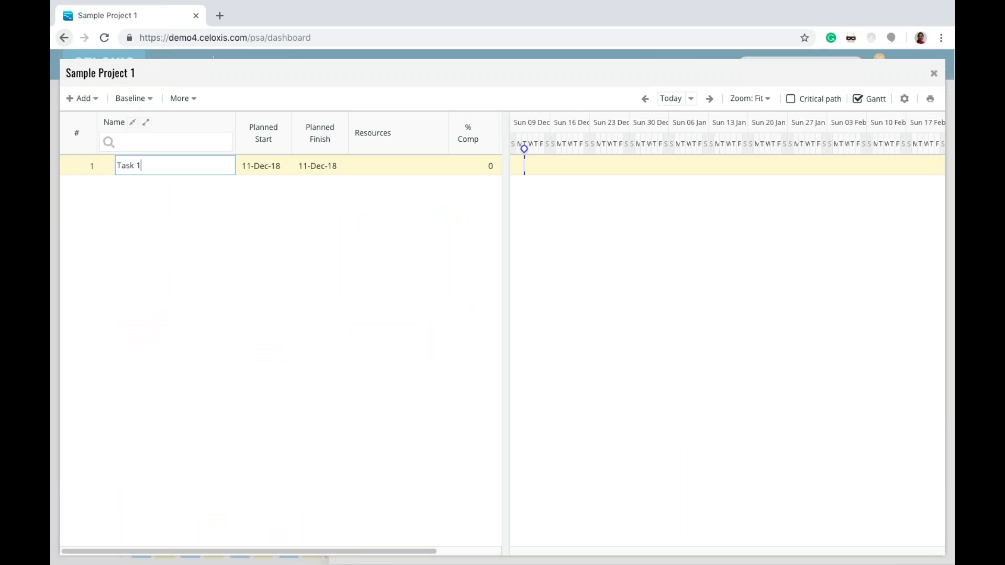
key("Return")
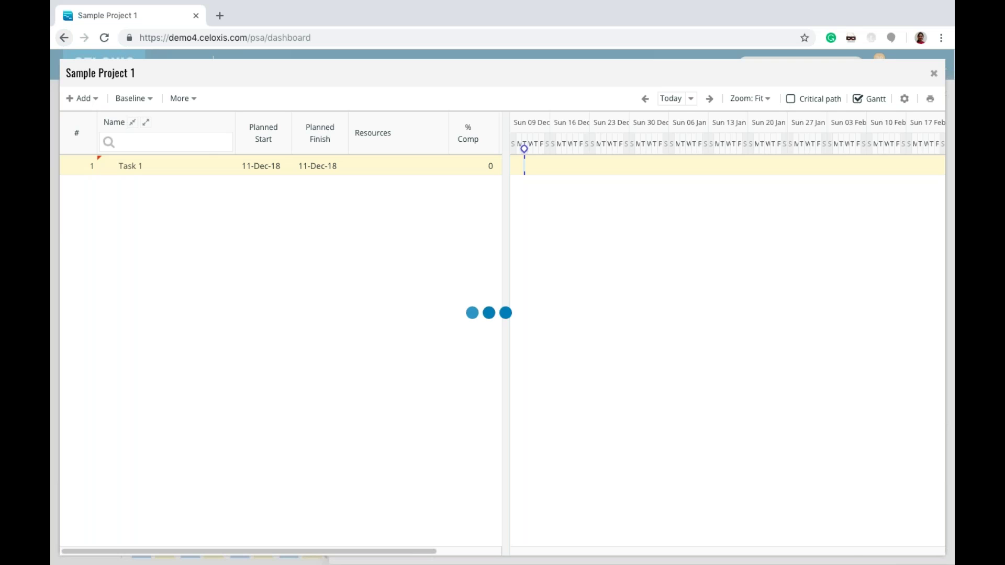
Step: Add multiple tasks at once: Task 2, Task 3 with subtasks Task 3.1 and Task 3.2, Task 4 and Task 5
left_click(85, 99)
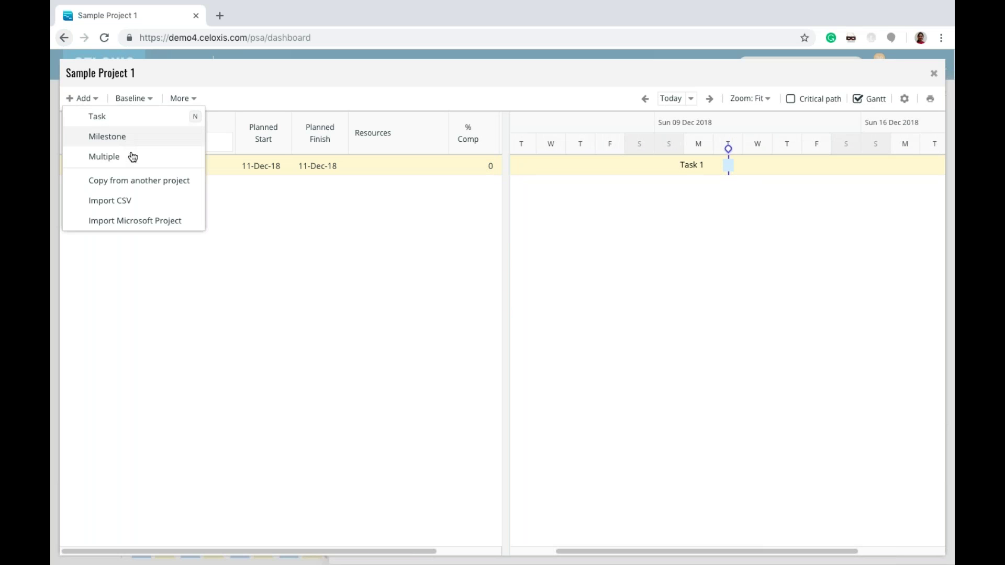
left_click(104, 157)
type("Task 2")
key("Return")
type("Task 3")
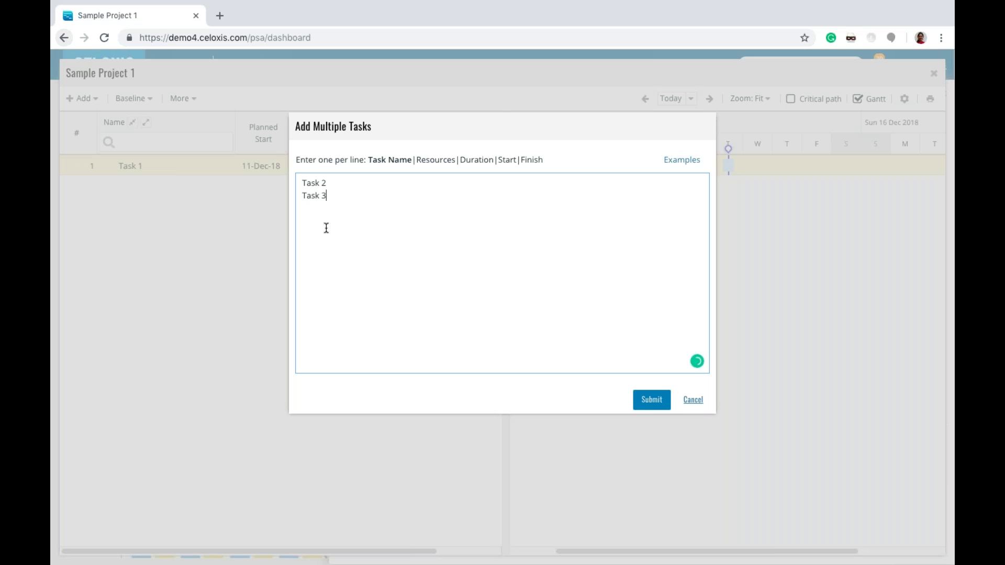
key("Return")
type("= Task 3")
type(".1 ")
type("= Tas")
type("k 3.2 ")
type("Task 4 ")
type("Task 5")
left_click(649, 401)
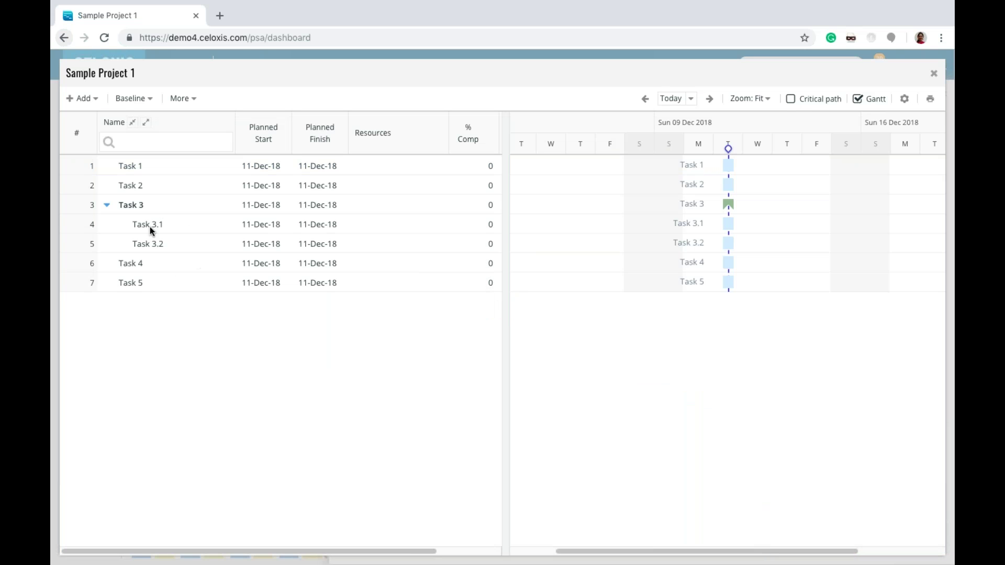
Step: Extend Task 1's Gantt bar so that its planned finish is 17-Dec-18
left_click_drag(734, 165, 911, 165)
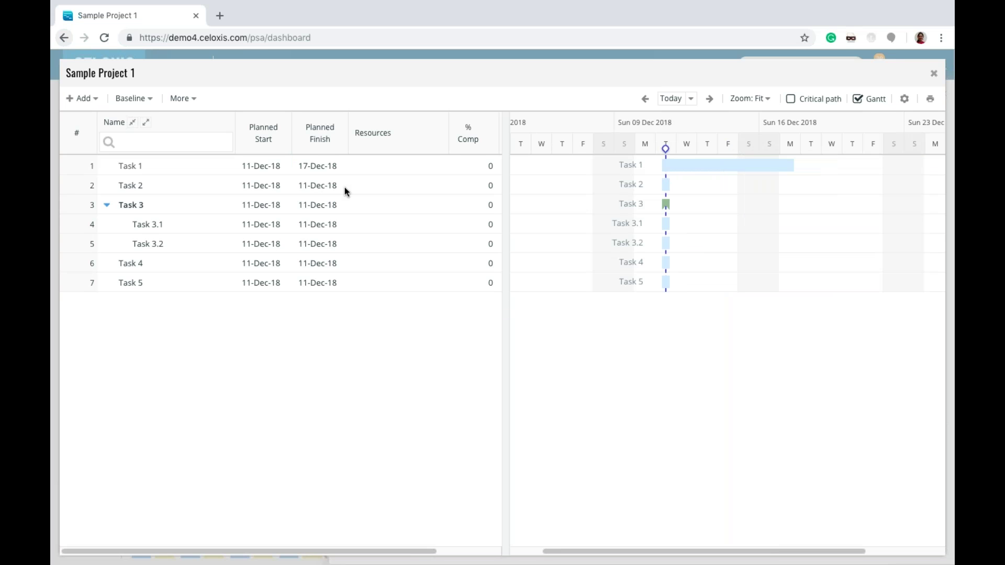
Step: Extend the Gantt bars to finish on 13-Dec-18 for Task 2, 14-Dec-18 for Task 3.1, 17-Dec-18 for Tasks 3.2 and 4, and 19-Dec-18 for Task 5
left_click_drag(672, 190, 712, 187)
left_click_drag(670, 223, 732, 224)
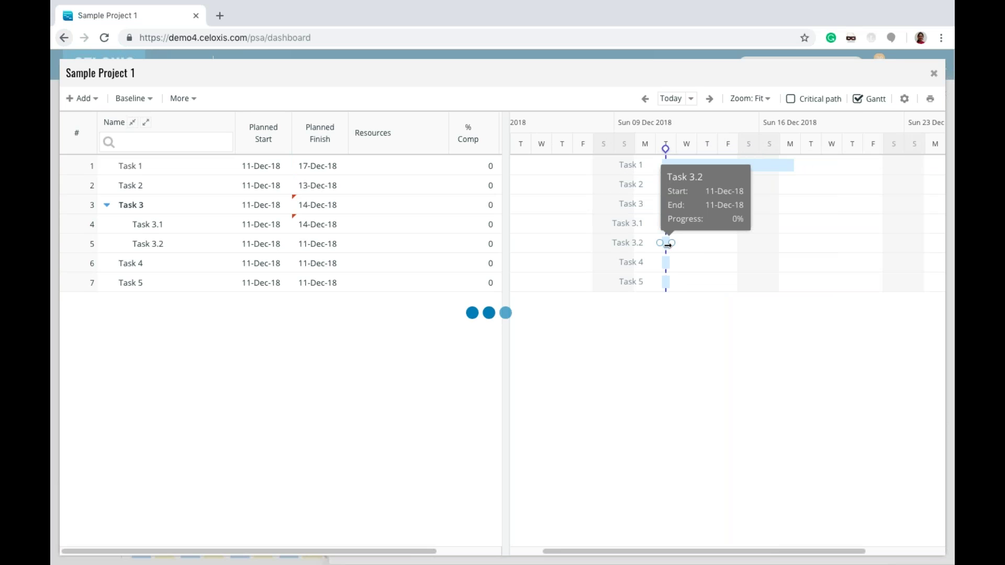
left_click_drag(667, 244, 795, 243)
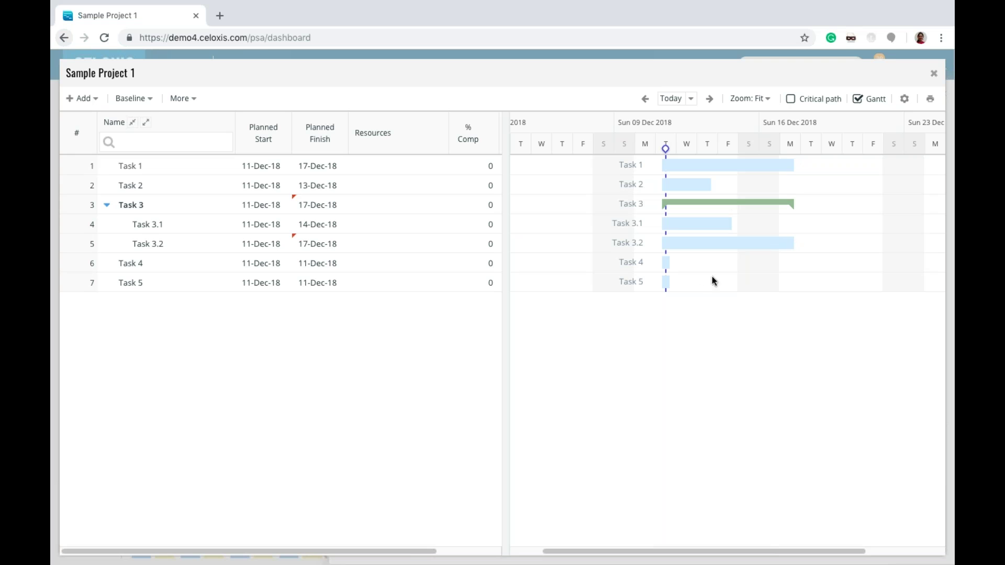
left_click_drag(673, 263, 795, 262)
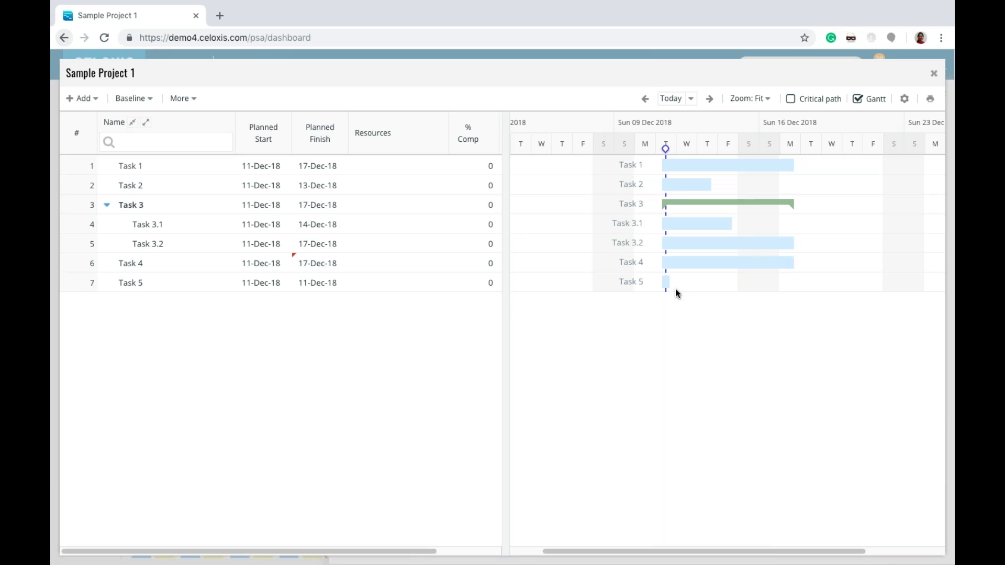
left_click_drag(672, 281, 835, 282)
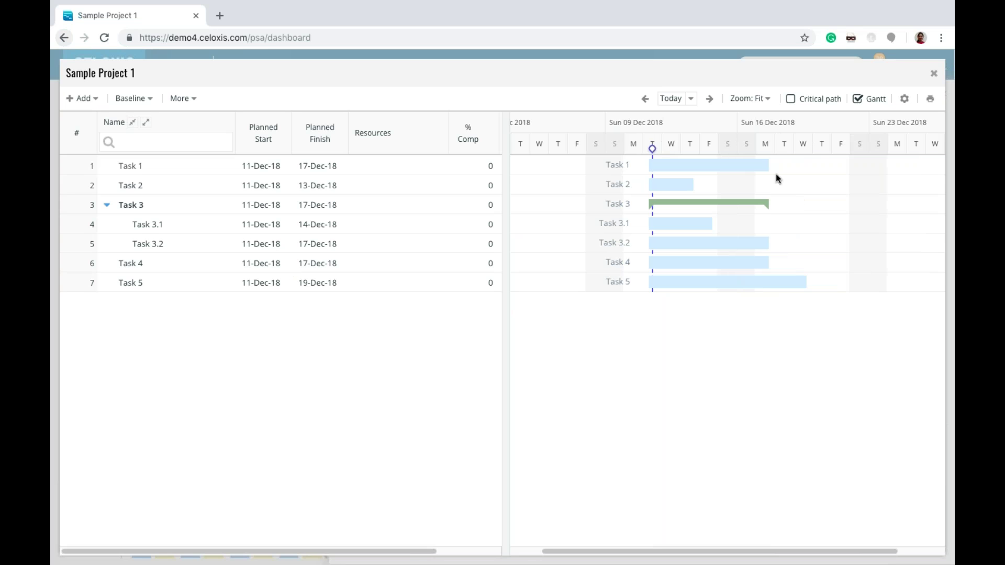
Step: Link Task 1 to Task 2 finish-to-start and Task 3.1 to Task 3.2 start-to-start, and close the Gantt chart
left_click_drag(770, 166, 647, 186)
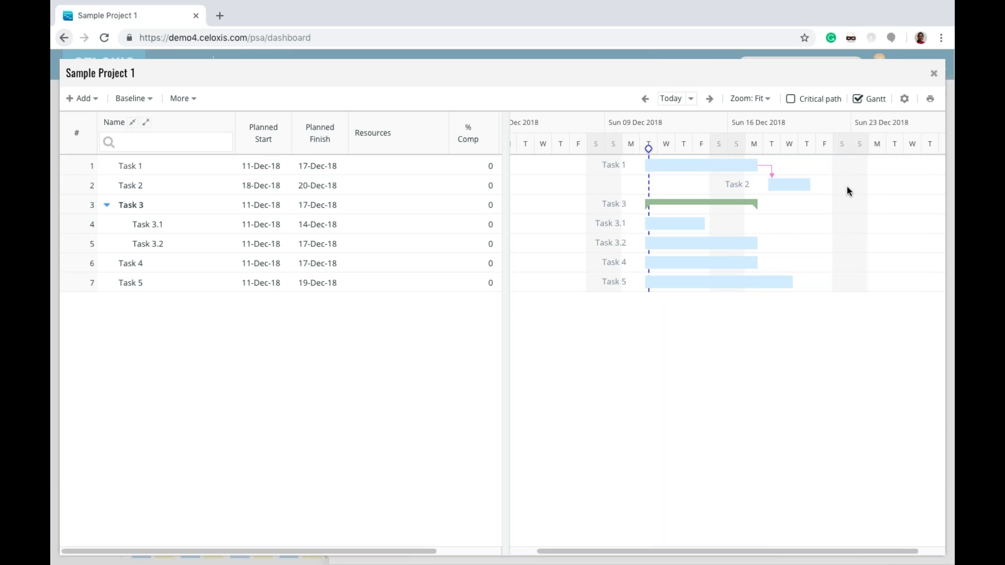
mouse_move(810, 187)
left_click_drag(813, 187, 639, 203)
mouse_move(710, 224)
left_click_drag(643, 225, 643, 249)
mouse_move(645, 263)
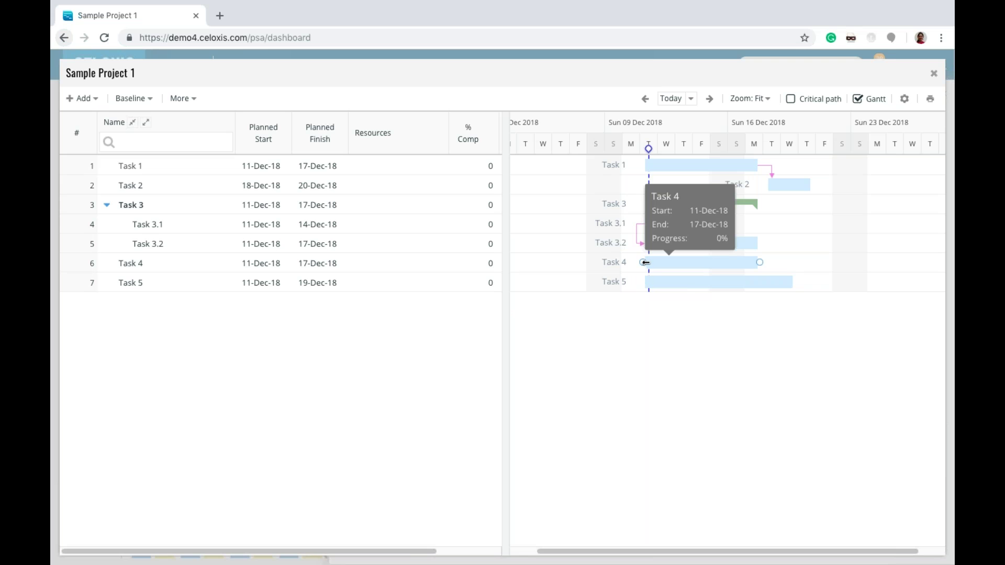
left_click(934, 76)
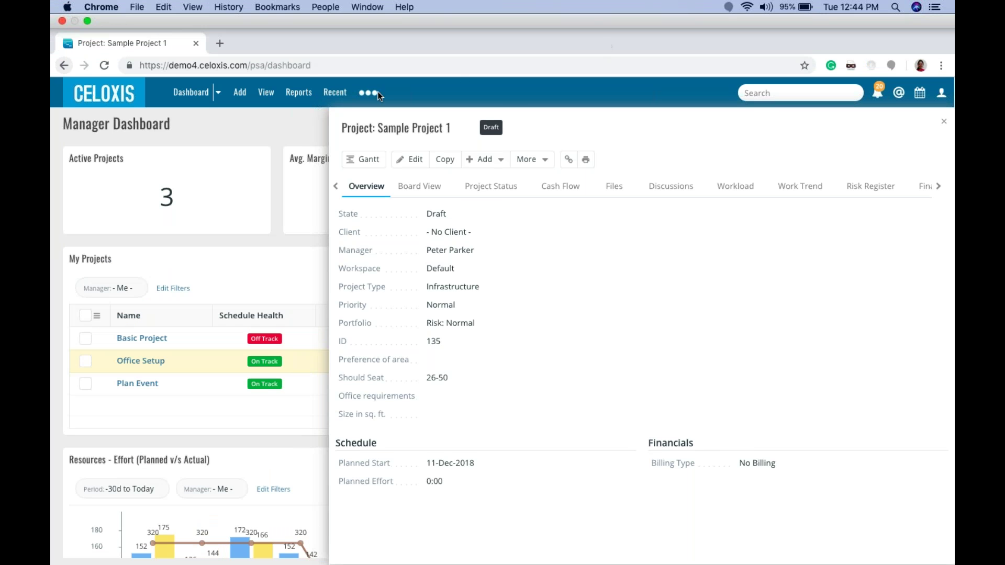
Step: View the Resource Load report and expand the overallocated resource's projects down to the tasks of Office Setup
left_click(266, 92)
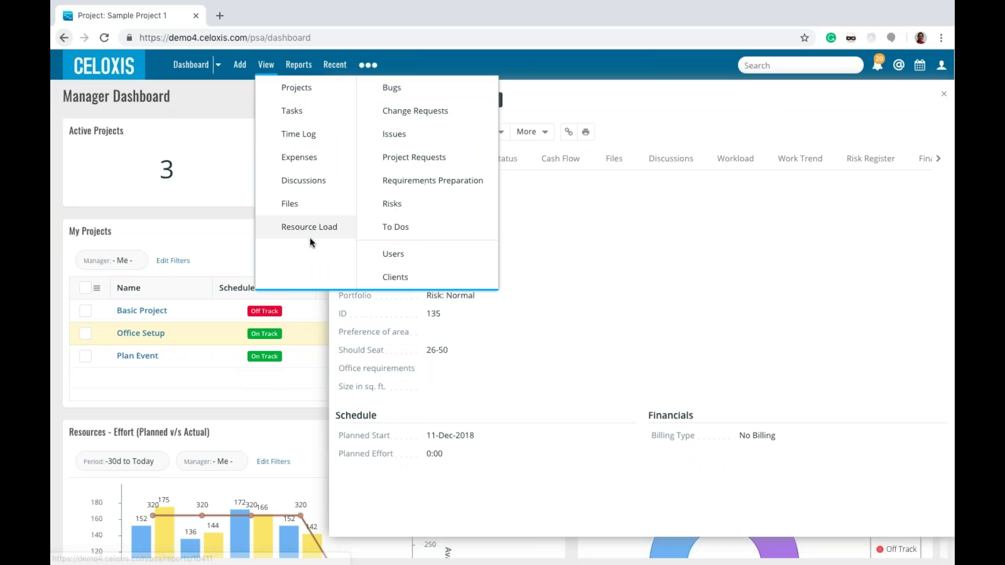
left_click(309, 228)
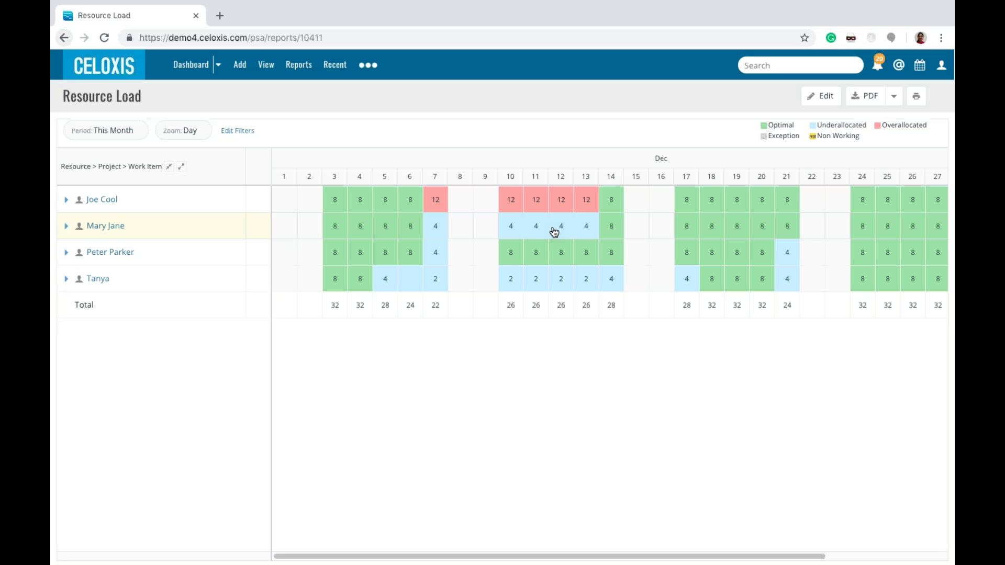
left_click(66, 202)
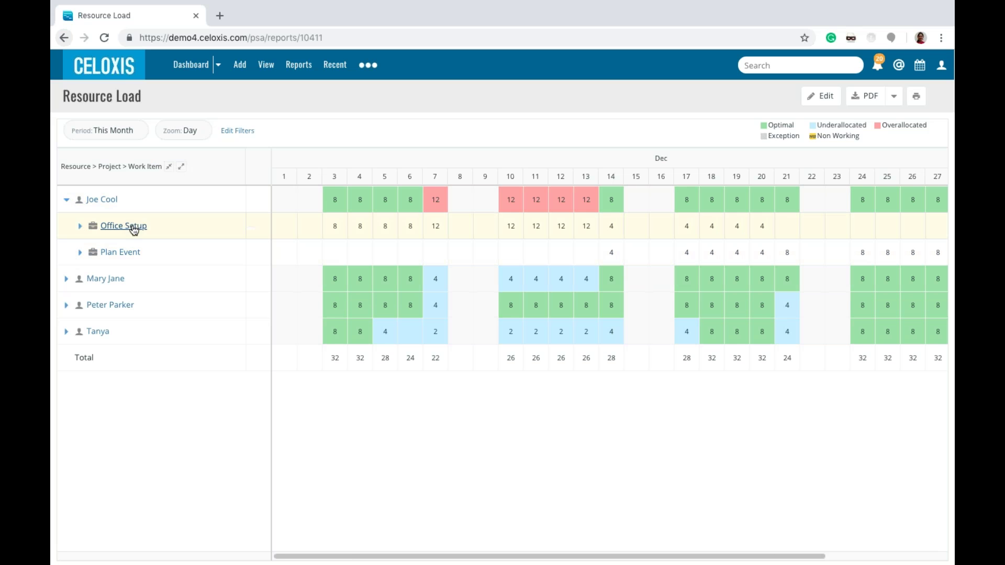
mouse_move(136, 254)
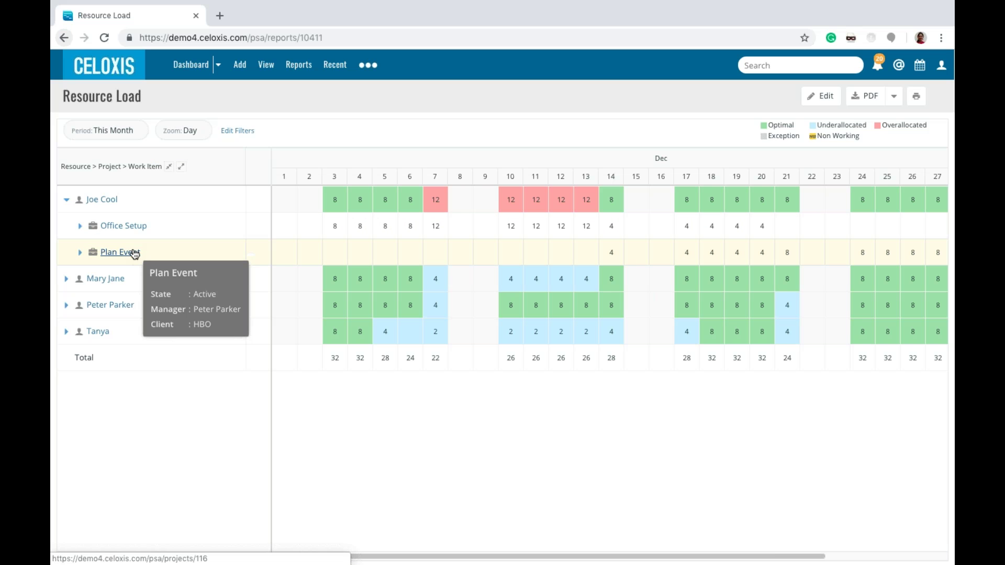
left_click(80, 226)
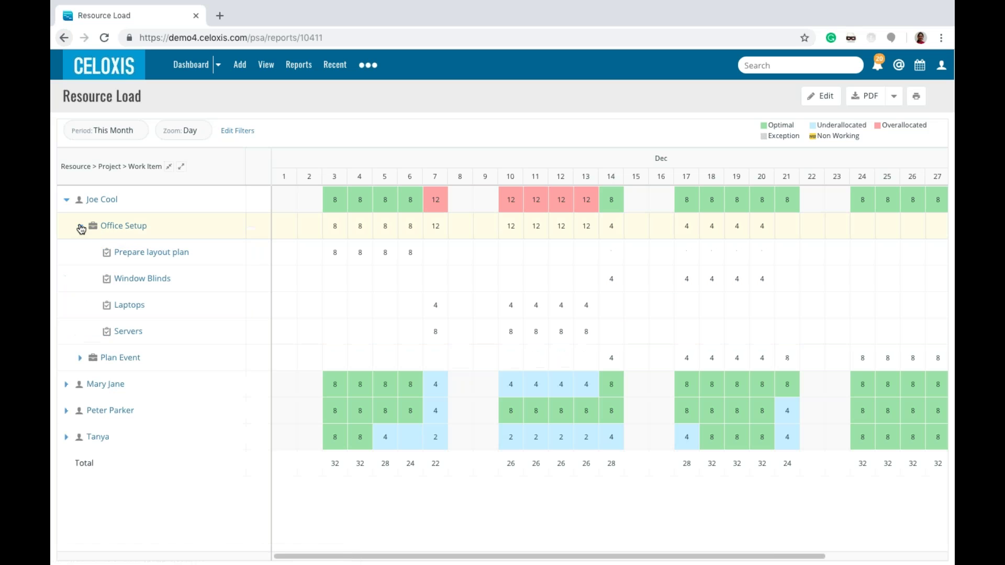
Step: Reassign the Laptops task from its overallocated resource to the second resource in the report at 50% units, using the Change Effort option
left_click(252, 311)
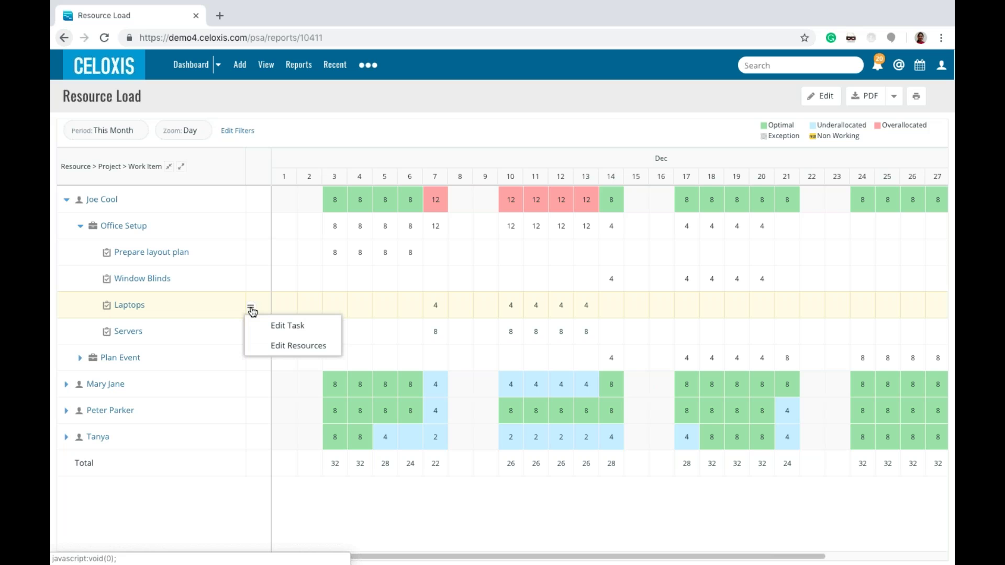
left_click(284, 346)
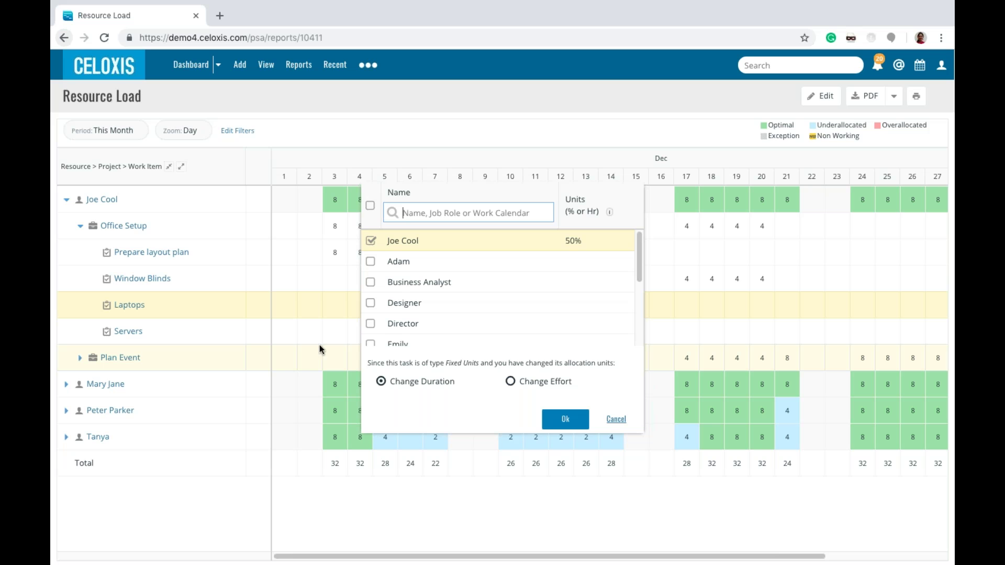
left_click(371, 241)
left_click(413, 215)
type("mary")
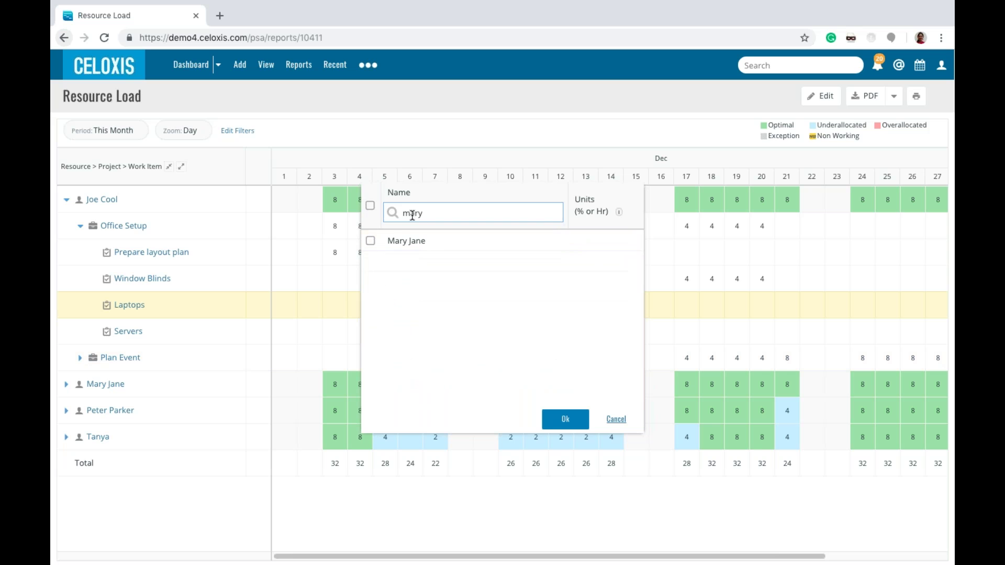
left_click(371, 241)
left_click(584, 236)
type("50")
left_click(562, 382)
left_click(568, 421)
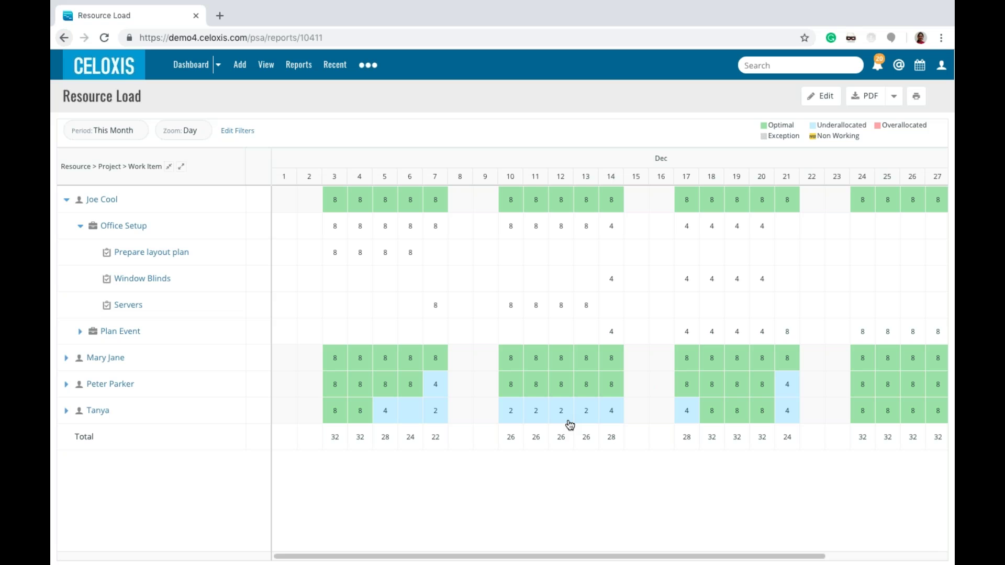
Step: View the files of the recently opened Office Setup project, widening the Name column to read the full file names
left_click(336, 65)
left_click(343, 113)
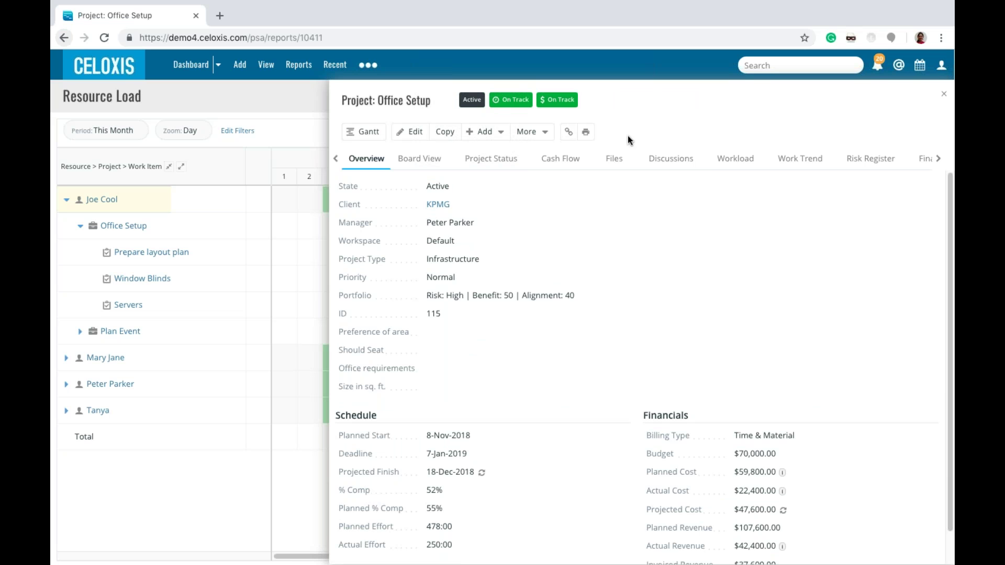
left_click(622, 160)
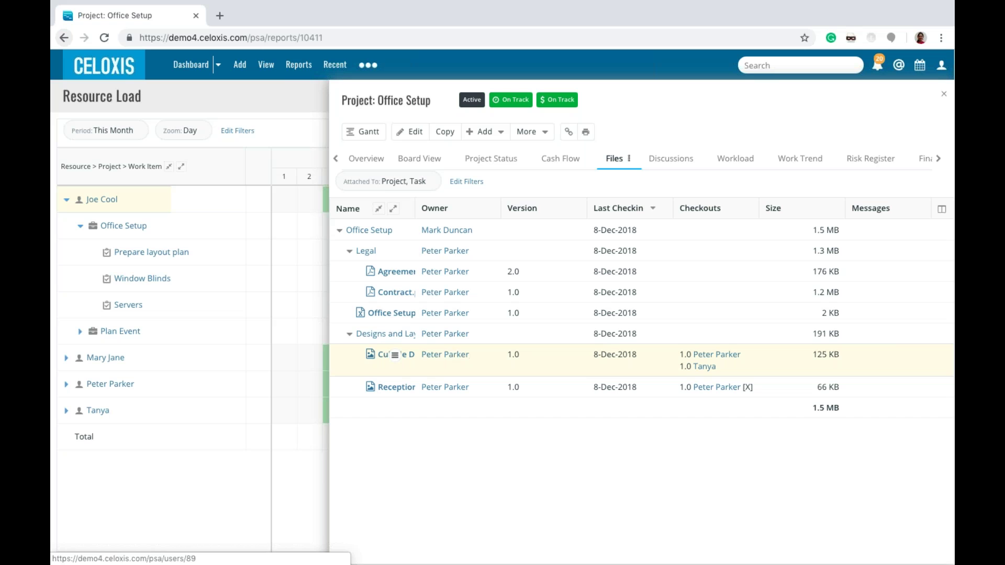
left_click_drag(428, 209, 496, 208)
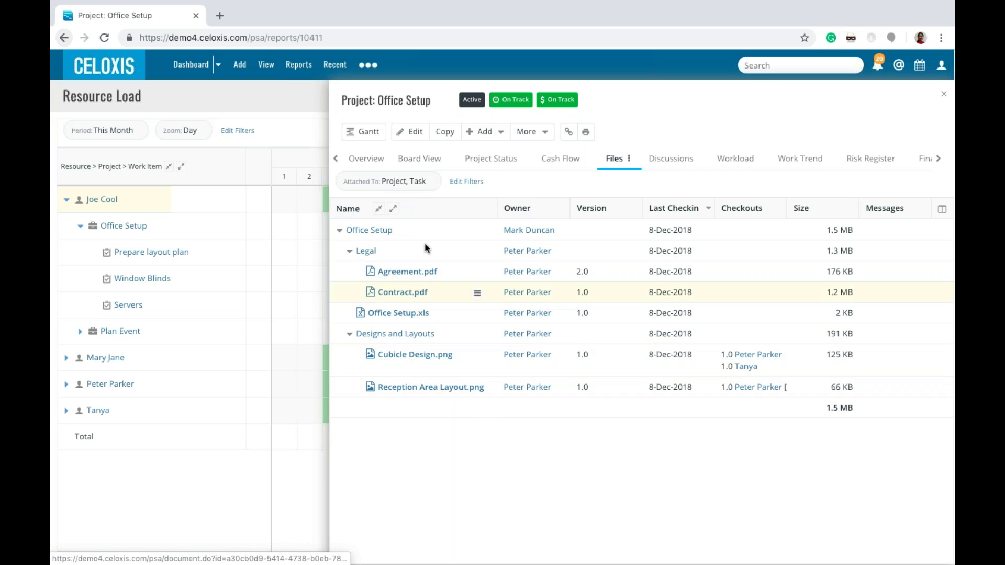
Step: Check the dialog for attaching files to the Office Setup project and the actions available for Agreement.pdf, without applying anything
left_click(540, 137)
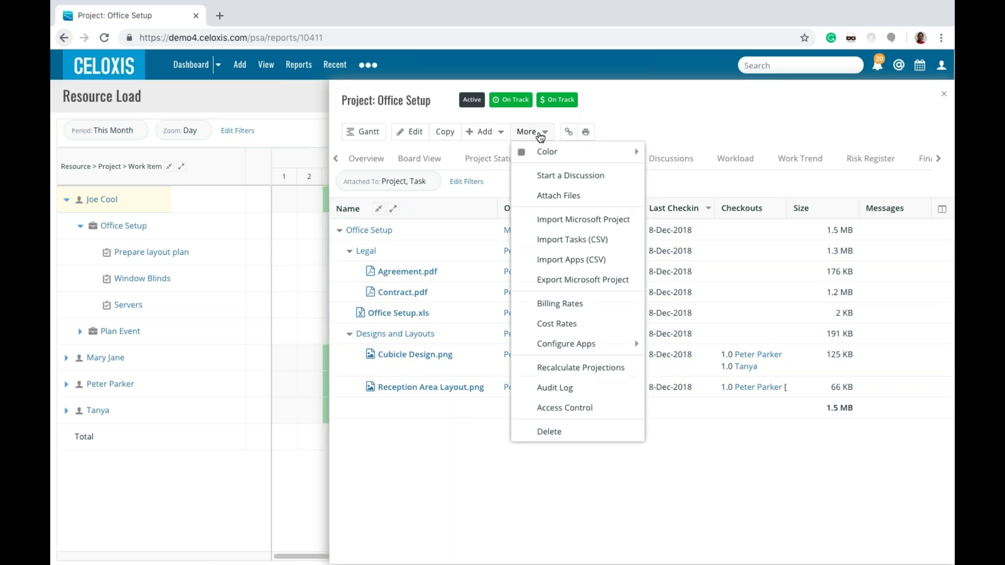
left_click(587, 198)
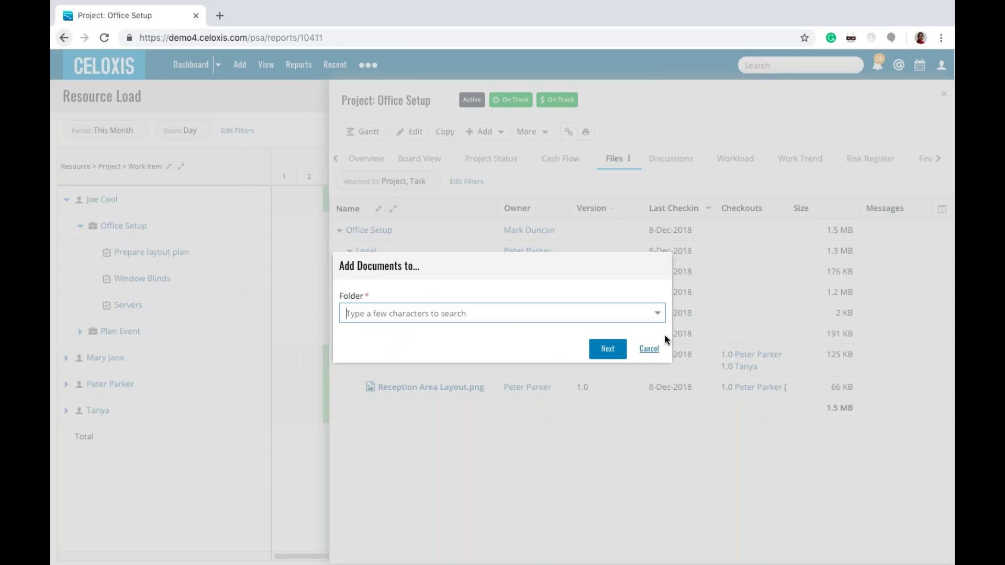
left_click(649, 349)
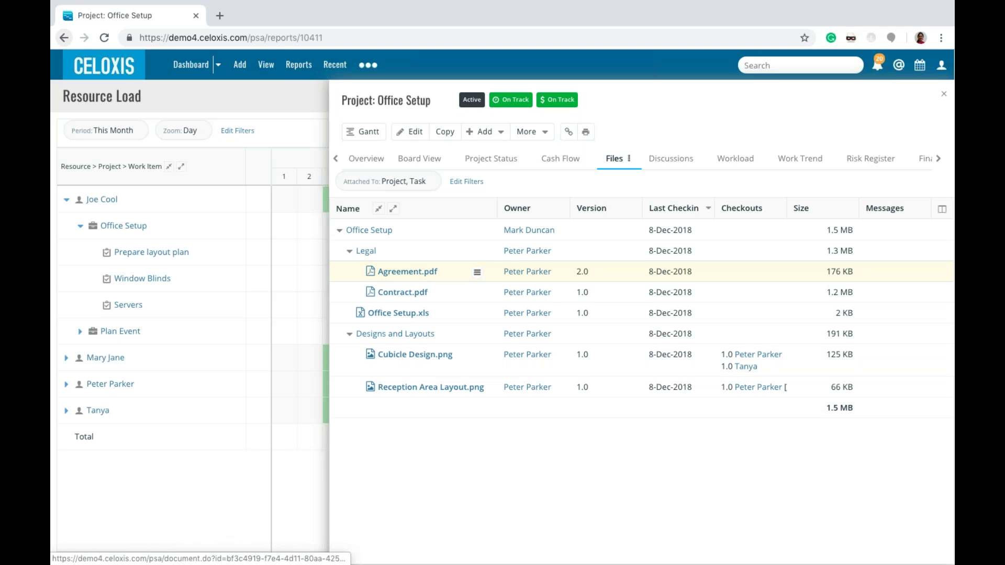
left_click(479, 274)
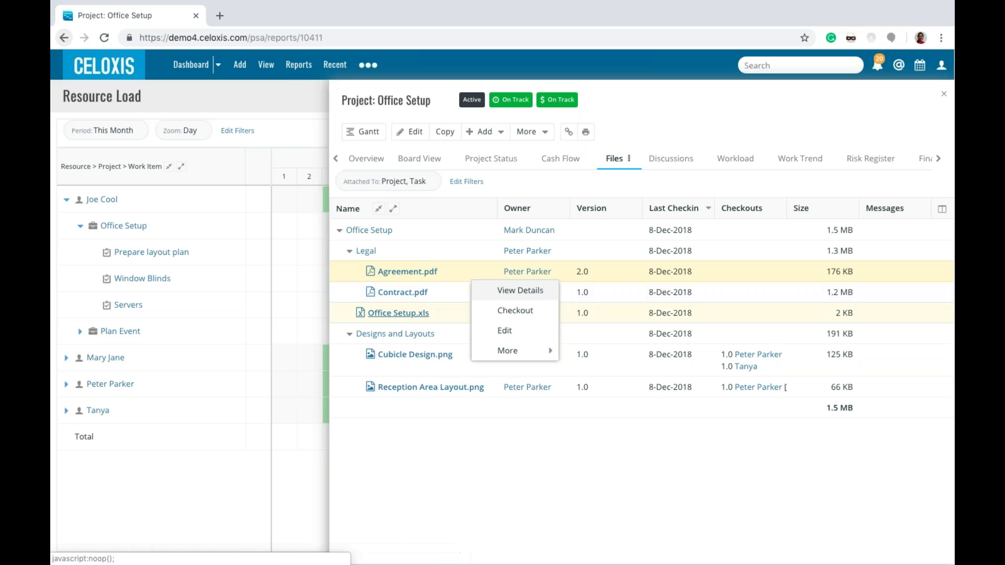
left_click(263, 469)
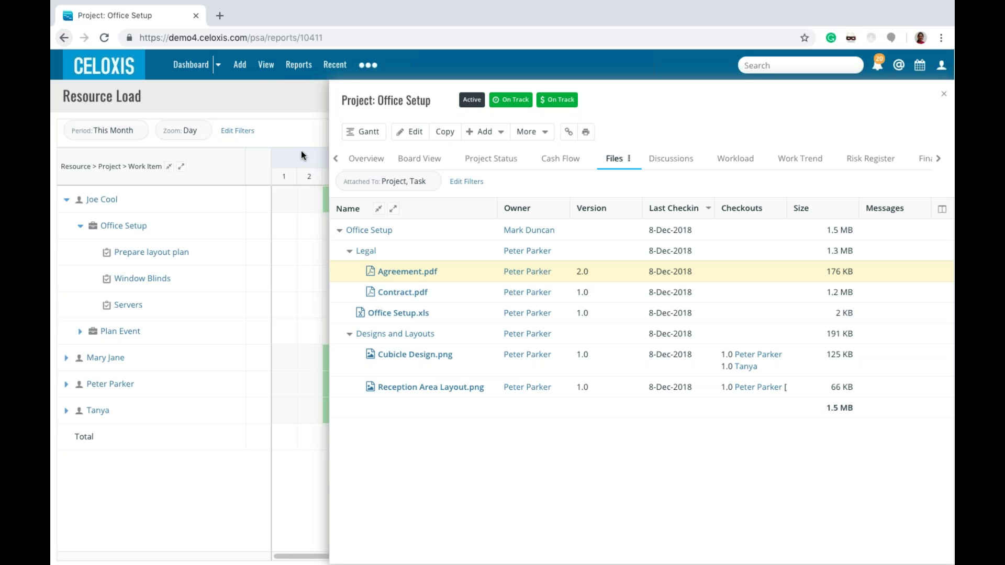
Step: Add a user named "Monitors" as a virtual member, keeping the proposed template user and the Business Analyst job role
left_click(261, 70)
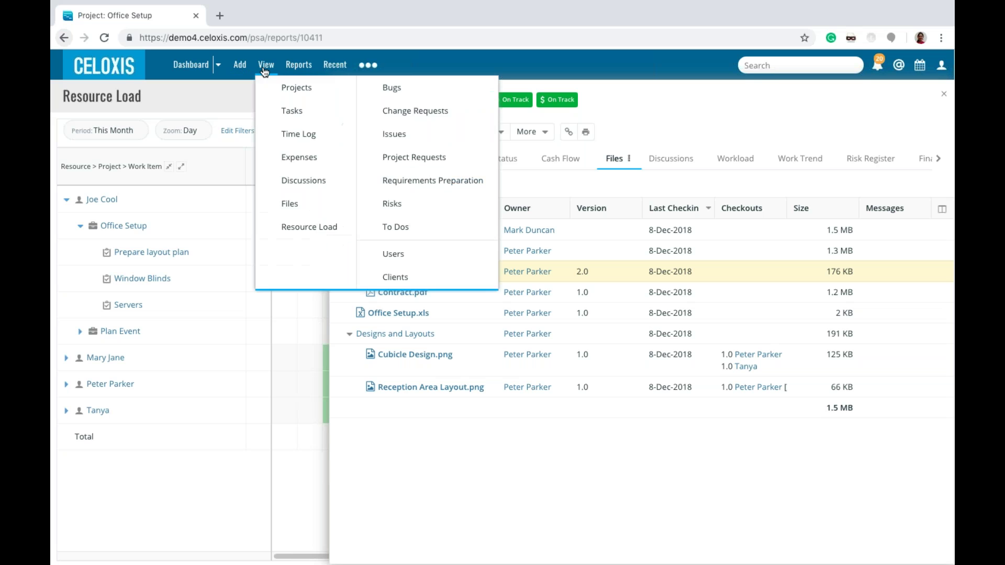
left_click(391, 256)
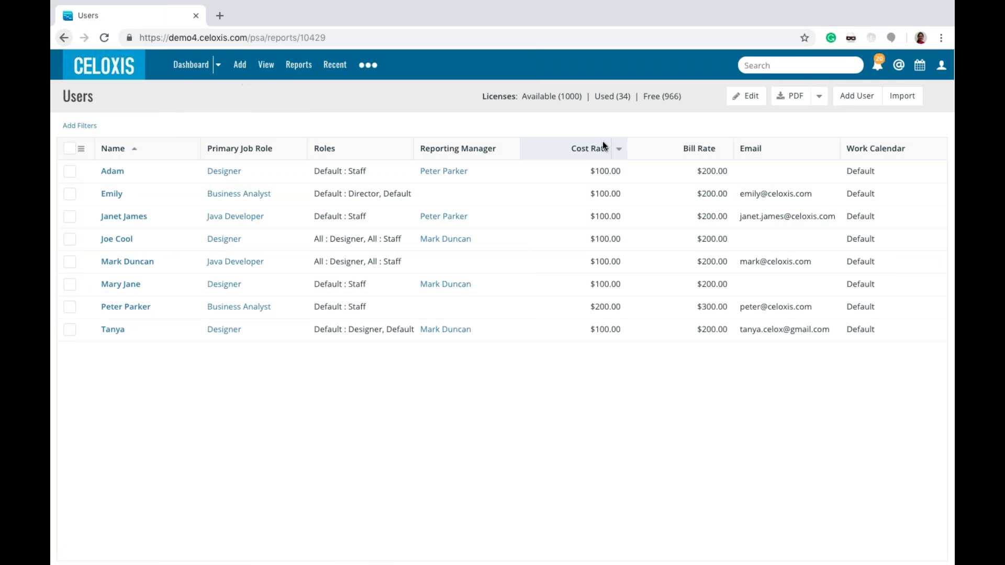
left_click(848, 100)
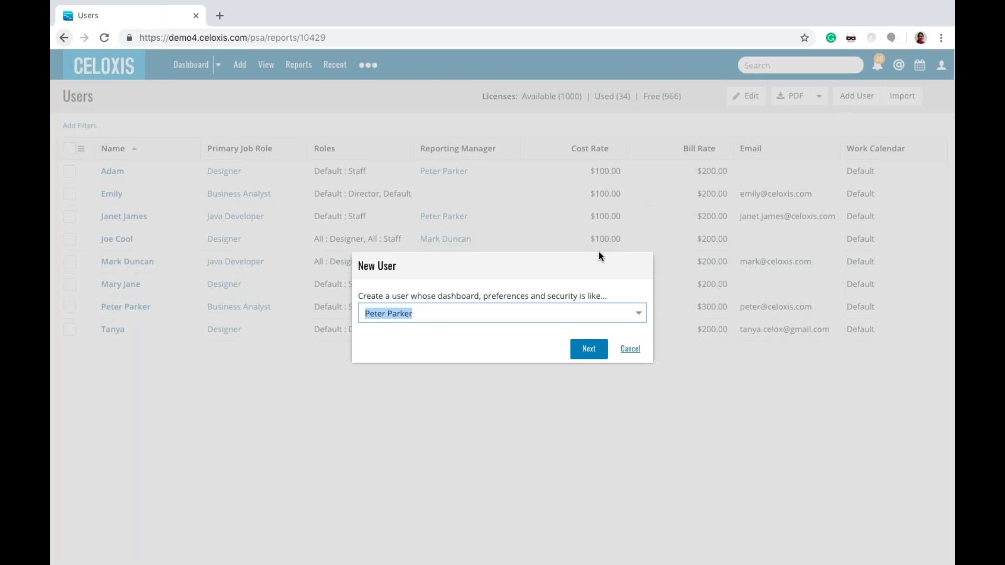
left_click(594, 349)
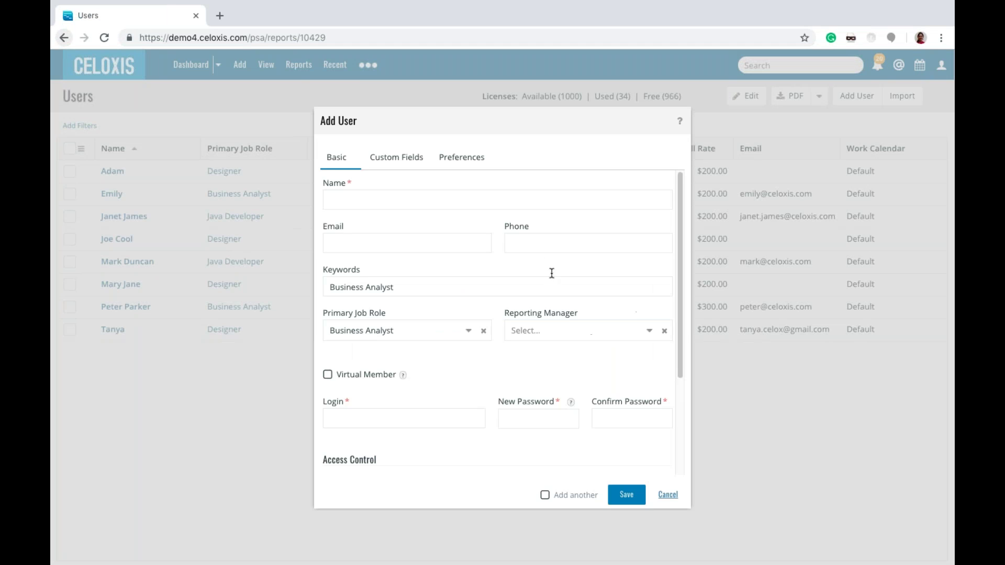
type("Monitors")
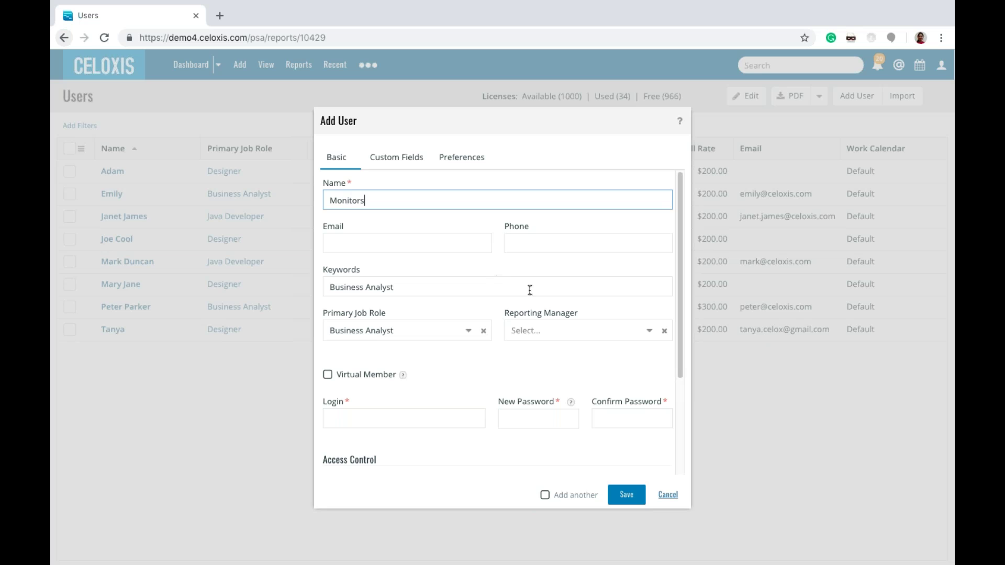
left_click(380, 377)
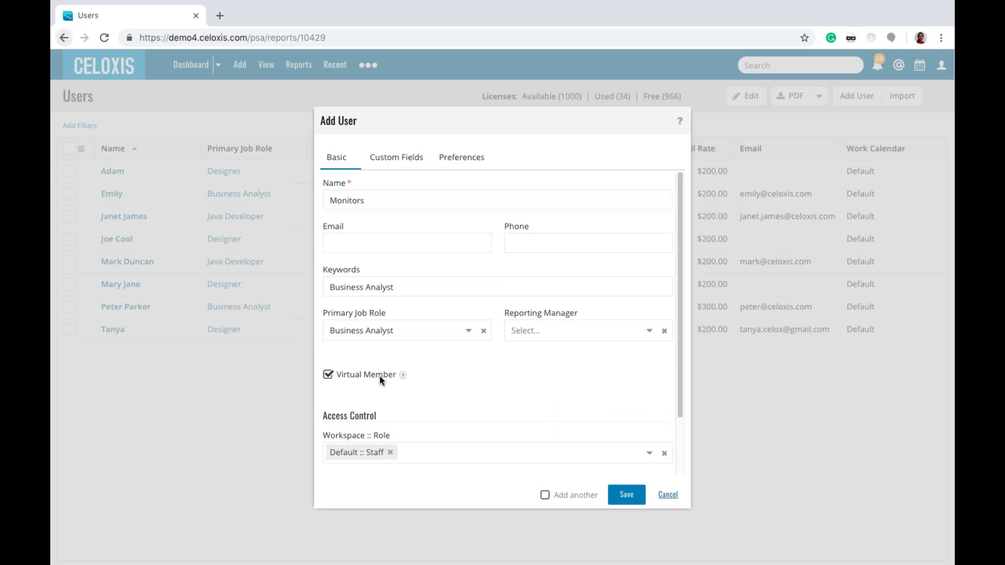
left_click(622, 496)
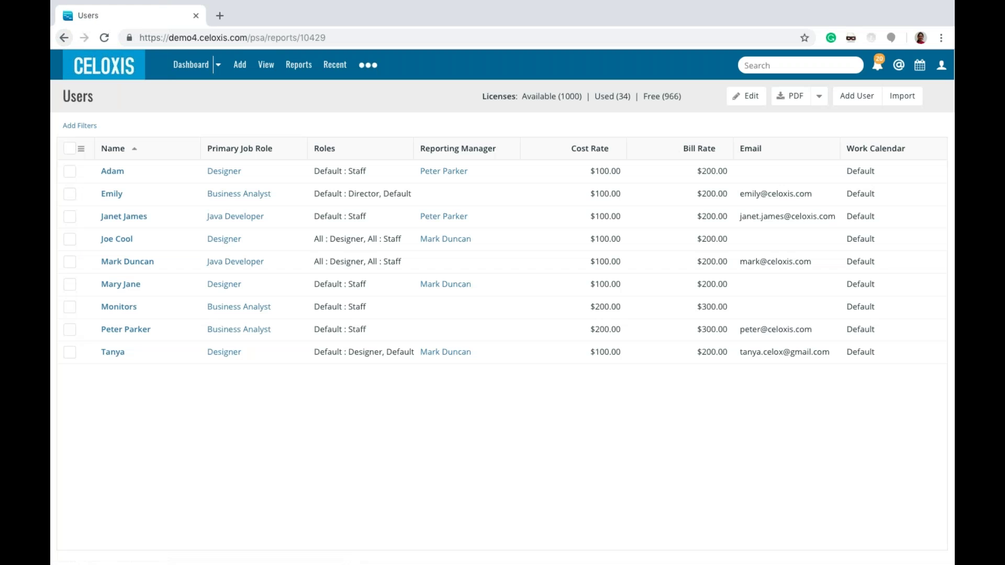
Step: Add the Monitors resource to the Resource filter of the Resource Load report and save the report
left_click(266, 65)
left_click(314, 227)
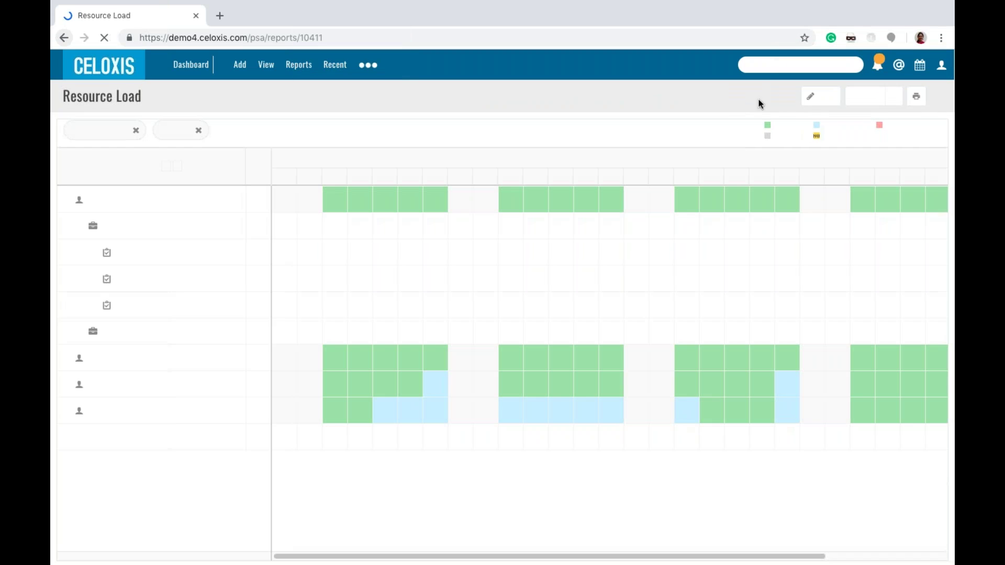
left_click(810, 98)
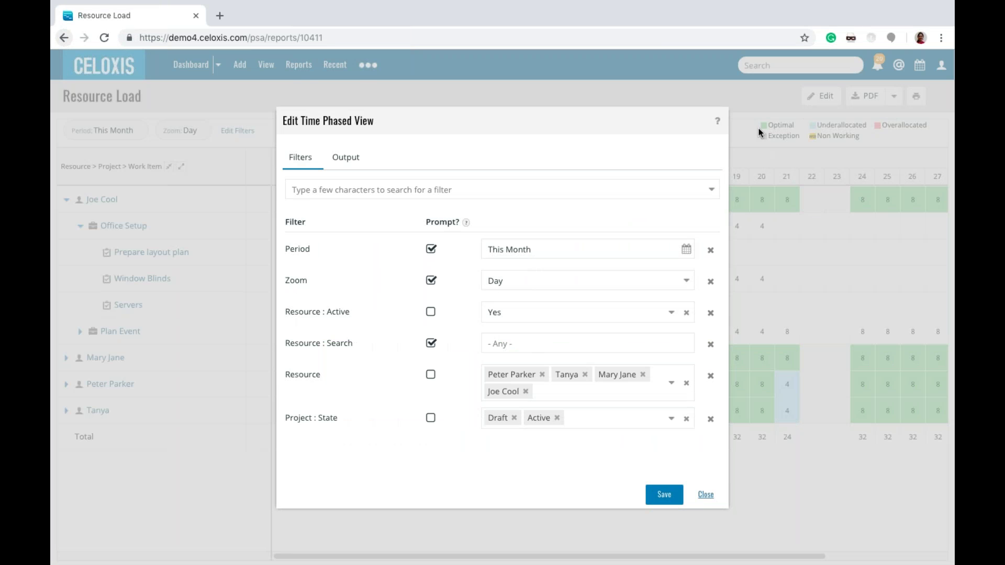
left_click(567, 388)
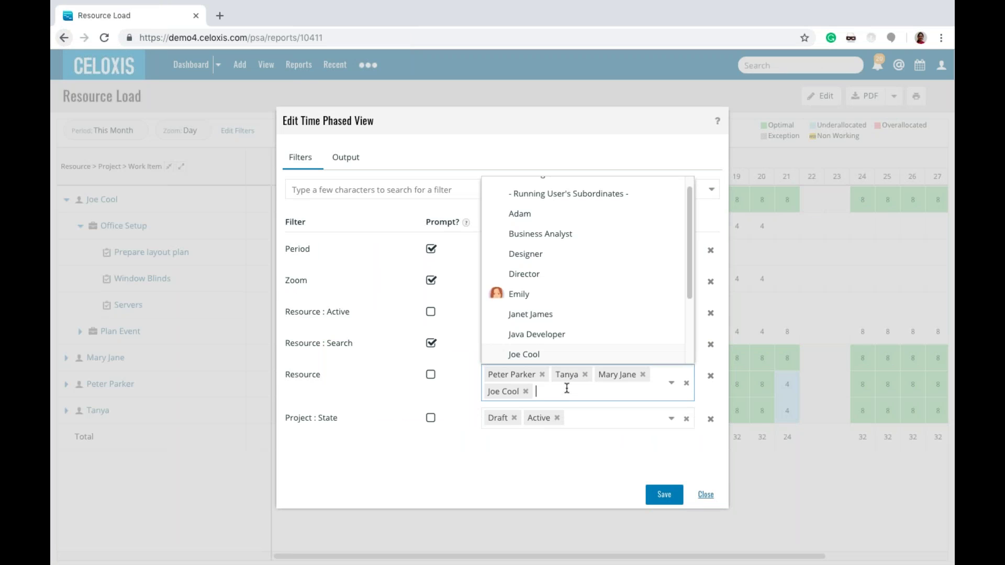
scroll(578, 323, "down", 3)
left_click(551, 320)
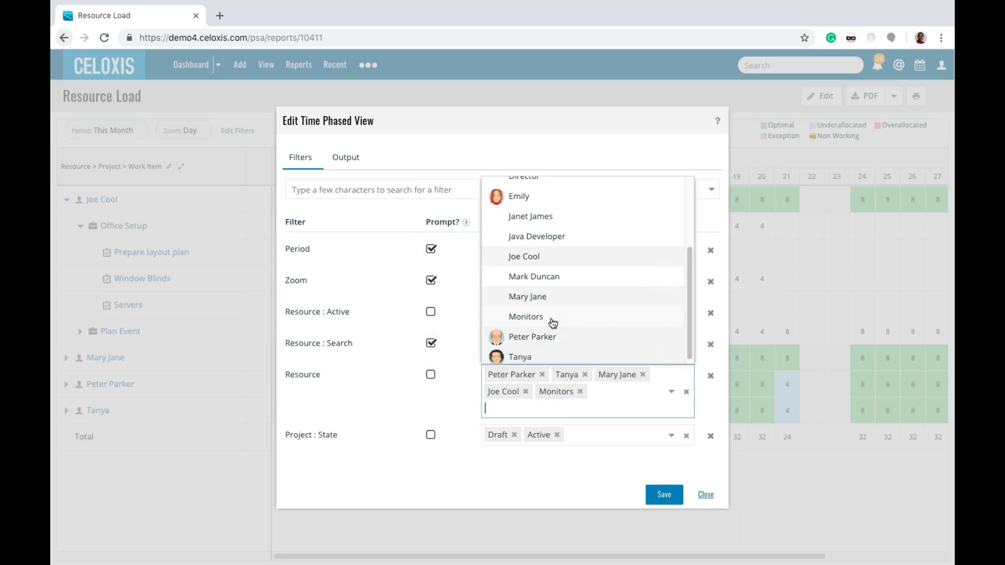
left_click(656, 499)
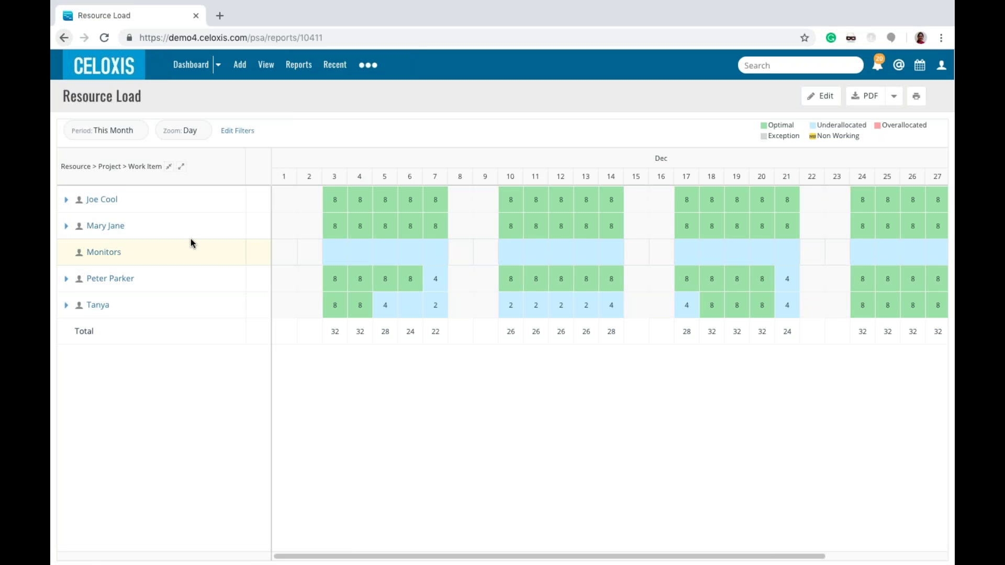
Step: Assign the Monitors resource to Task 1 in the Gantt chart of the recently opened Sample Project 1, with units of 8h
left_click(340, 68)
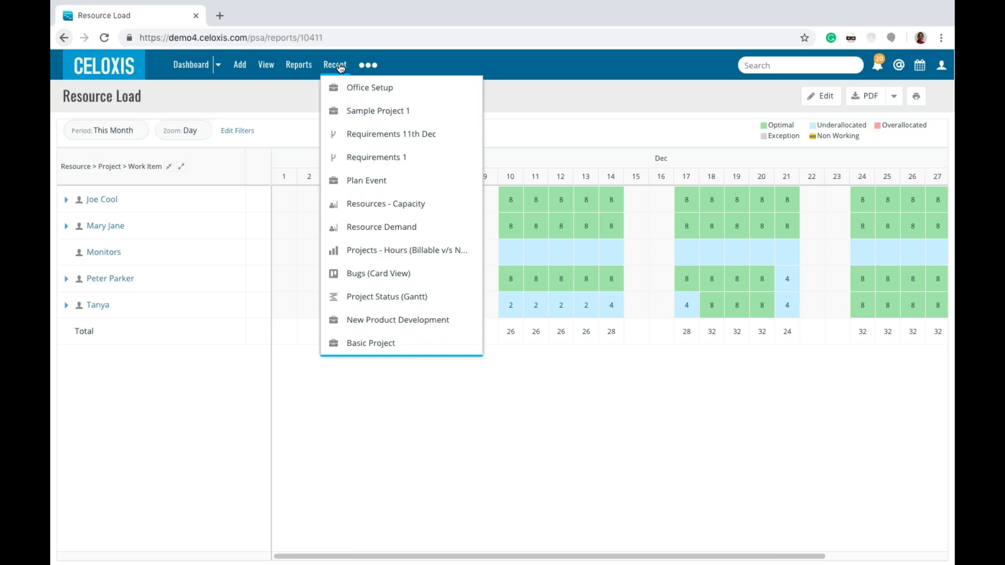
left_click(352, 111)
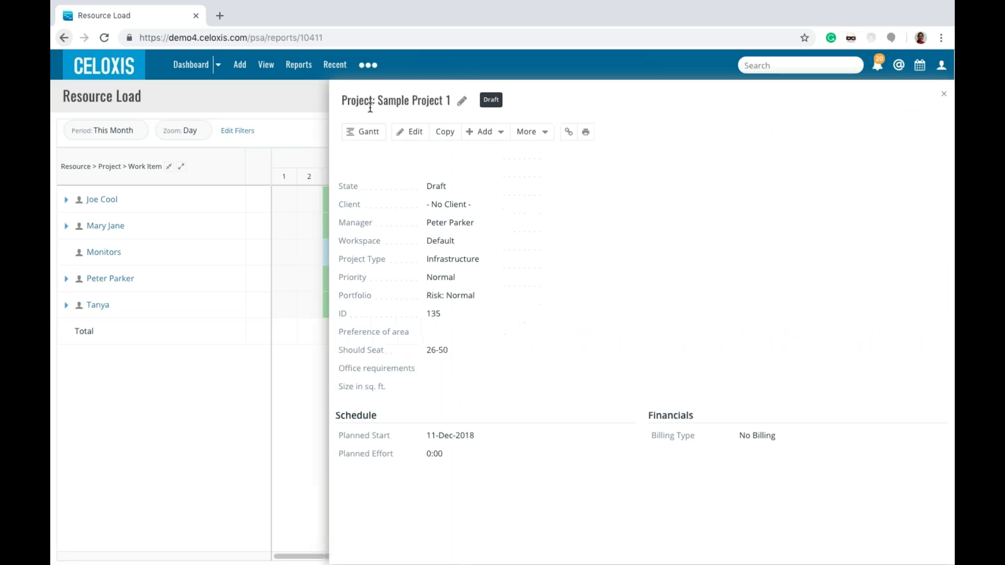
left_click(370, 140)
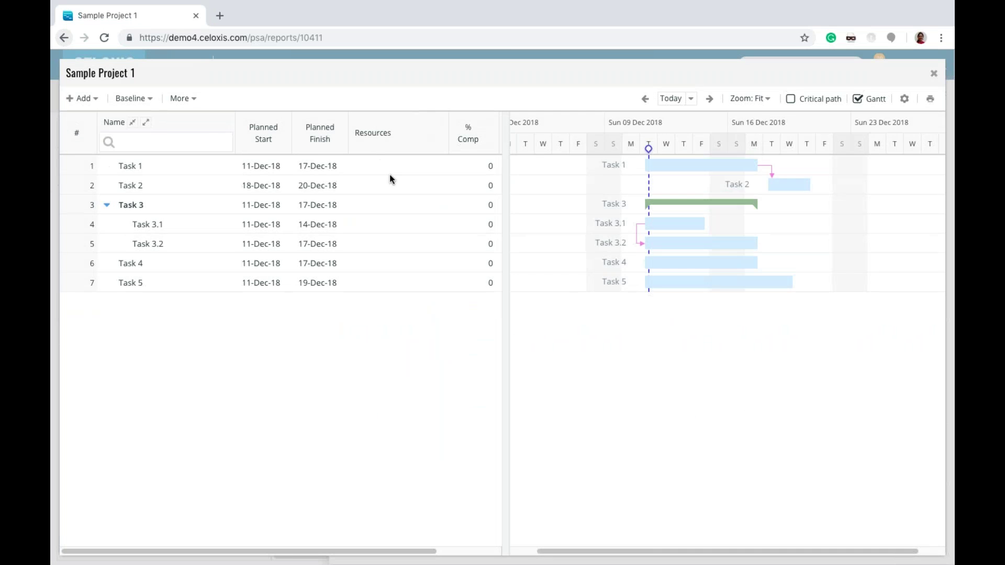
left_click(389, 168)
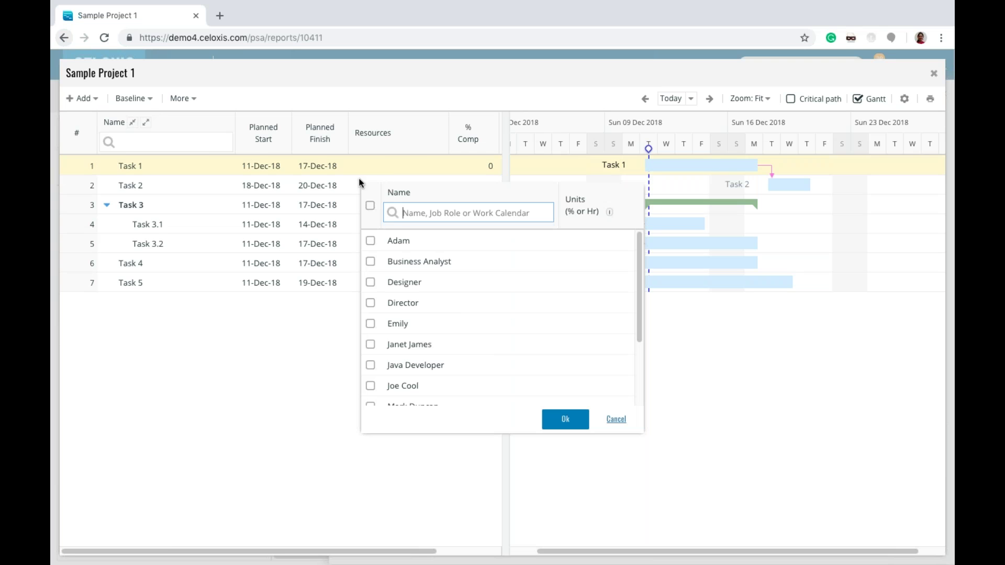
type("mon")
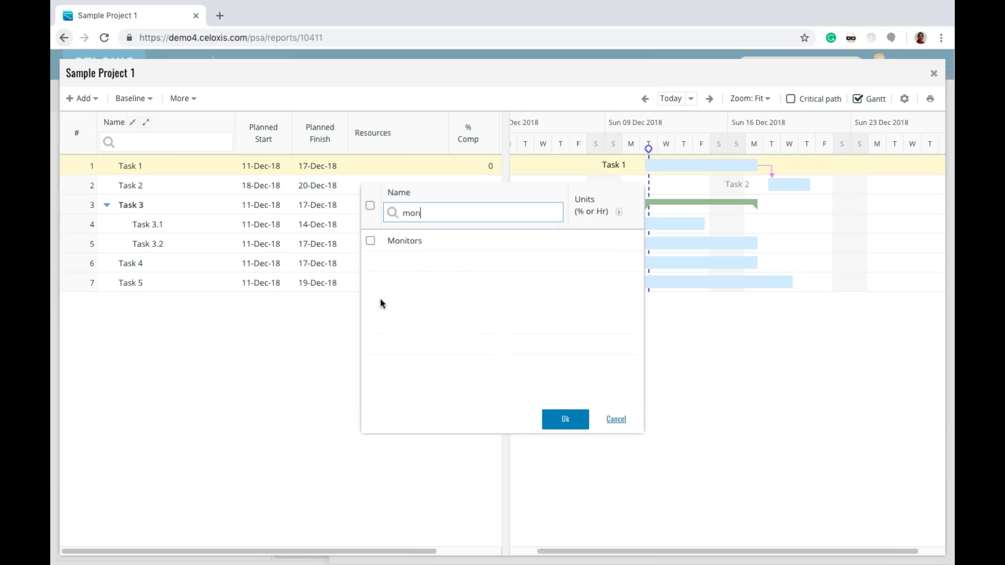
left_click(370, 241)
left_click(586, 240)
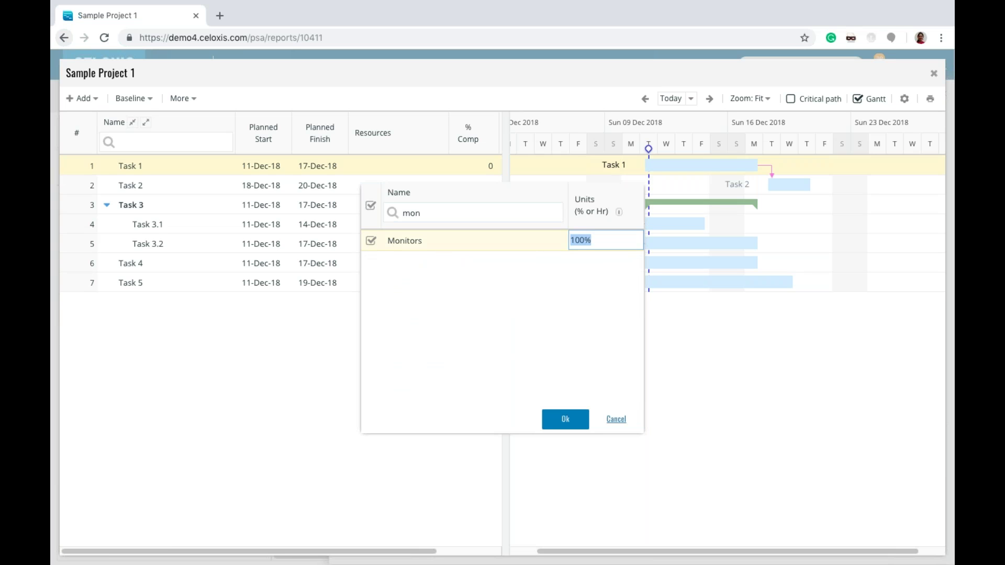
type("8h")
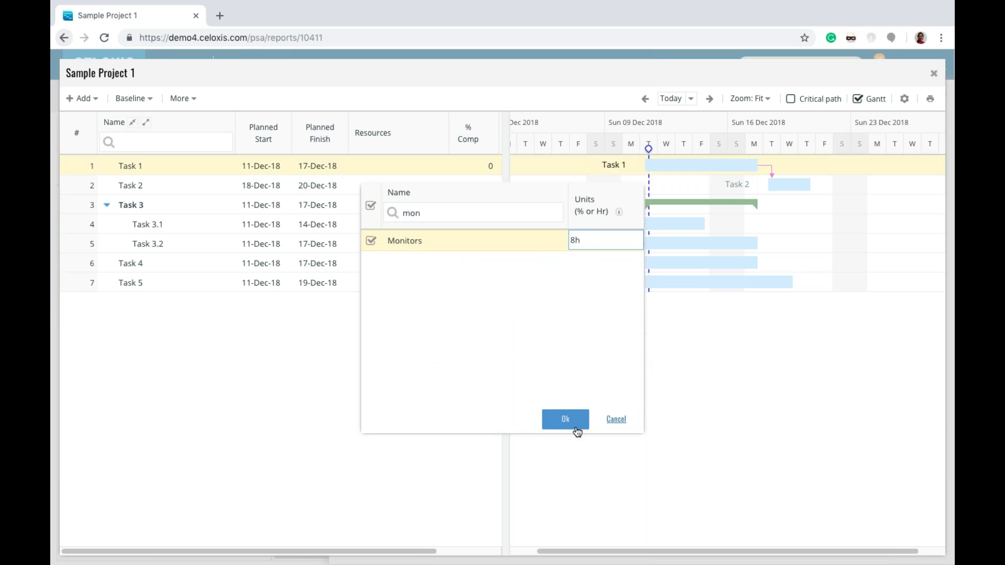
left_click(572, 422)
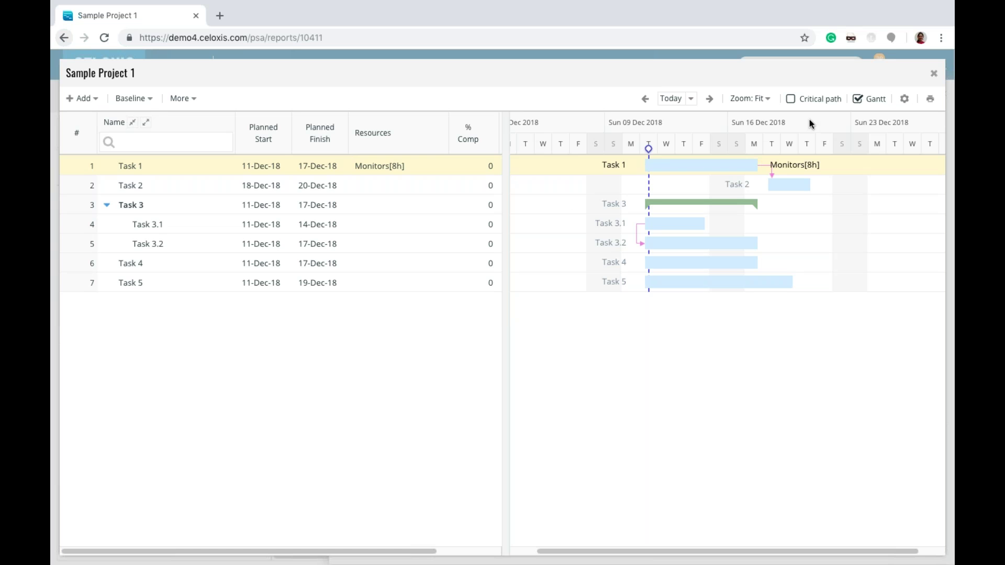
left_click(933, 74)
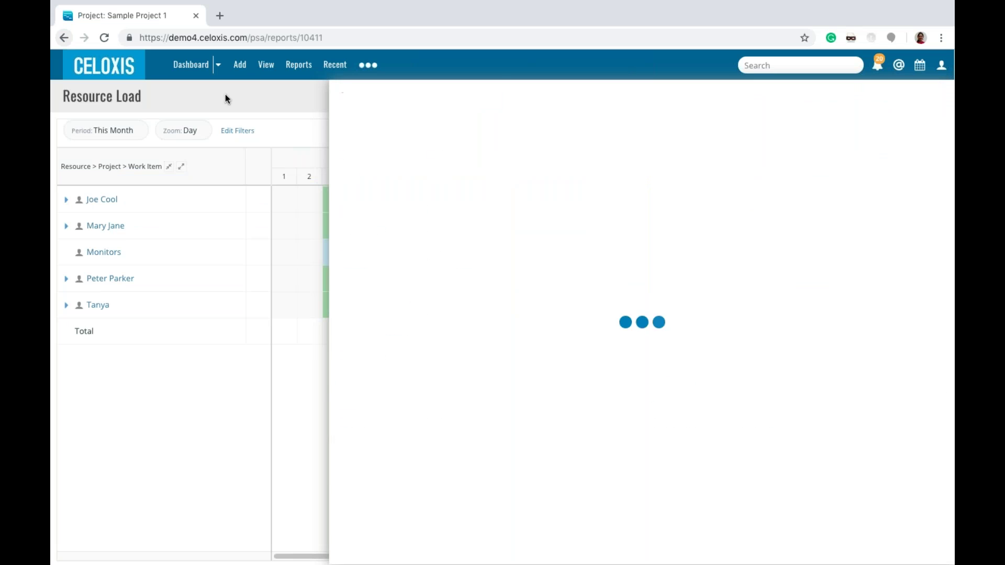
Step: Examine the Resource Load report for Monitors down to the Sample Project 1 task, and for the first listed resource down to its projects
left_click(266, 70)
left_click(292, 227)
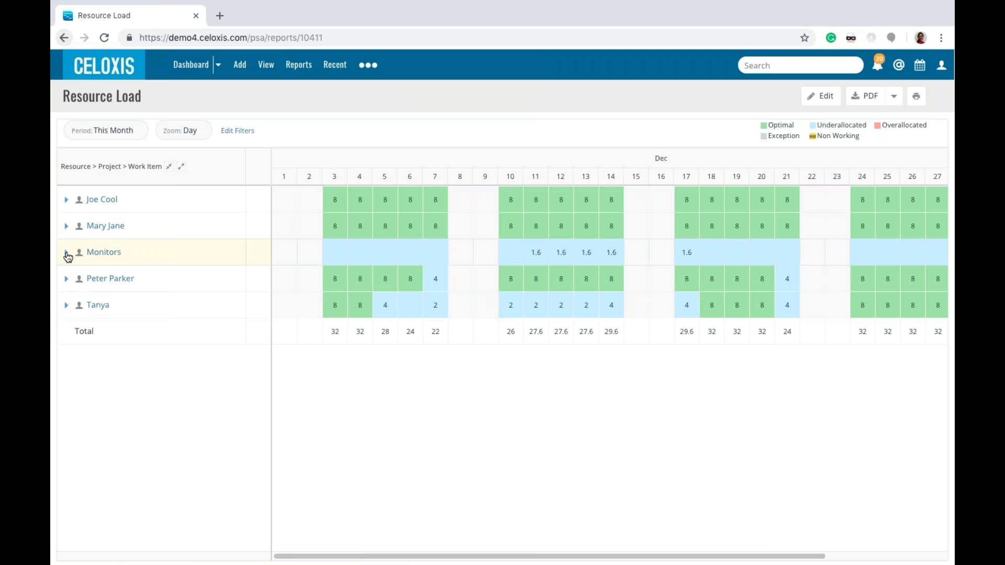
left_click(67, 252)
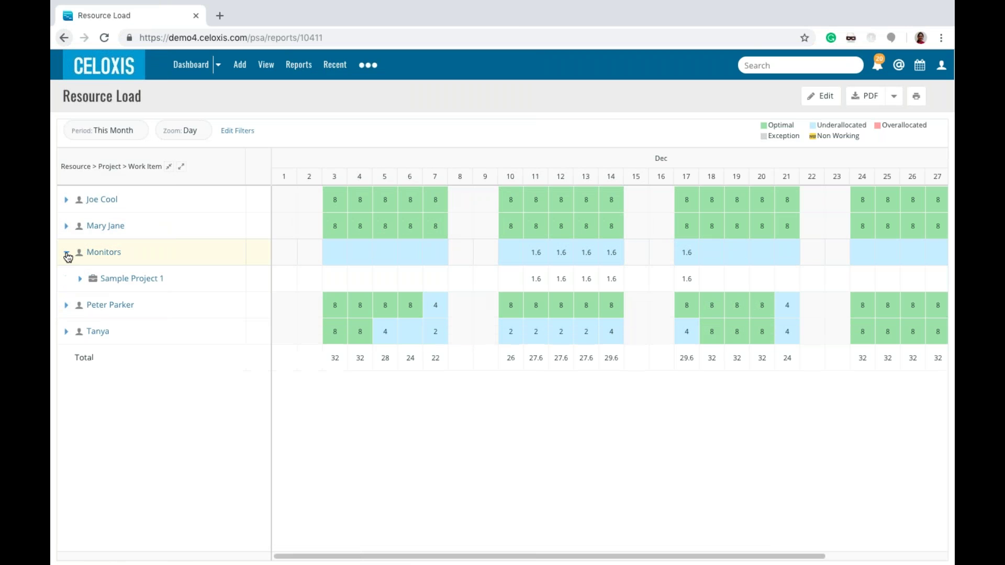
left_click(80, 281)
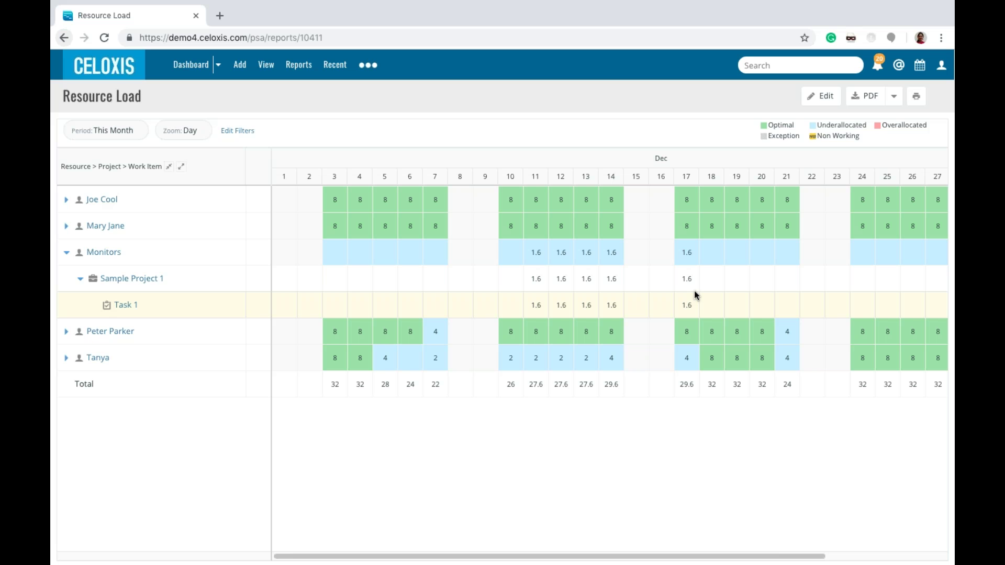
key("XF86AudioRaiseVolume")
left_click(66, 200)
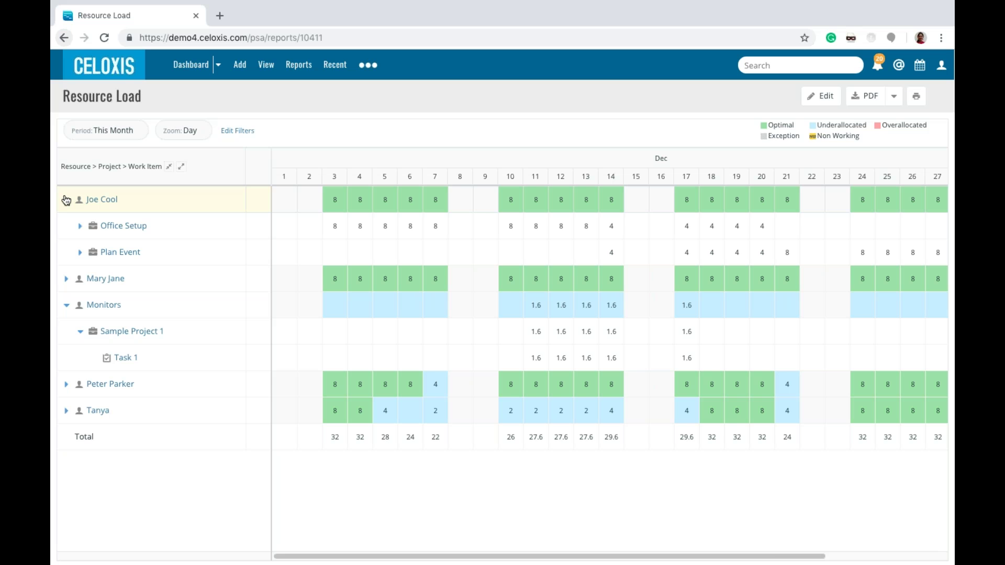
Step: View the dashboard's Resources - Who's Doing What report in full and check the schedule health of its tasks
left_click(192, 65)
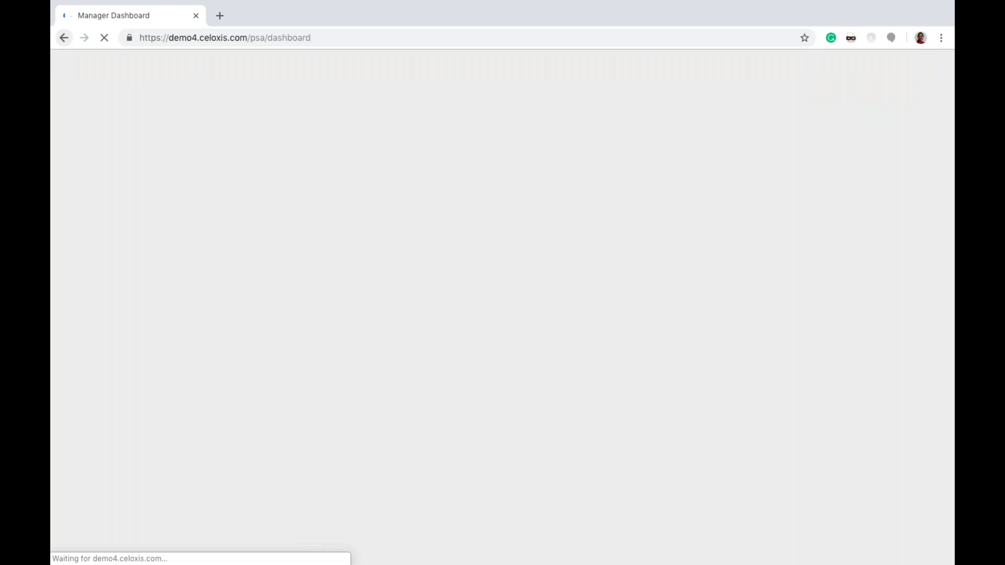
scroll(498, 340, "down", 6)
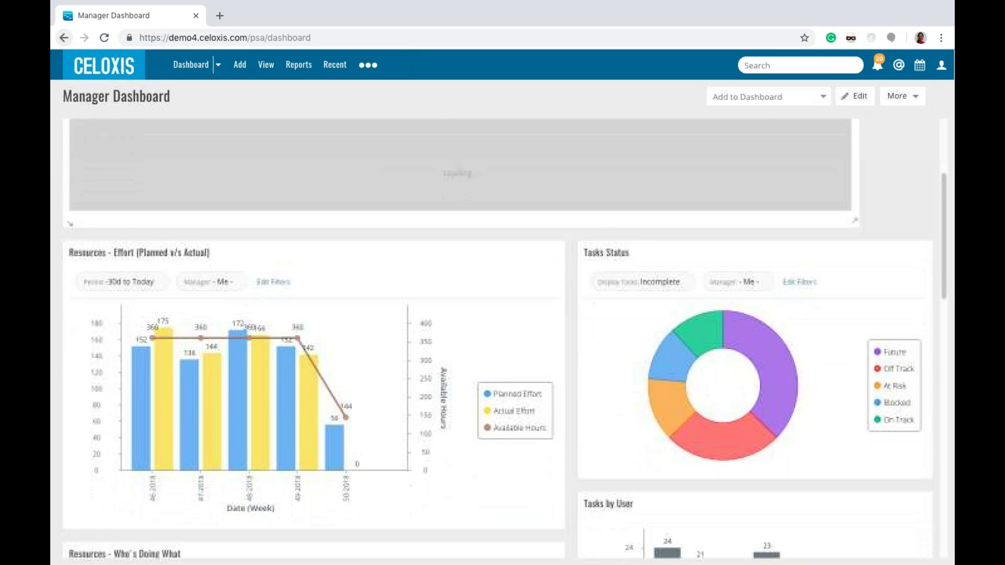
scroll(246, 288, "down", 2)
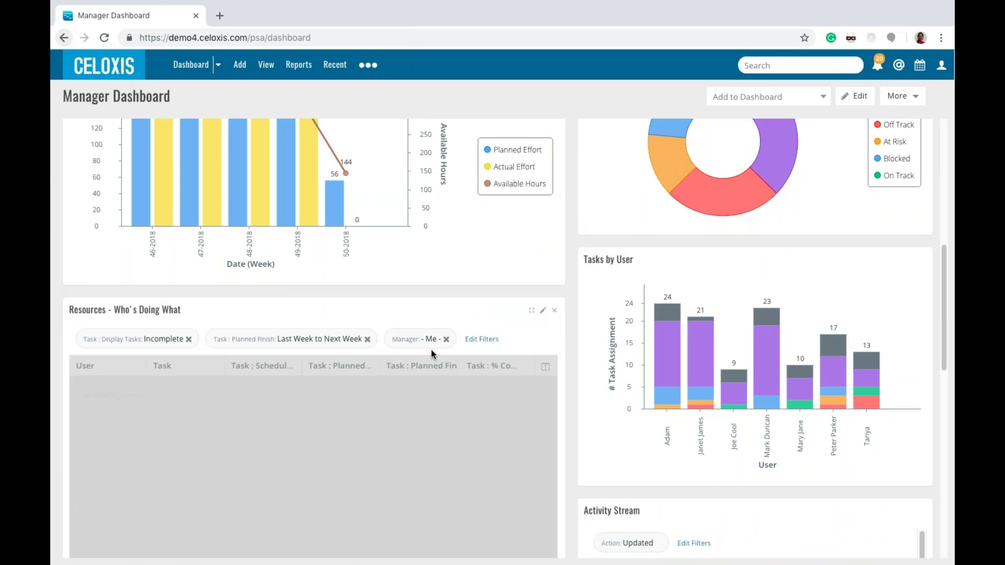
left_click(532, 312)
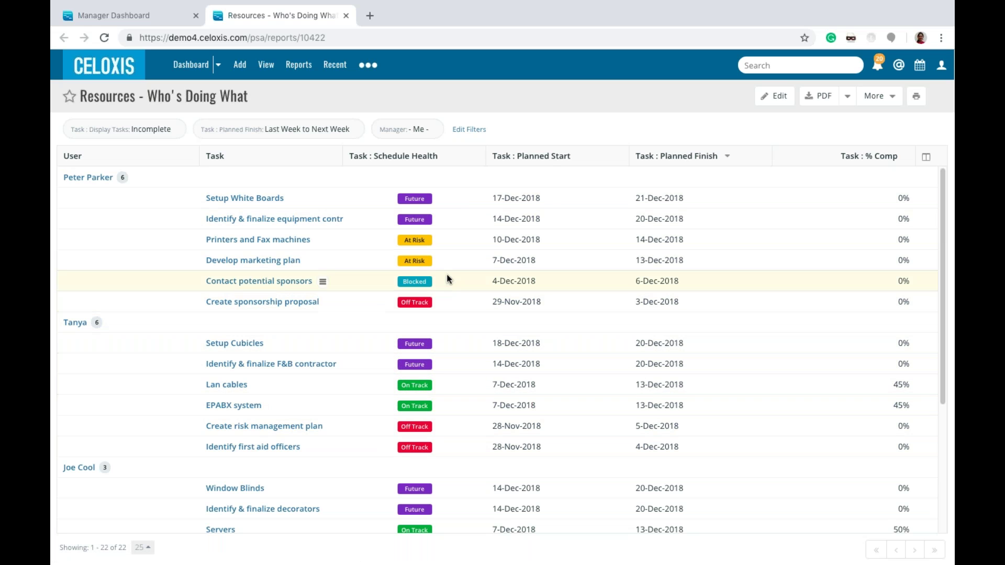
mouse_move(411, 386)
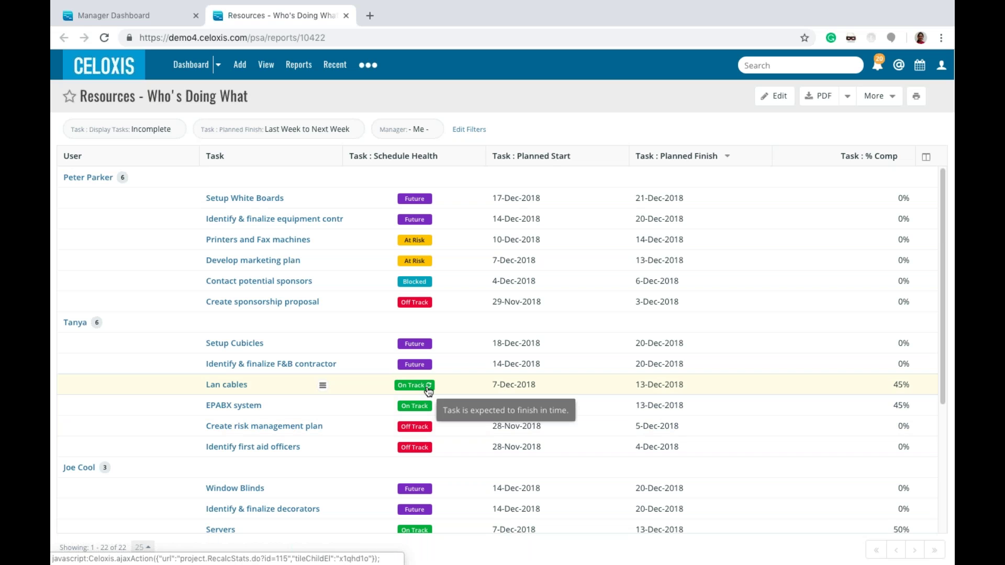
mouse_move(420, 426)
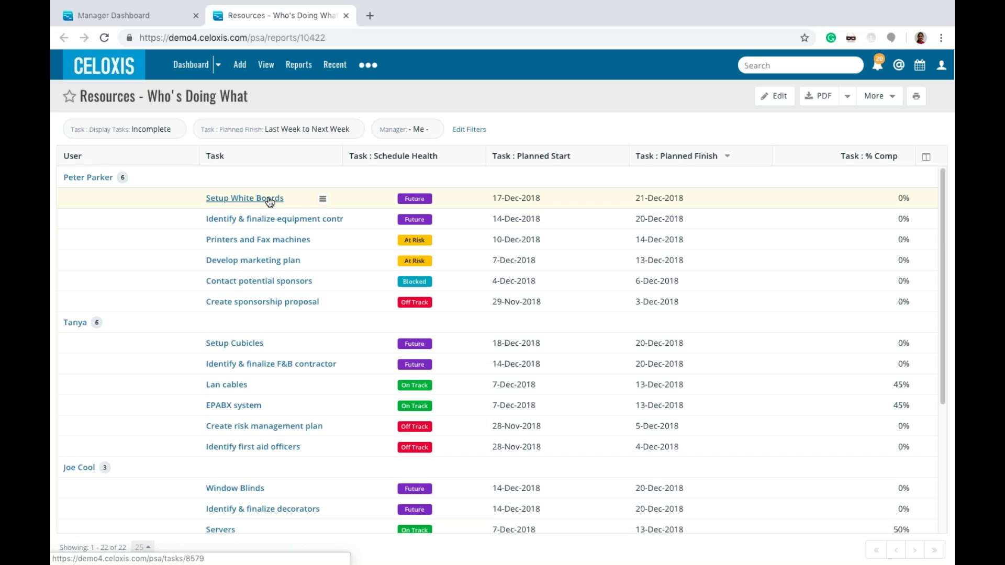
Step: Post the comment "Comments" in the history of the Setup White Boards task
left_click(270, 199)
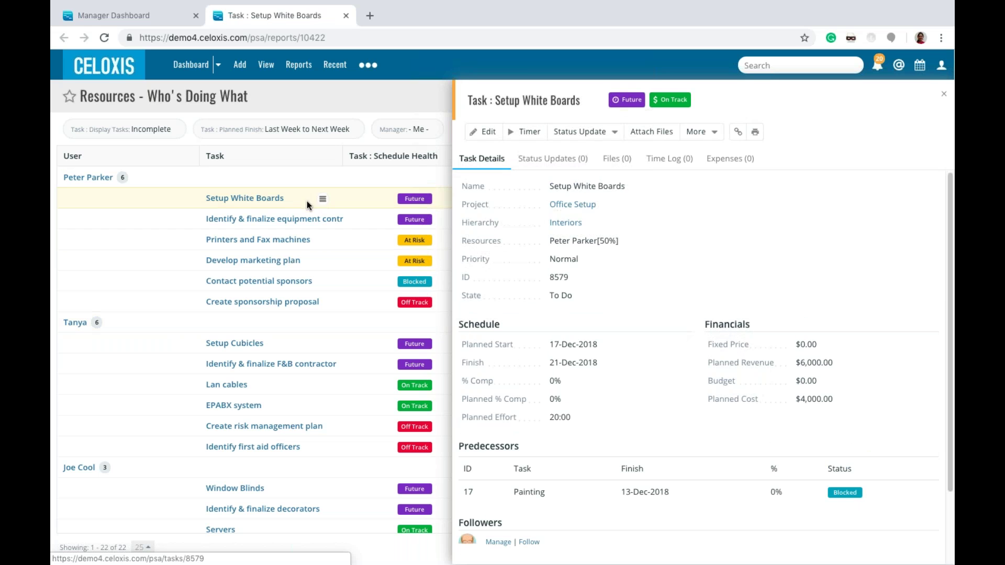
scroll(526, 349, "down", 3)
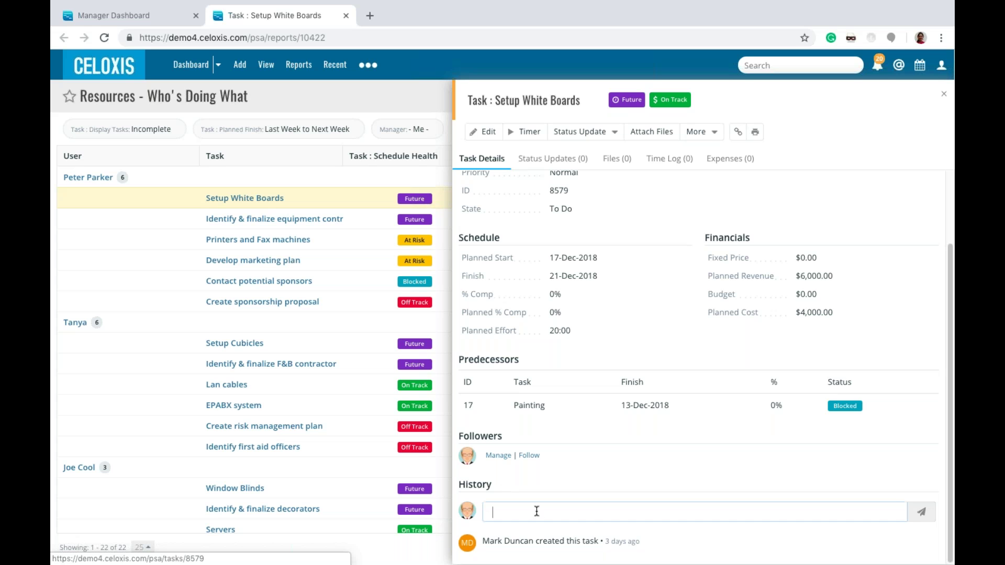
type("Comments")
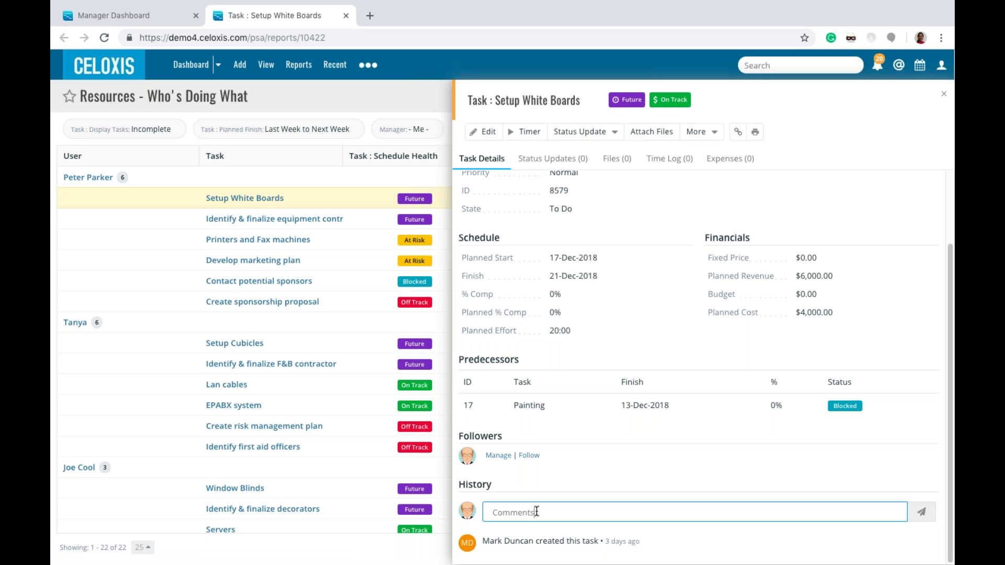
left_click(922, 512)
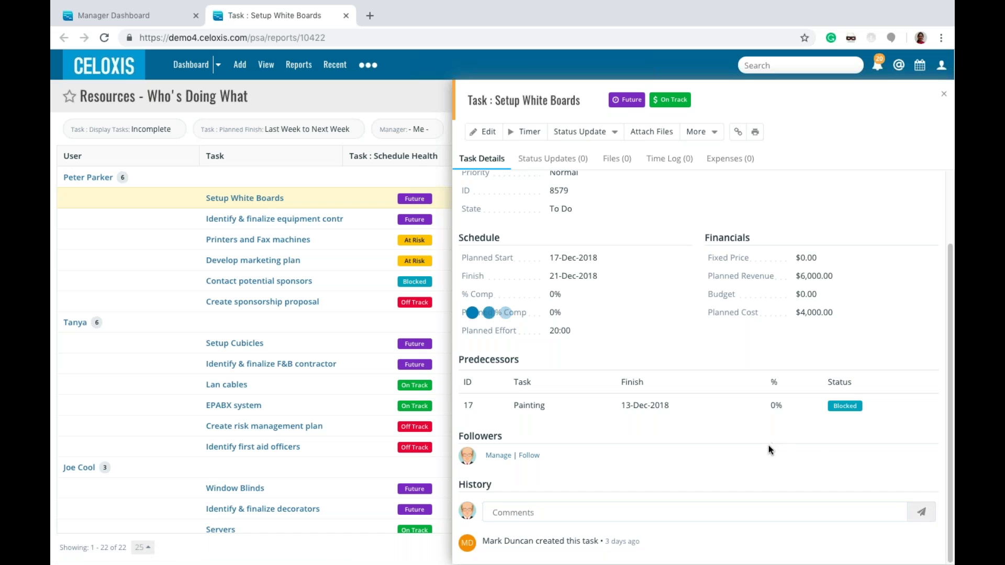
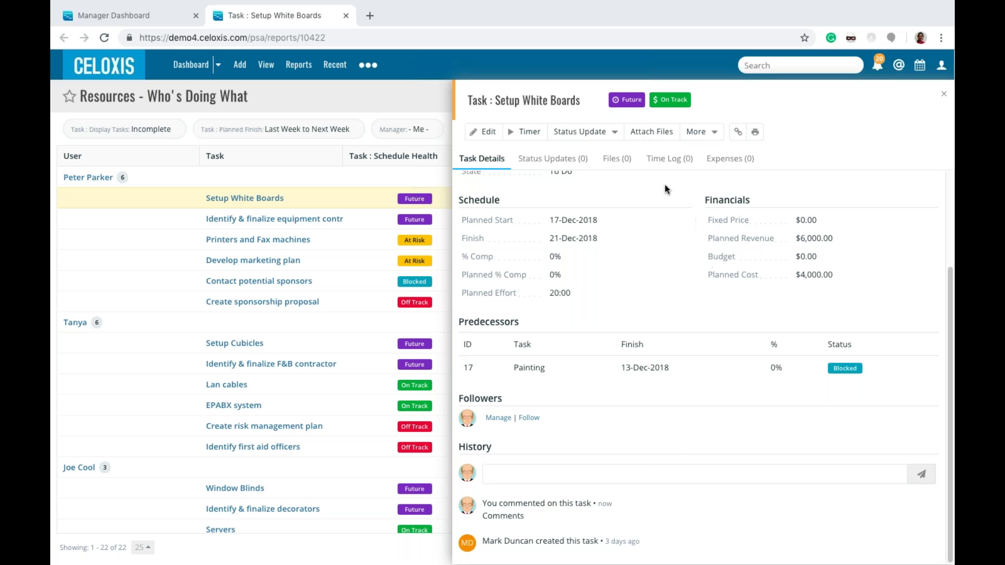
Step: Attach the Exercises PDF from the Desktop to the Setup White Boards task, and check the task's status updates and files
left_click(621, 162)
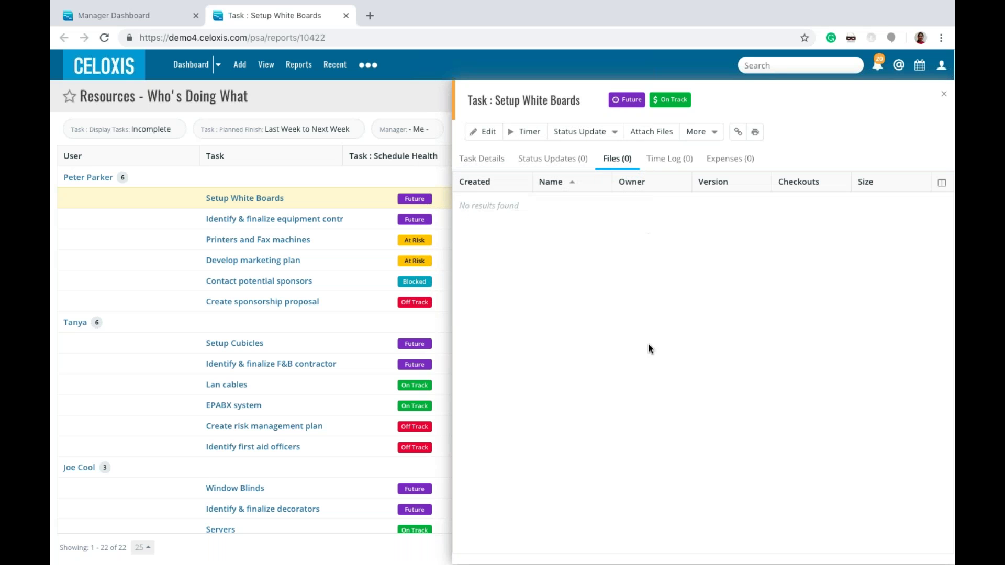
left_click(667, 133)
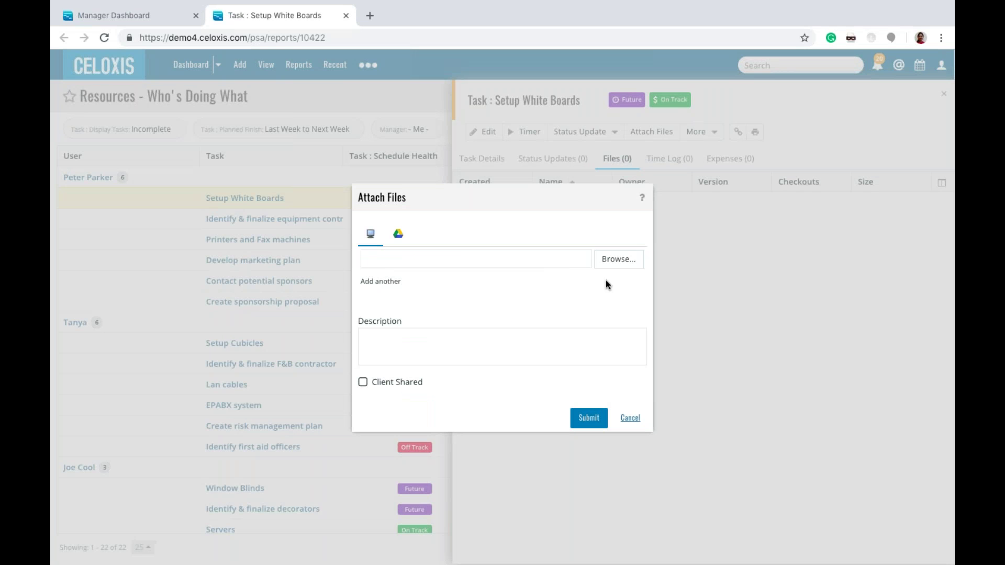
left_click(619, 260)
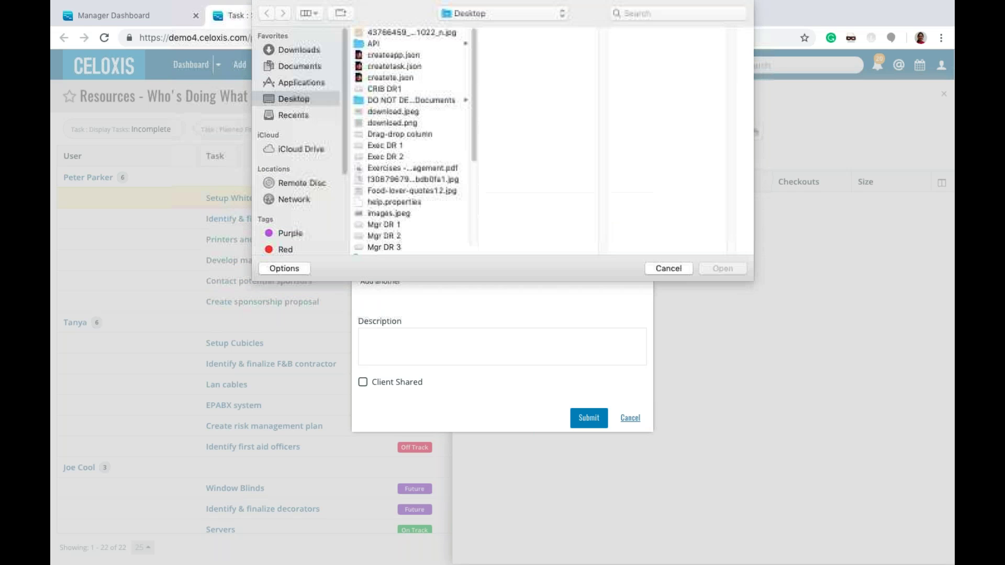
left_click(439, 168)
left_click(723, 269)
left_click(590, 422)
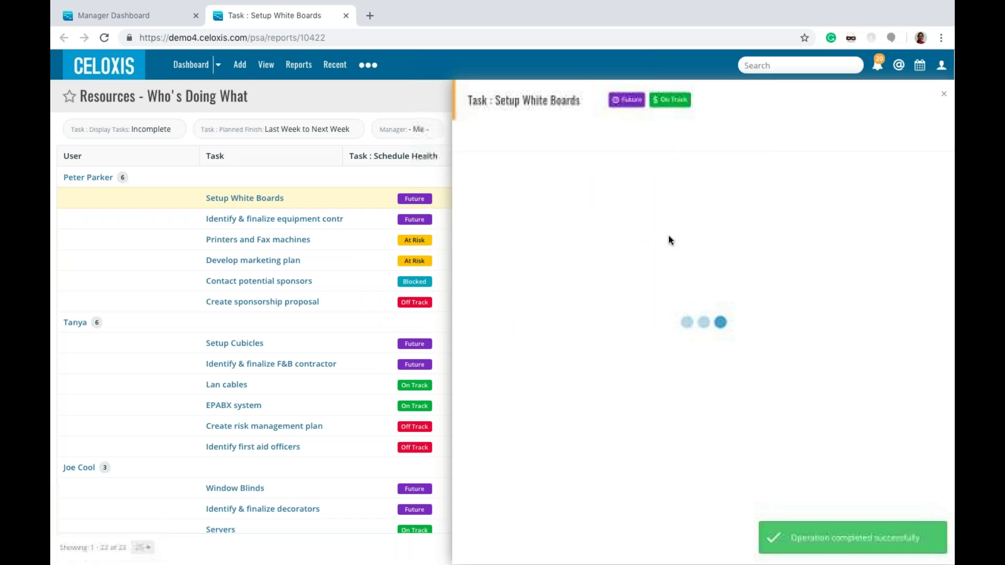
left_click(549, 163)
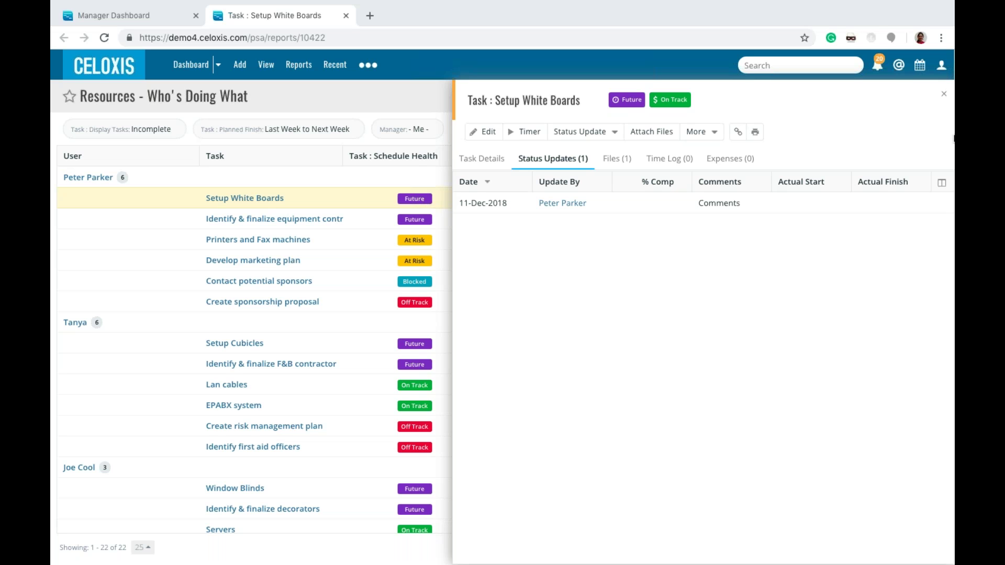
left_click(626, 160)
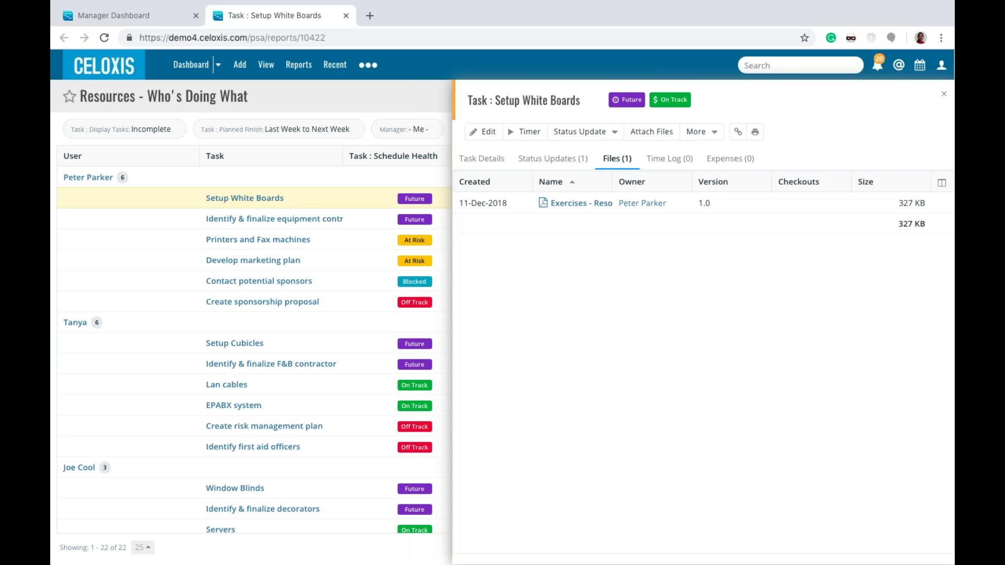
Step: Close the Setup White Boards task and add the task Attachments column to the Resources - Who's Doing What report
left_click(946, 96)
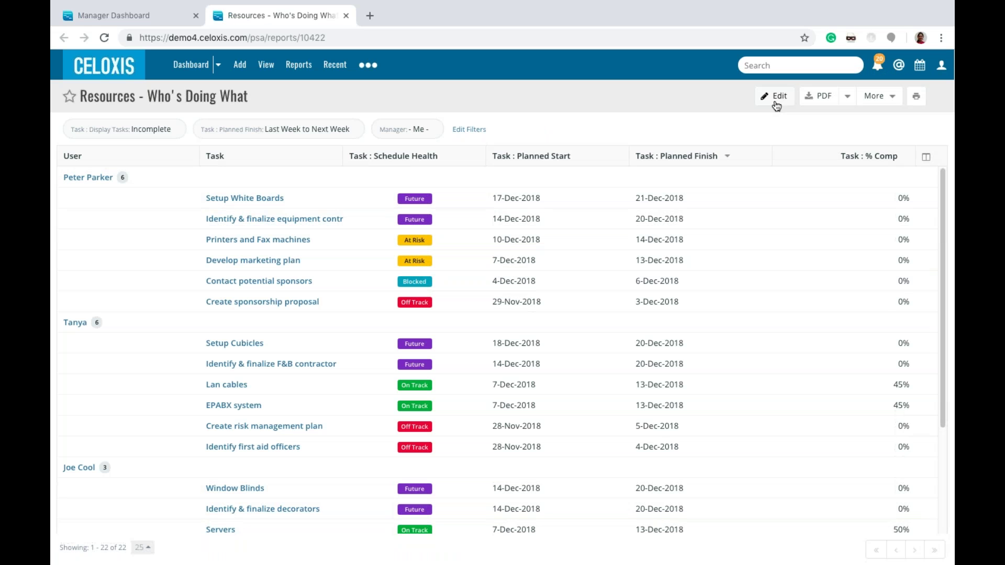
left_click(928, 158)
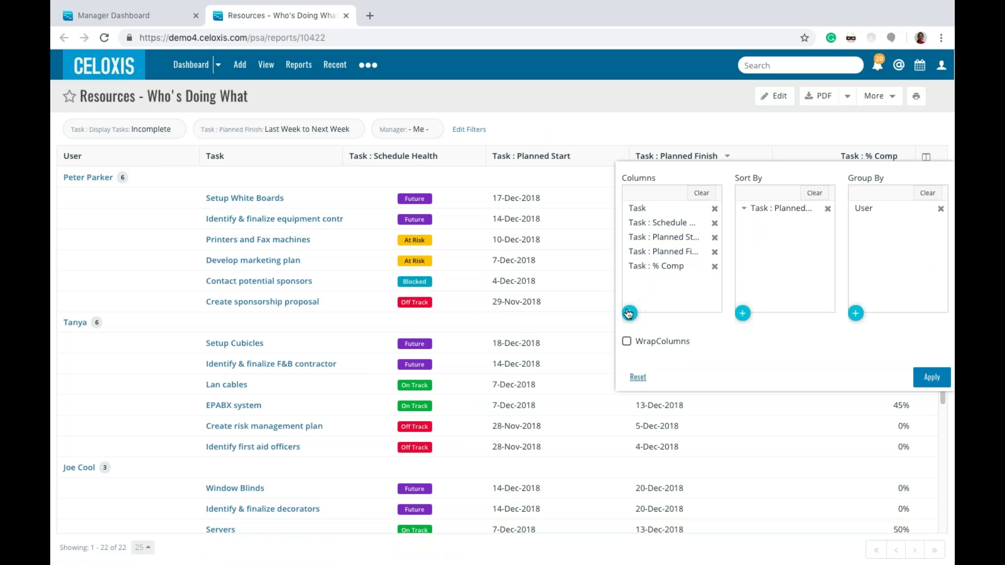
left_click(629, 313)
left_click(593, 339)
type("atta")
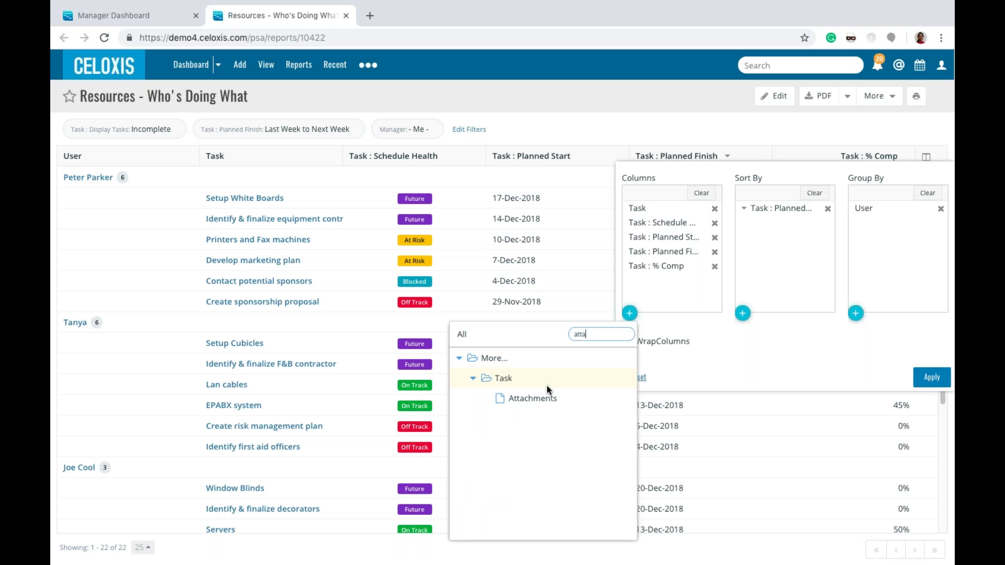
left_click(543, 397)
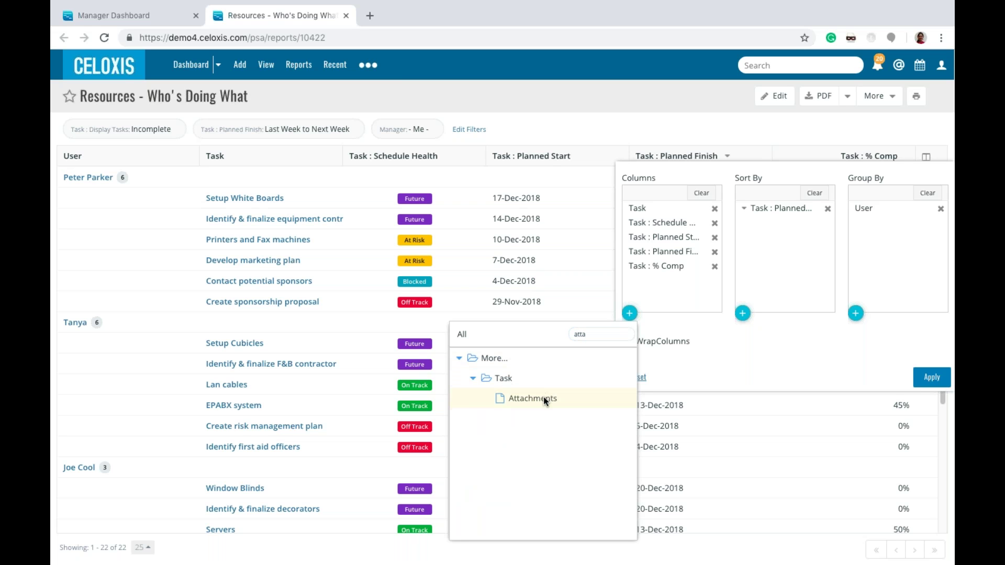
left_click(932, 377)
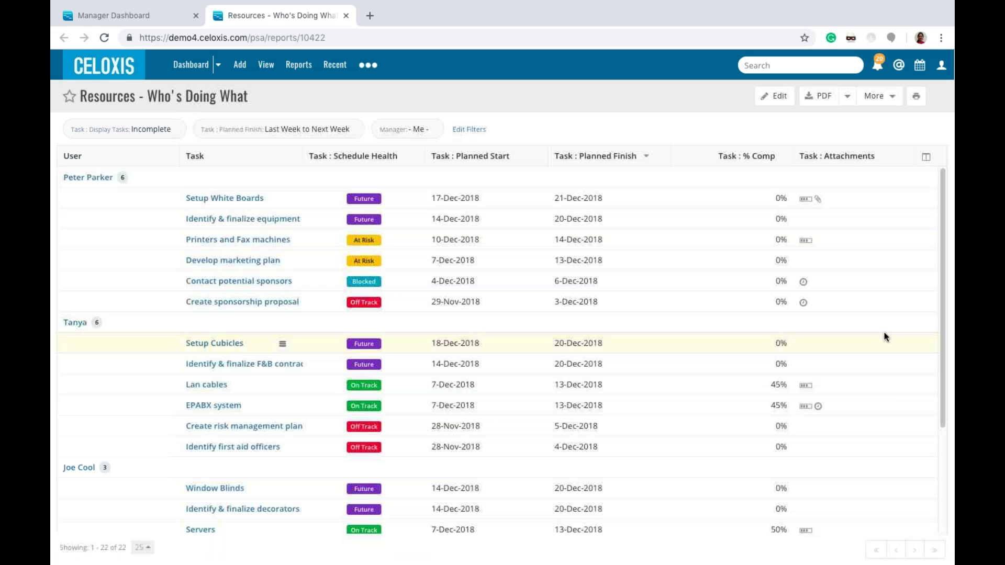
Step: Check the files of Setup White Boards through its attachment indicator, and place the report's Attachments column directly after Schedule Health
left_click(821, 200)
left_click(618, 159)
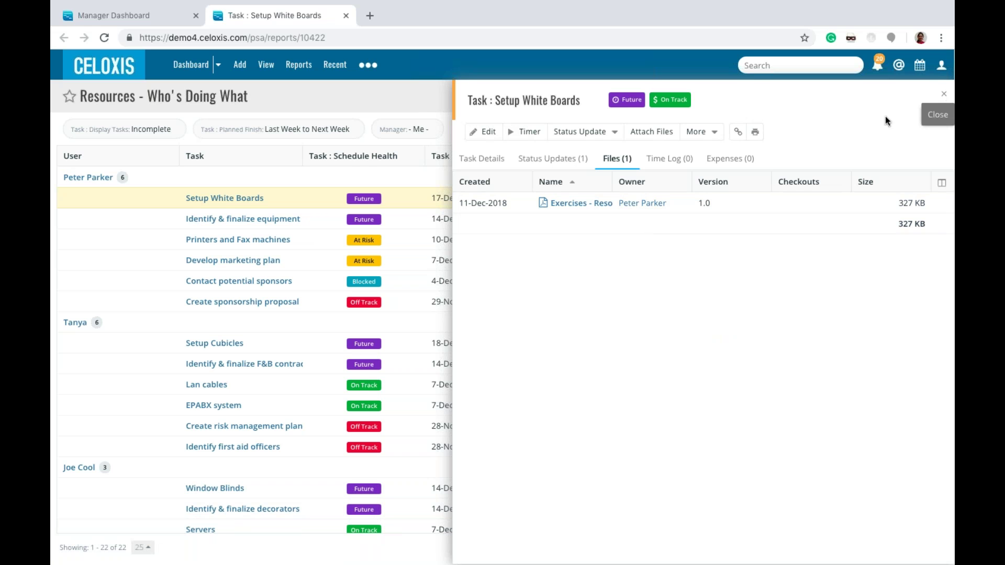
left_click_drag(612, 182, 674, 180)
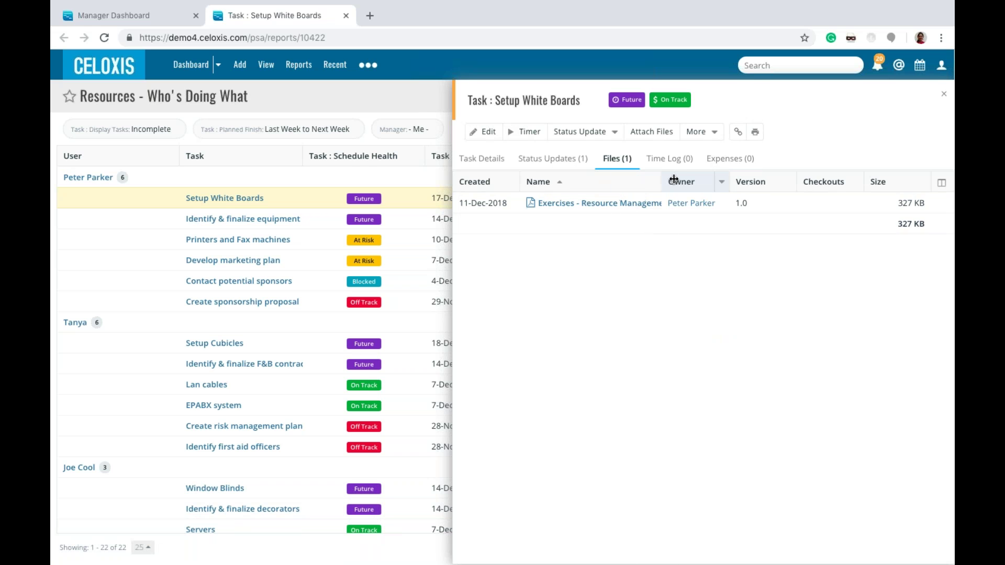
left_click(944, 96)
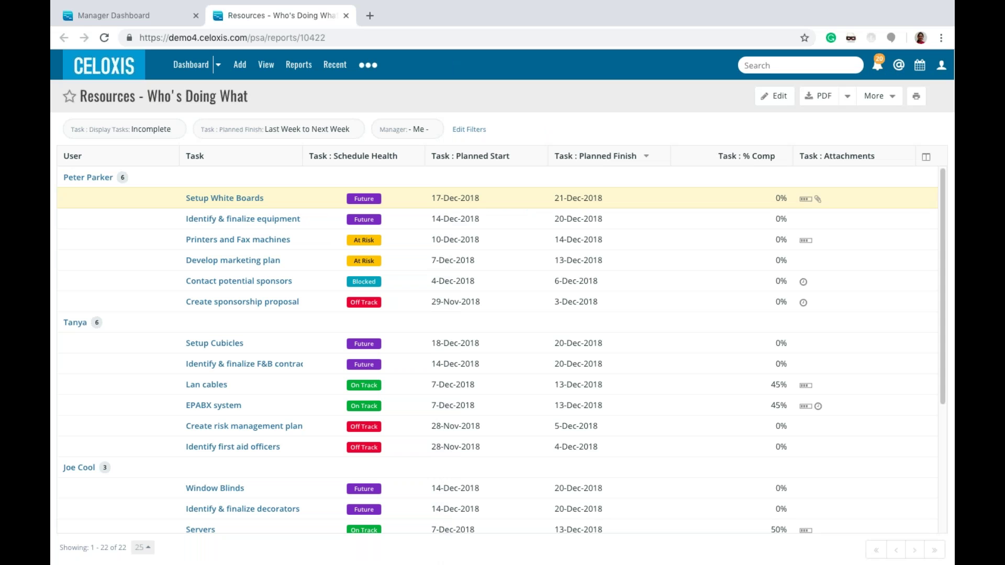
mouse_move(850, 151)
left_mouse_down()
mouse_move(846, 164)
mouse_move(464, 160)
left_mouse_up()
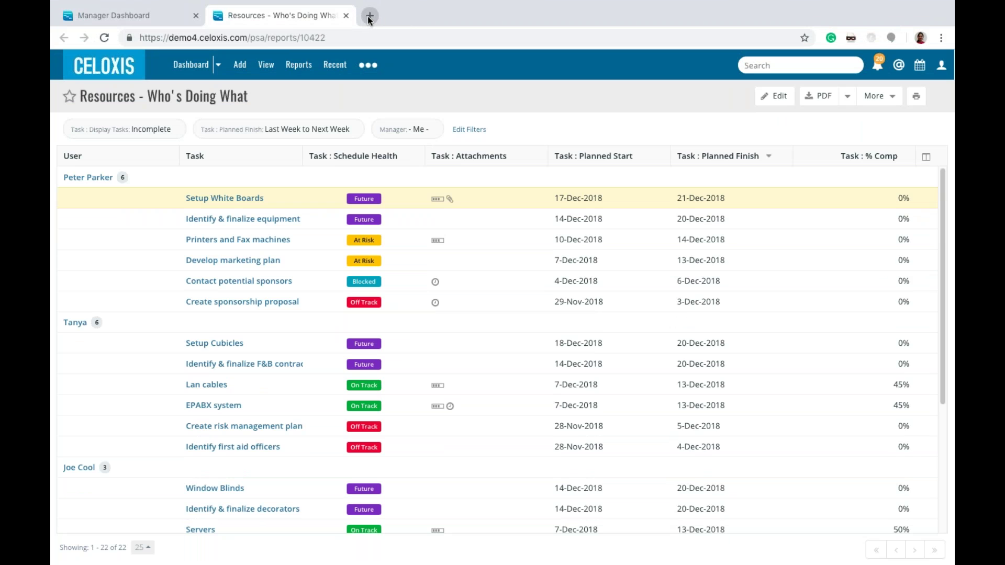
Step: Open the latest Celoxis Knowledge Base in a new browser tab
left_click(369, 17)
type("celoxis.co")
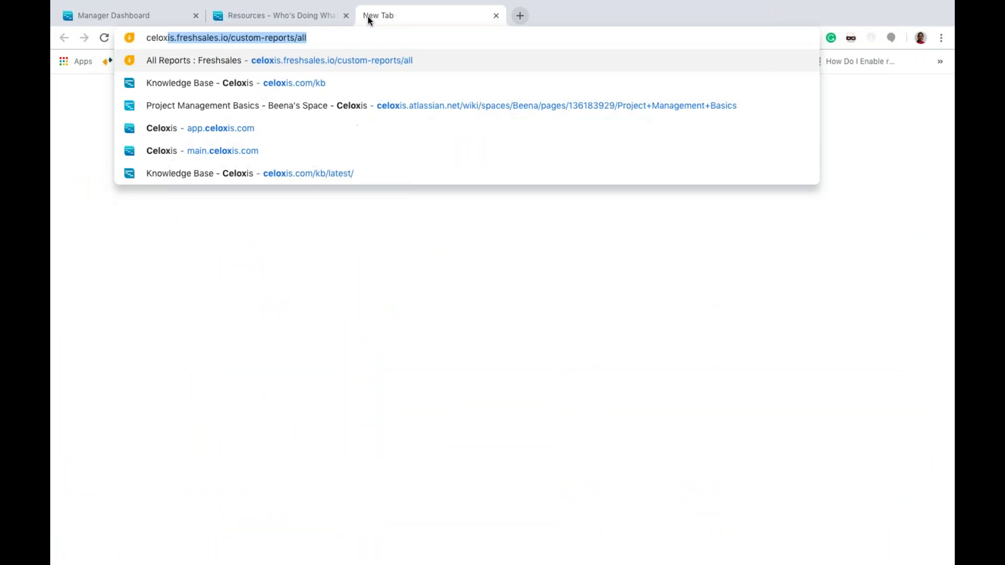
key("Down")
key("Down")
key("Down")
key("Return")
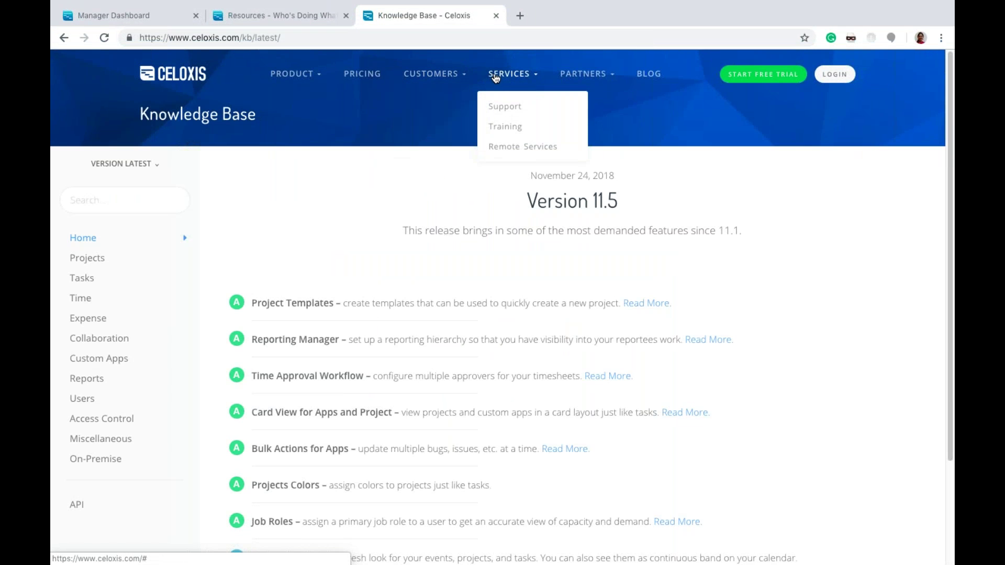
Step: Examine the Knowledge Base home page, including the Version 11.5 release notes, the topic list and the search field
scroll(261, 199, "down", 5)
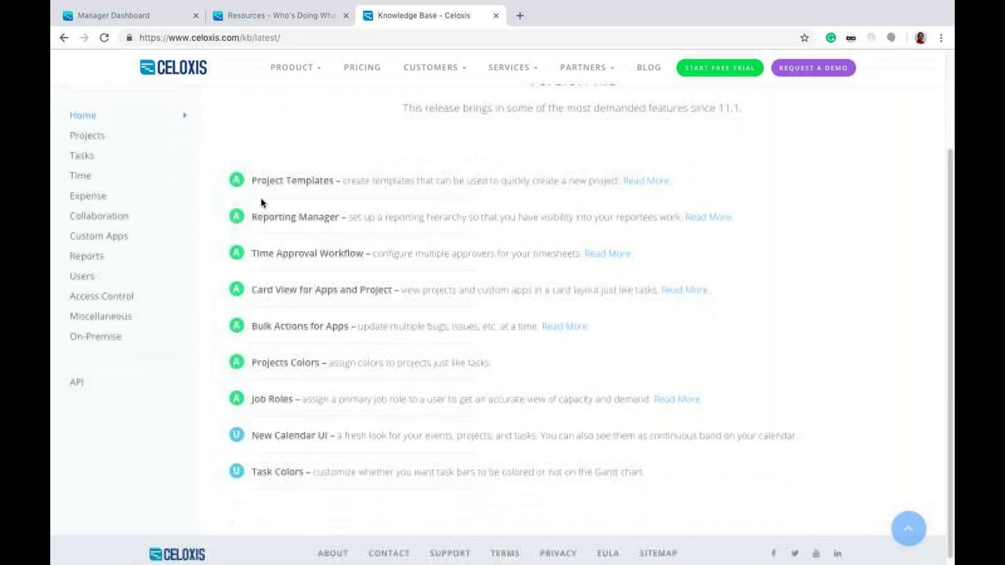
scroll(261, 199, "up", 4)
scroll(261, 200, "up", 2)
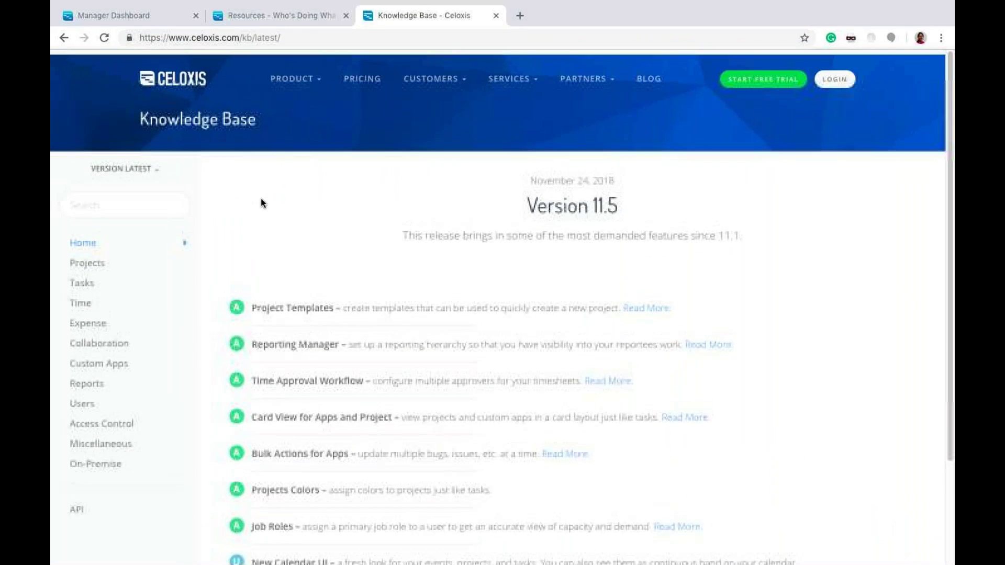
scroll(272, 240, "down", 5)
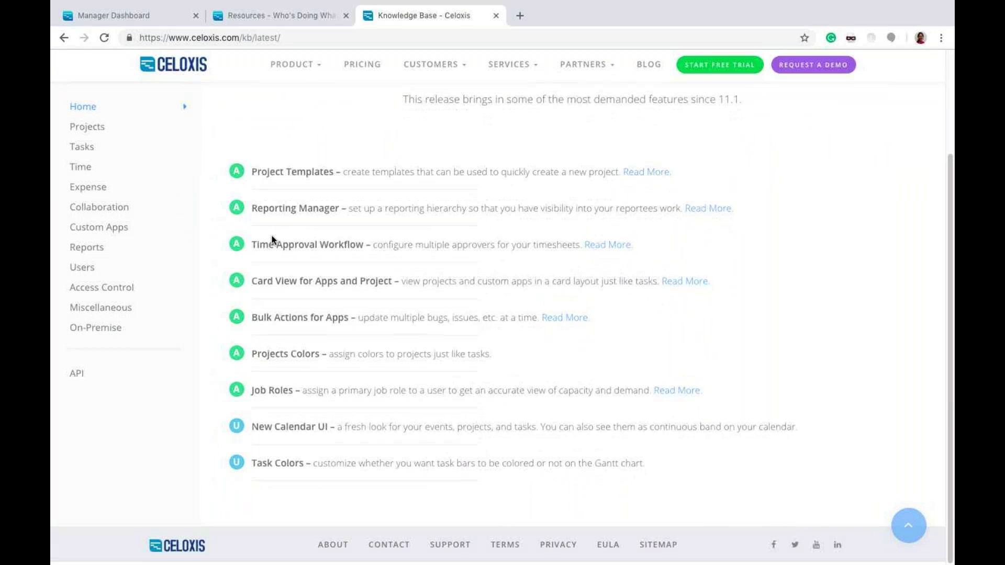
scroll(271, 239, "up", 5)
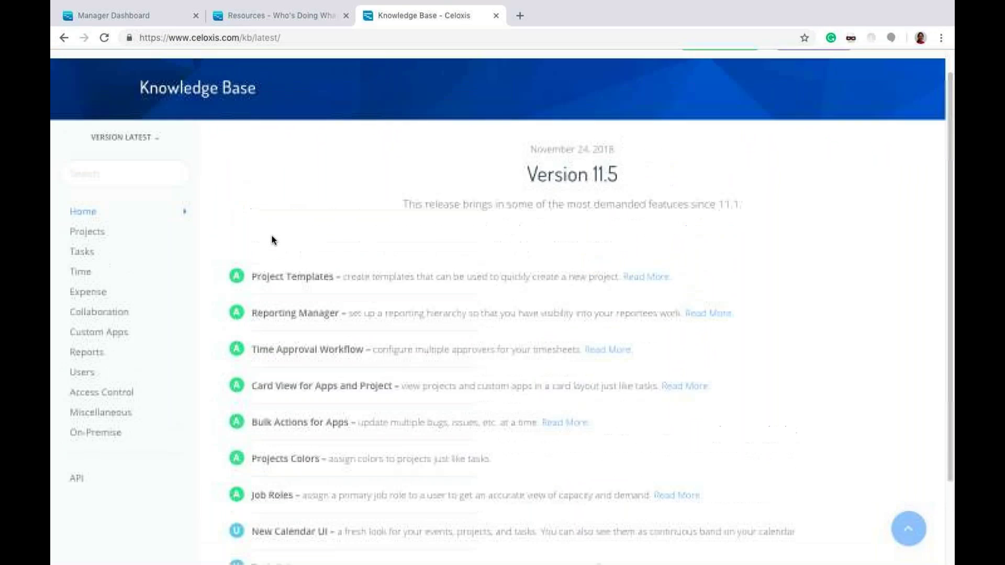
left_click(102, 202)
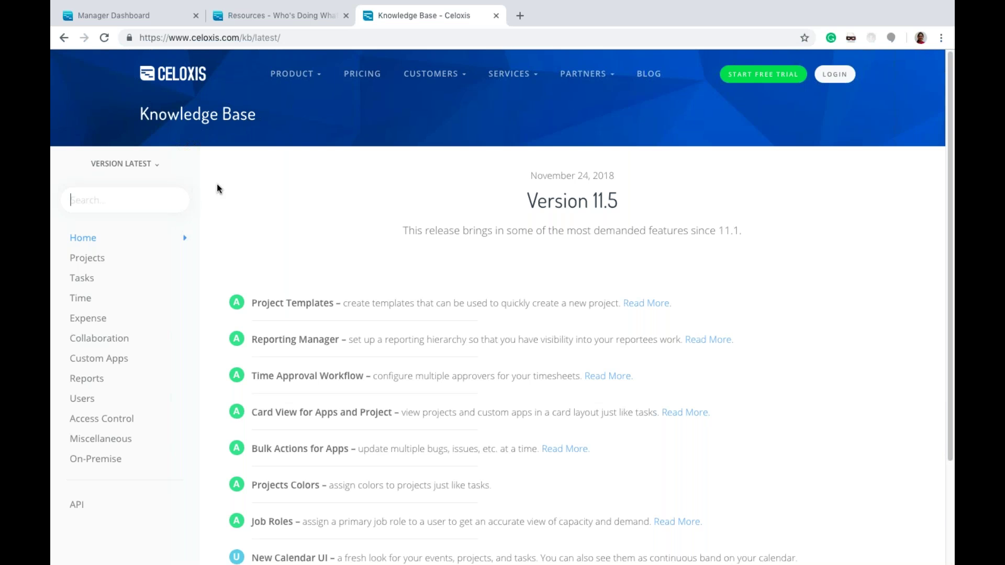
scroll(294, 217, "down", 3)
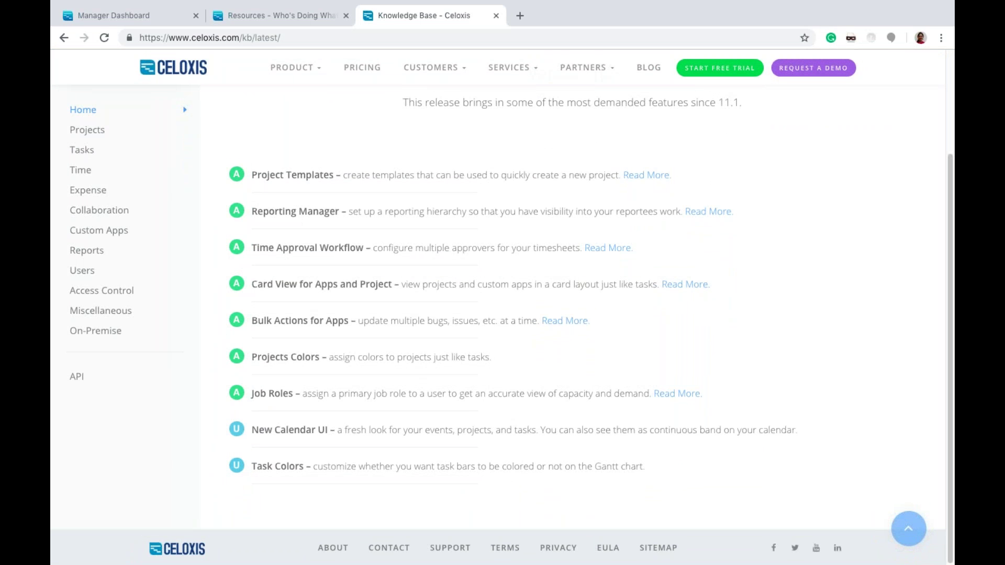
Step: Open the Help Center from the report's account options, check the Open a Ticket option, and look over the Help Center home page
left_click(285, 16)
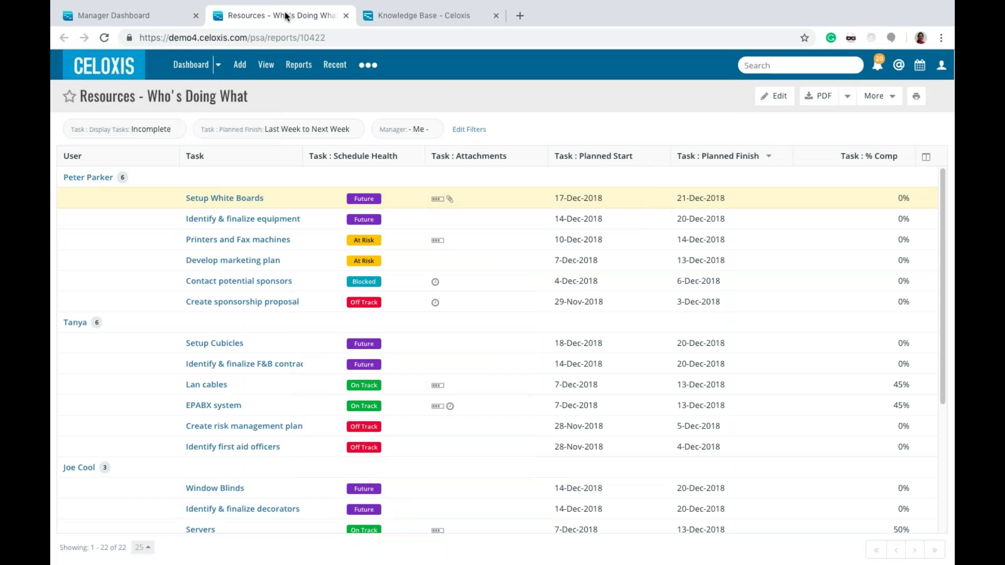
left_click(943, 70)
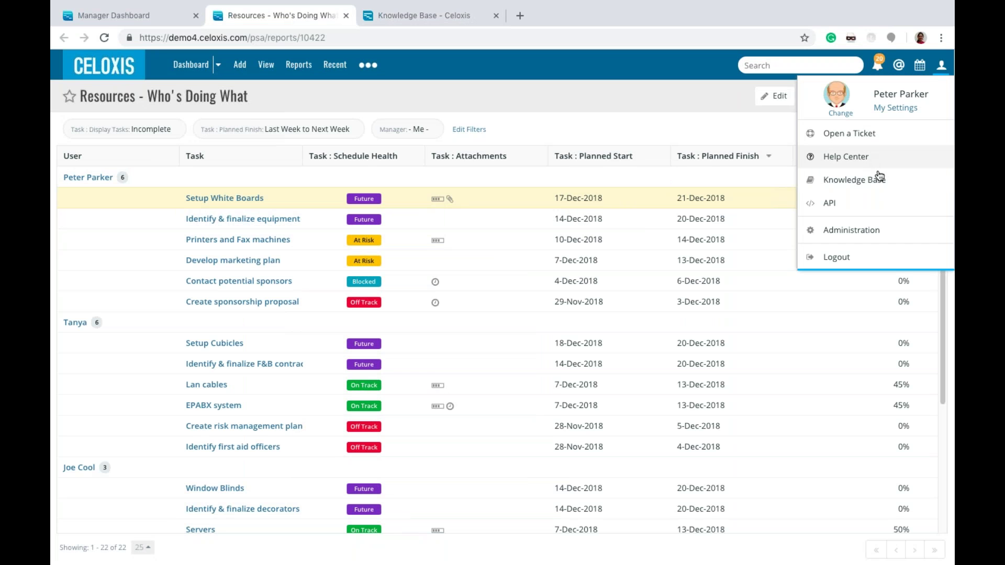
left_click(854, 159)
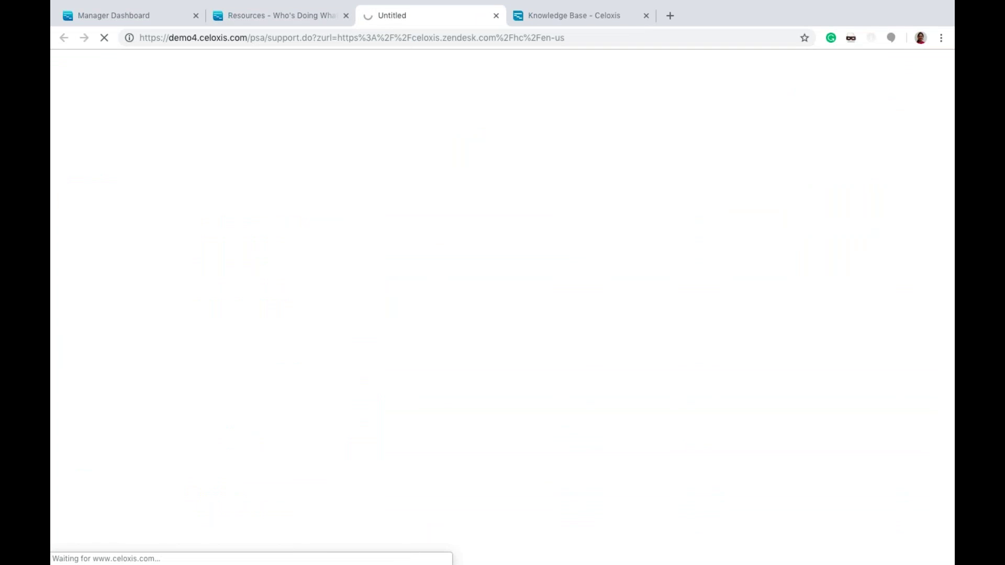
left_click(277, 16)
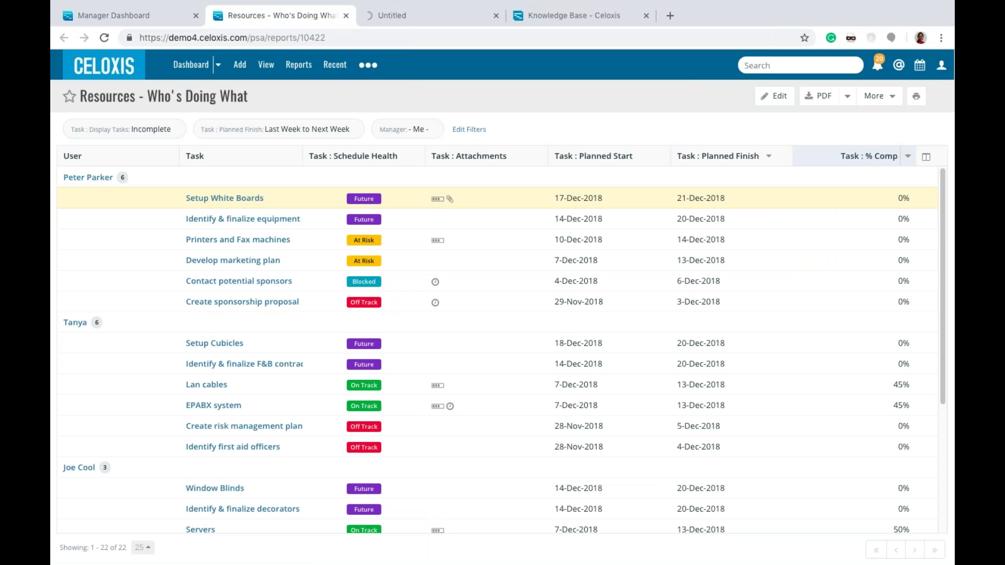
left_click(943, 73)
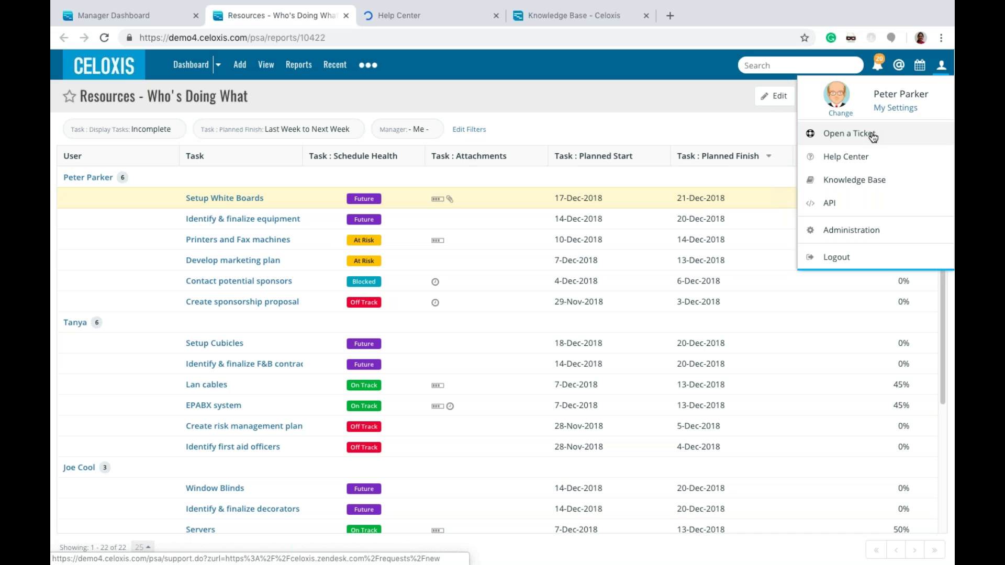
left_click(461, 11)
scroll(549, 317, "down", 2)
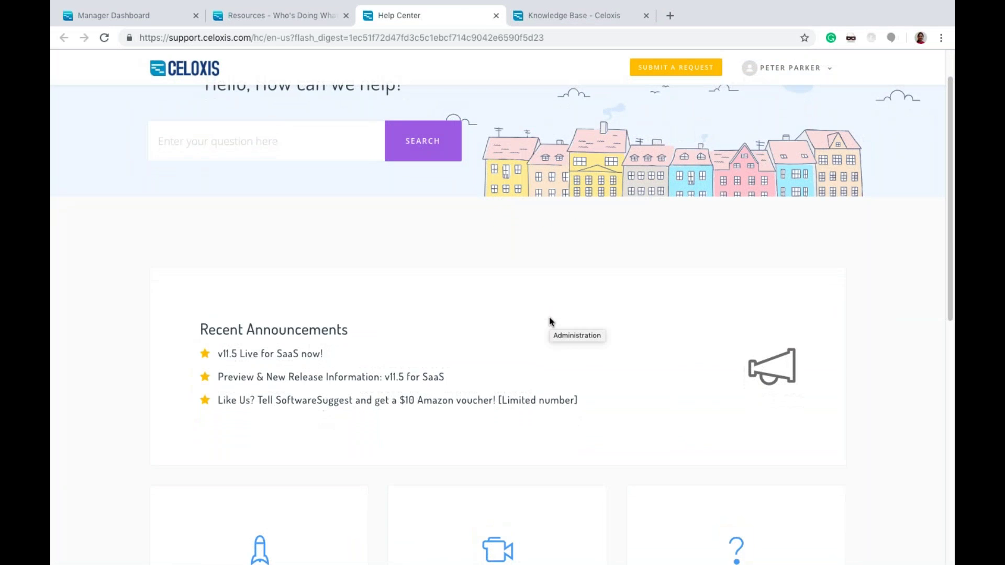
scroll(549, 316, "up", 2)
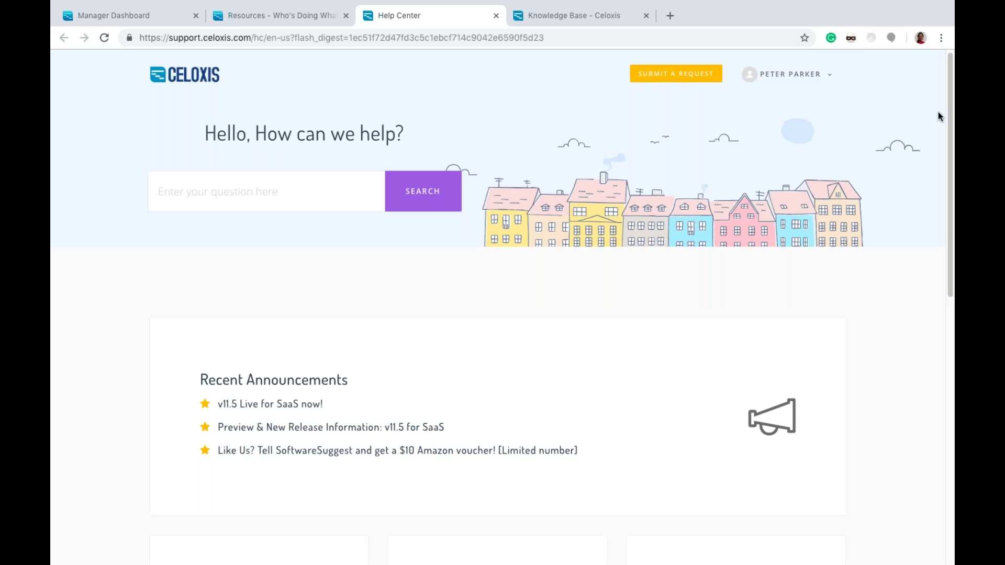
Step: Browse the Help Center's Videos section and view the Timesheet article Fill time on custom Apps
left_click_drag(946, 116, 945, 299)
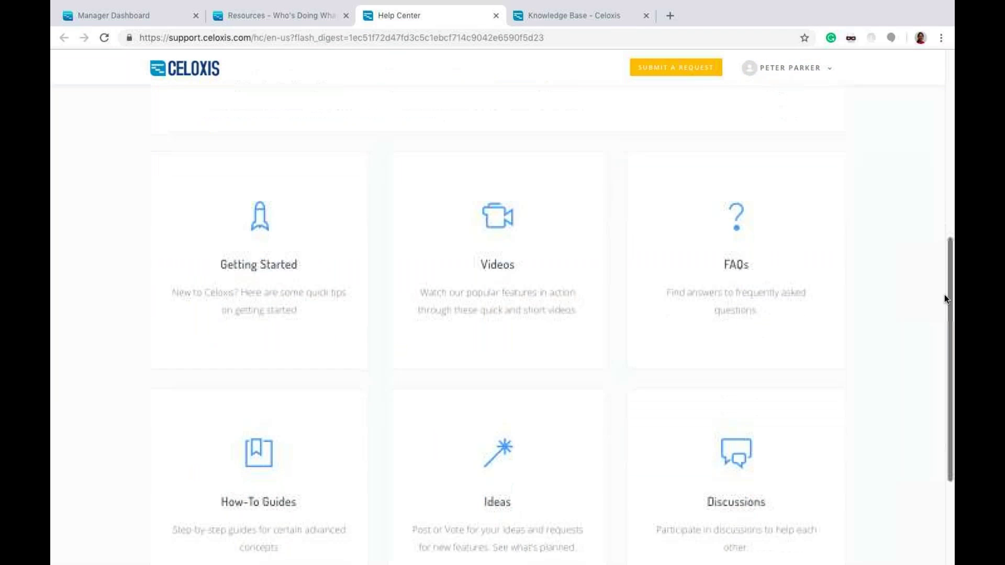
left_click(498, 224)
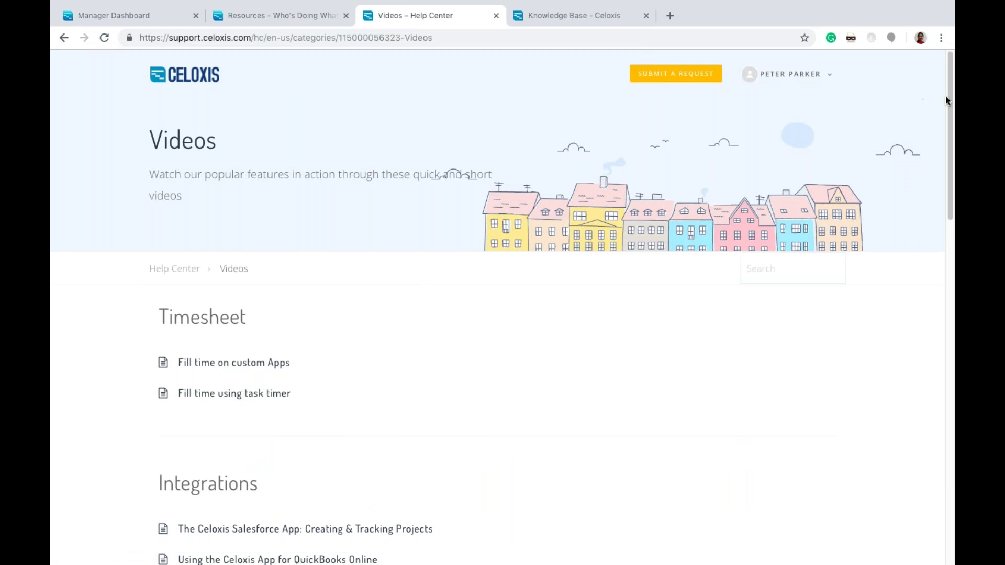
left_click_drag(949, 97, 930, 148)
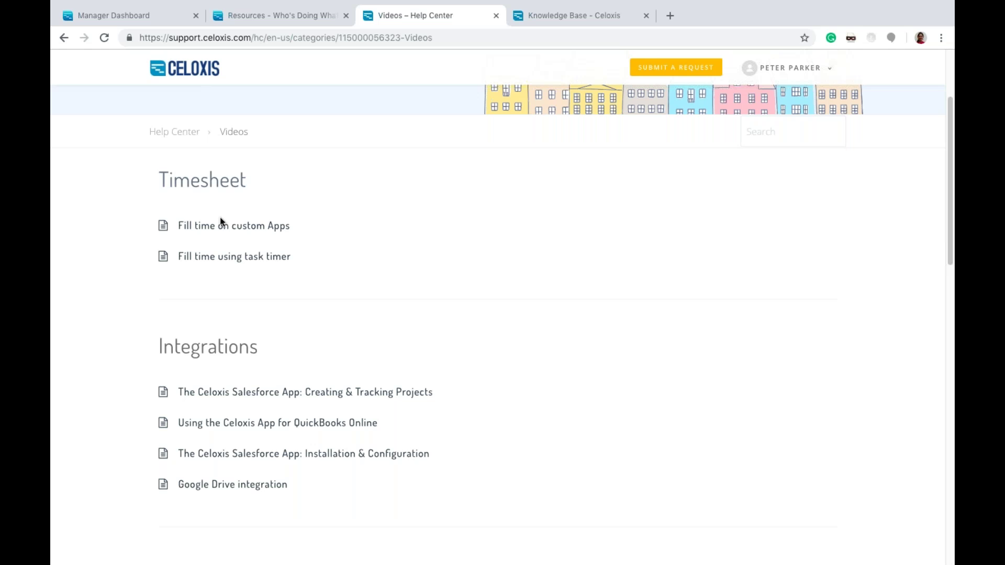
left_click(230, 230)
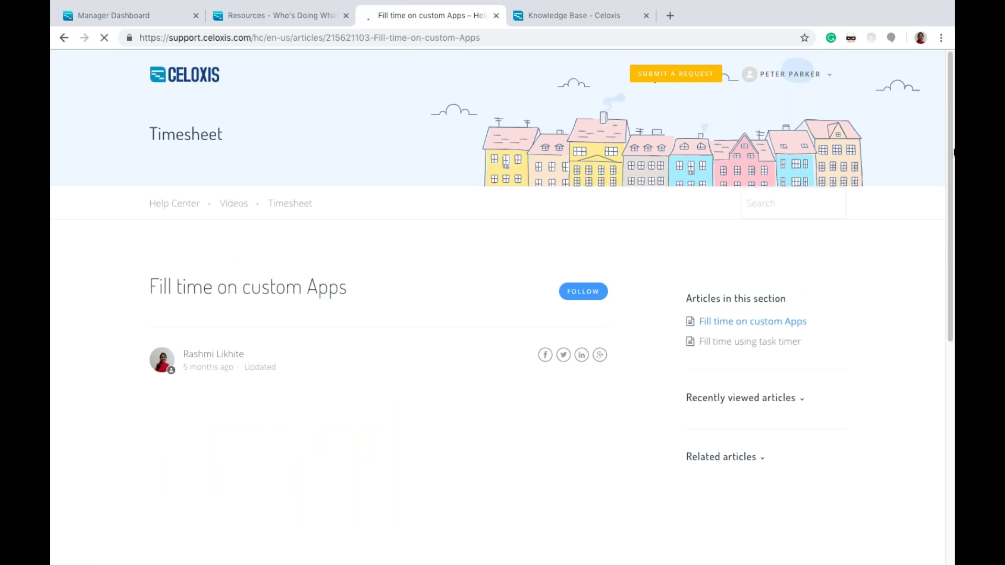
scroll(936, 150, "down", 2)
scroll(935, 157, "down", 2)
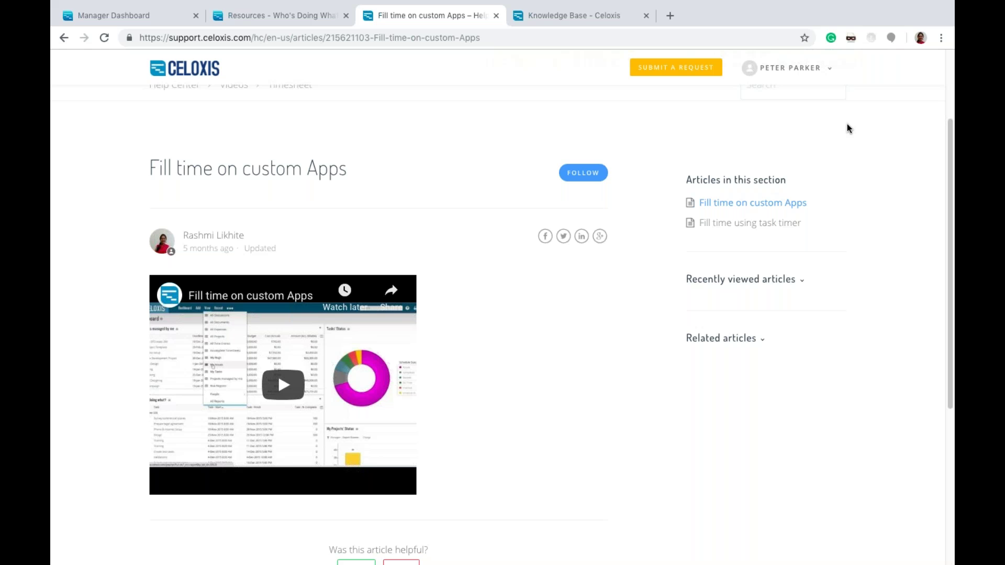
left_click(951, 83)
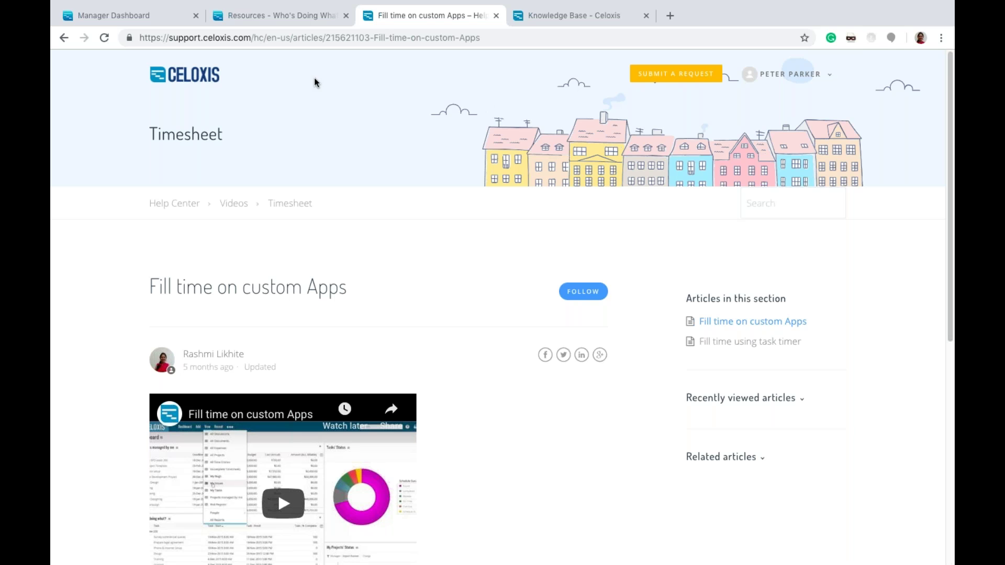
Step: Go from the Knowledge Base to the Celoxis home page and open the free 30-day trial sign-up form
left_click(281, 14)
left_click(563, 16)
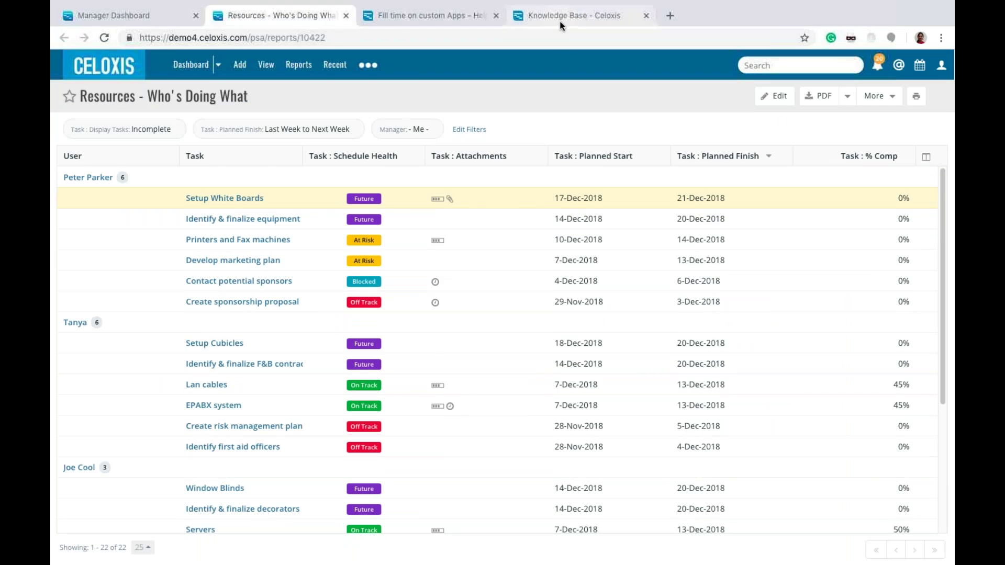
left_click(169, 75)
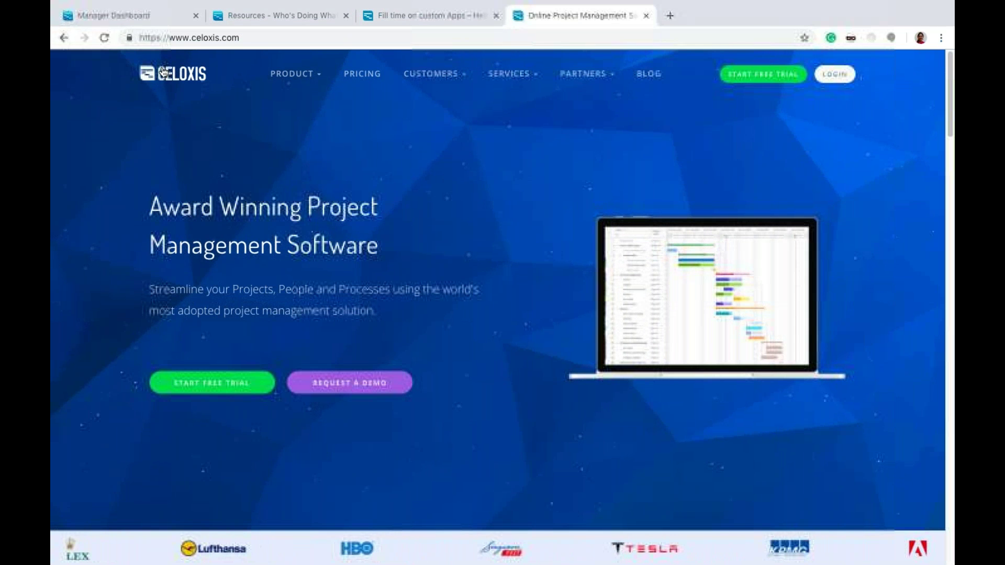
left_click(270, 38)
left_click(492, 223)
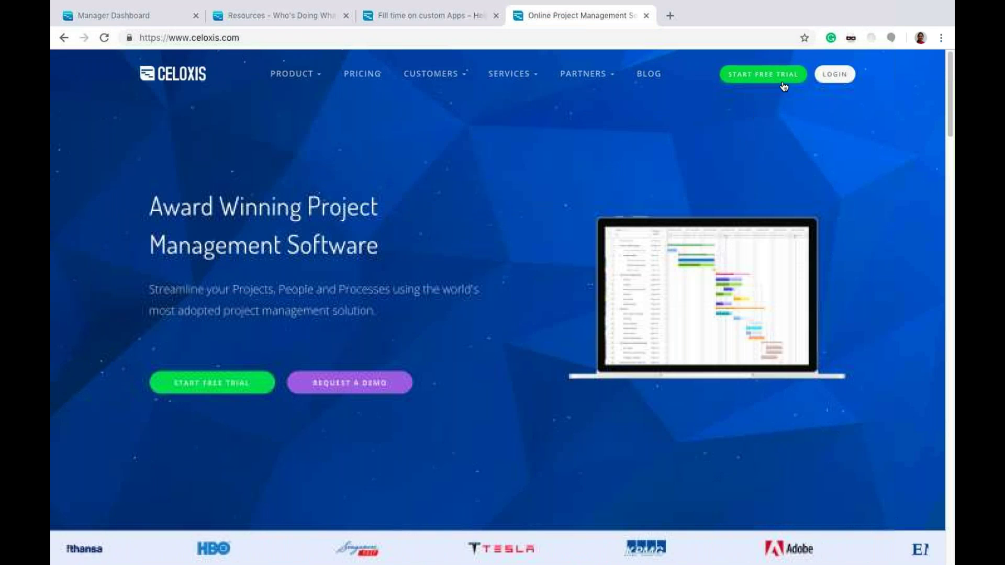
left_click(782, 79)
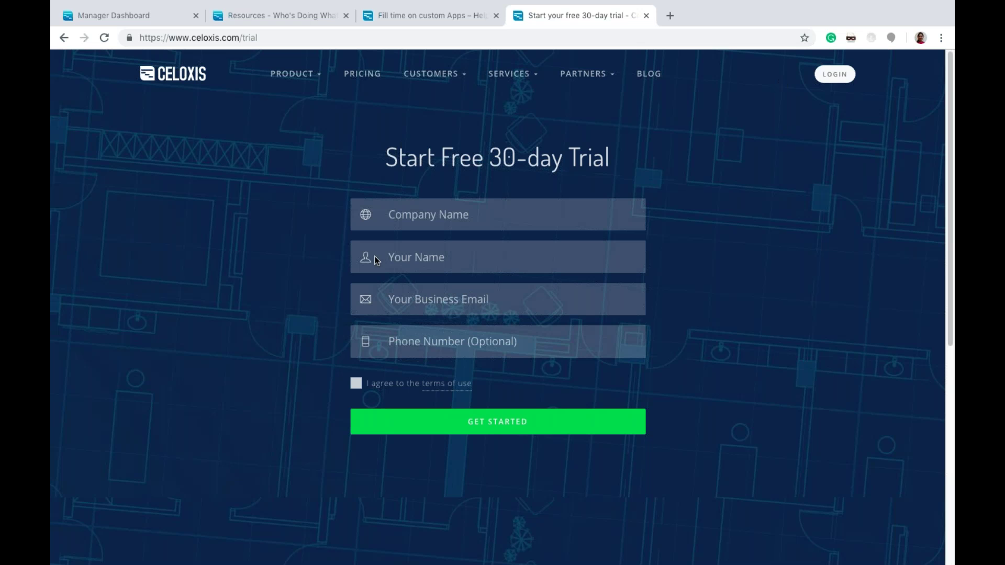
Step: Check the company name, business email and optional phone number fields of the trial form
left_click(449, 223)
left_click(457, 304)
left_click(462, 349)
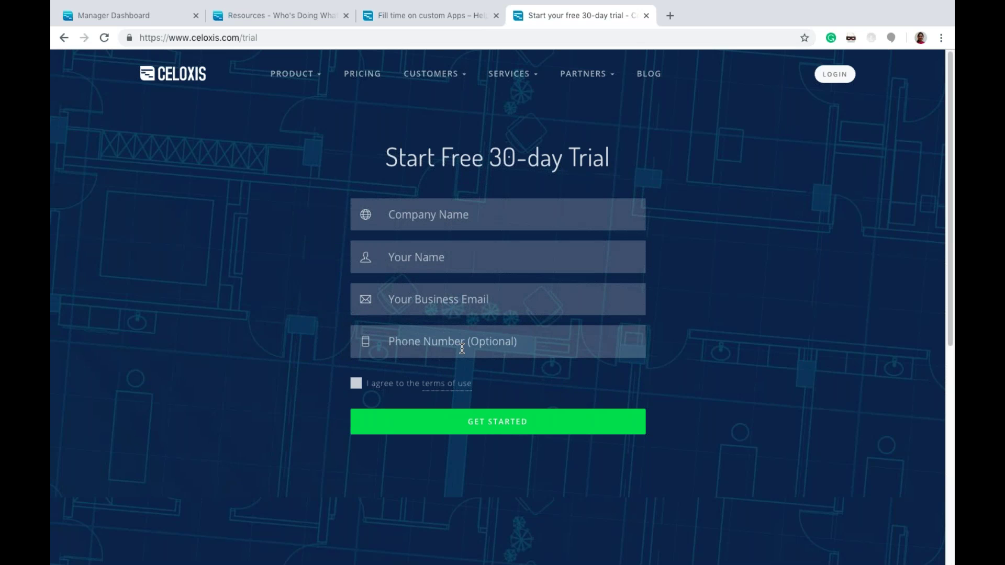